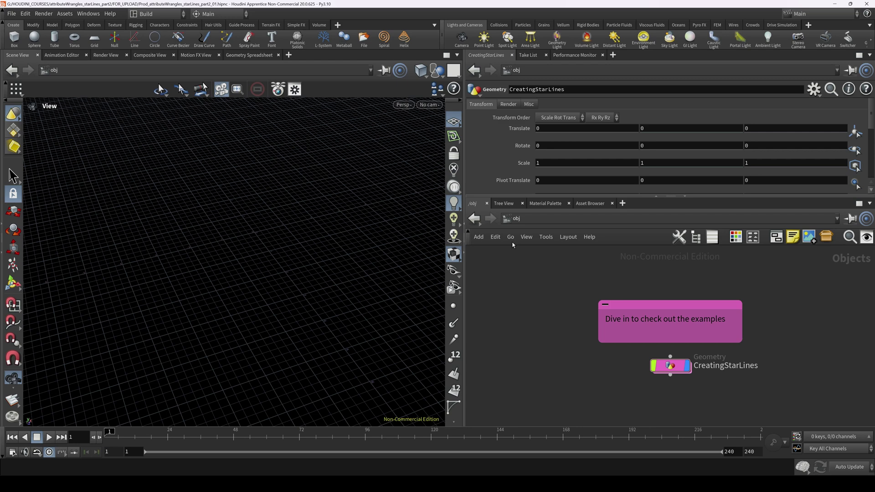
Step: Open the CreatingStarLines network and scrub the timeline to frame 171 to preview the growing stars
double_click(670, 365)
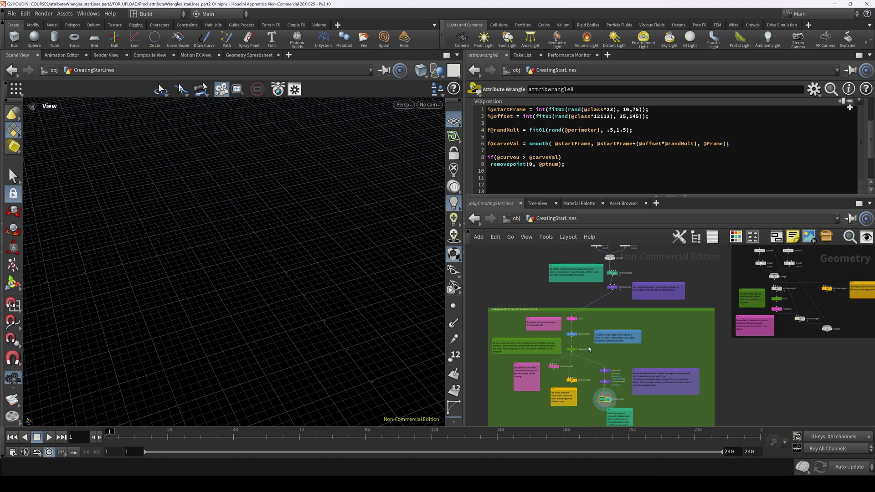
scroll(576, 347, "up", 5)
middle_click_drag(589, 339, 619, 318)
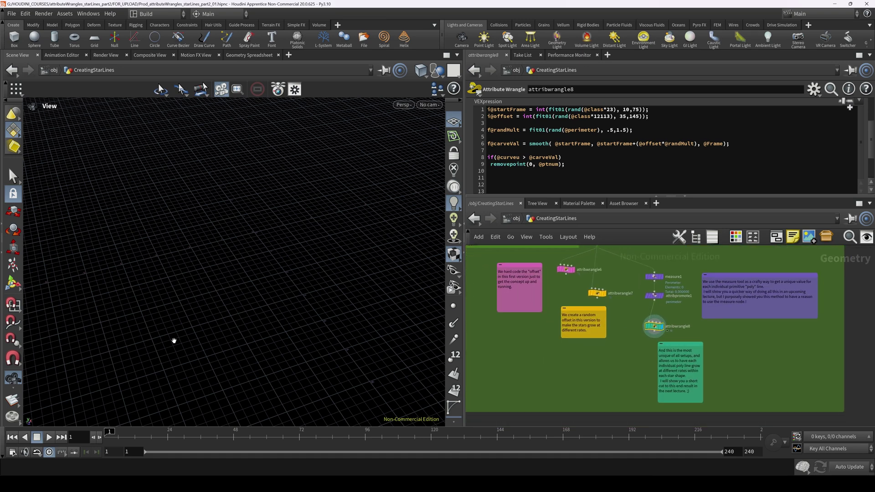
left_click_drag(127, 438, 237, 441)
left_click_drag(308, 470, 55, 450)
left_click_drag(110, 436, 570, 457)
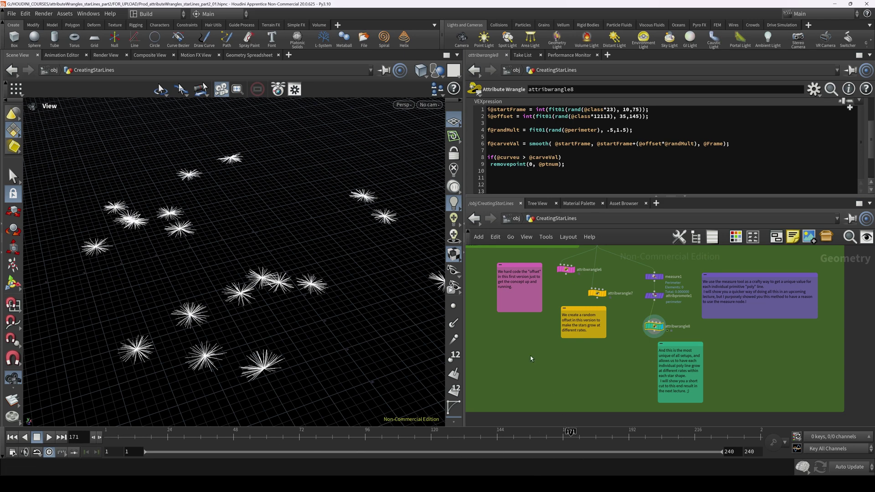
Step: Turn on point display, return the timeline to frame 25, and hide the viewport's reference grid
left_click_drag(418, 310, 333, 264)
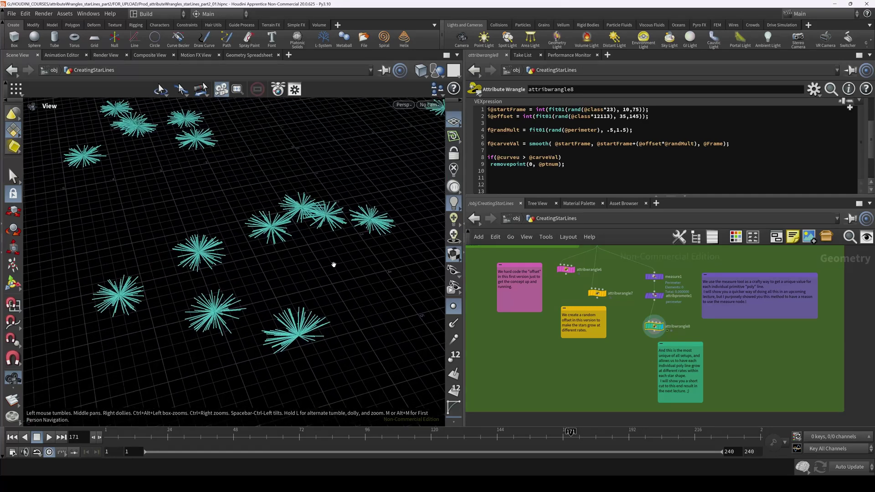
left_click_drag(570, 438, 170, 437)
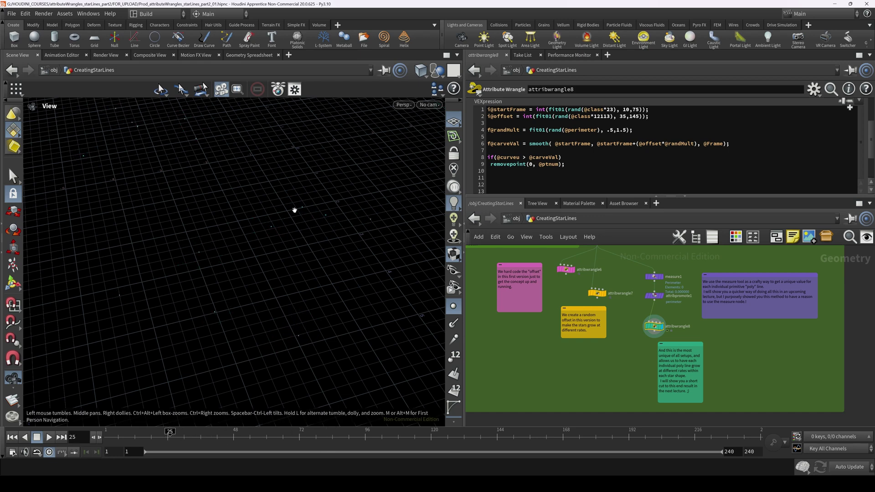
left_click(454, 122)
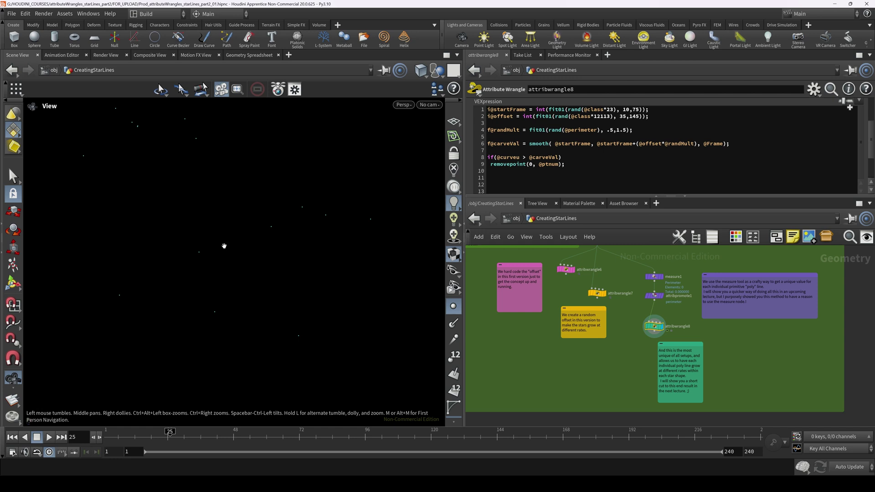
Step: Scrub the timeline to frame 102 to examine the leftover points and the growth of the stars
left_click_drag(290, 274, 271, 284)
right_click_drag(271, 284, 309, 268)
left_click_drag(170, 439, 382, 432)
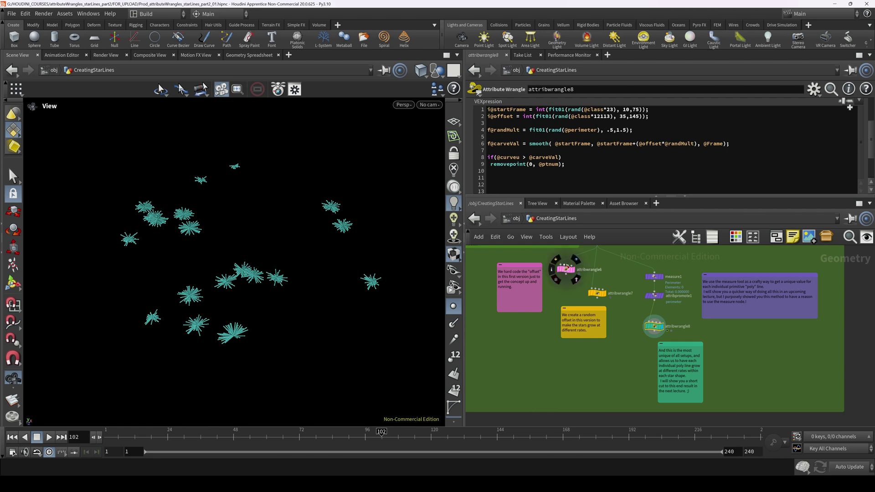
left_click(657, 329)
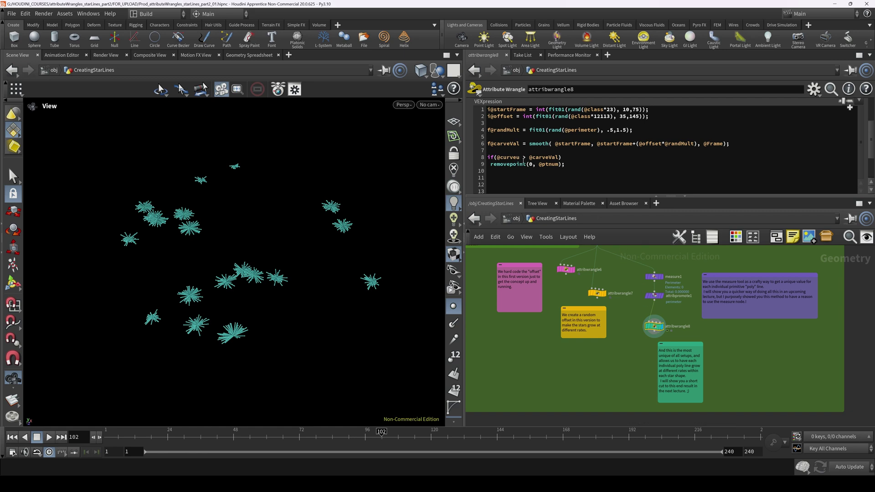
left_click(525, 157)
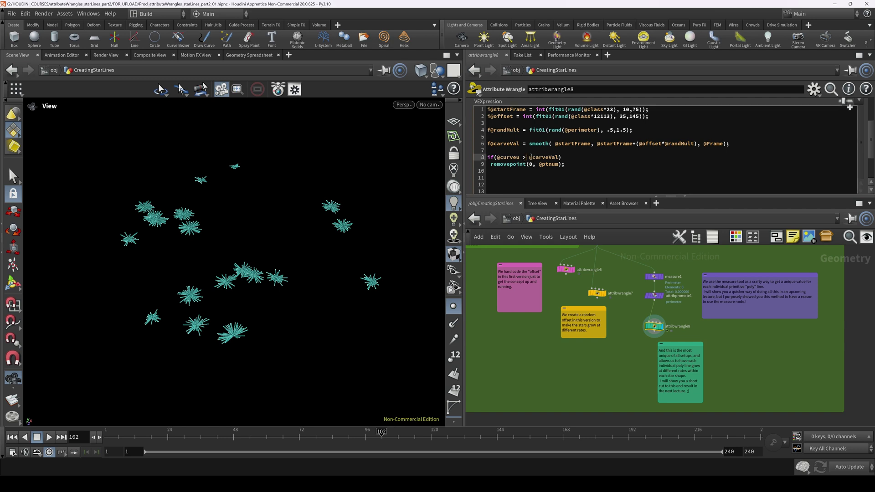
type("=")
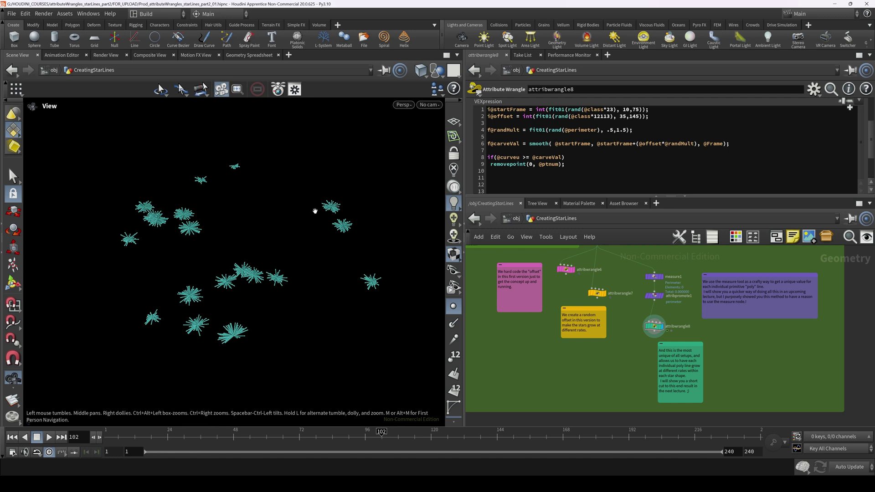
mouse_move(379, 438)
left_mouse_down()
mouse_move(163, 441)
mouse_move(232, 445)
mouse_move(143, 453)
mouse_move(278, 461)
mouse_move(191, 451)
mouse_move(206, 445)
left_mouse_up()
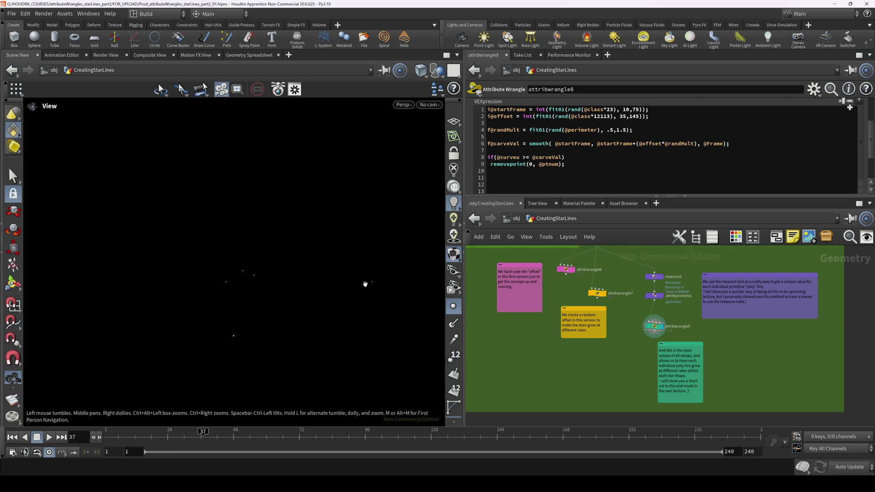
Step: Review the >= comparison and the removepoint line in attribwrangle8, then inspect the viewport at frame 18
left_click_drag(521, 158, 491, 165)
left_click(523, 157)
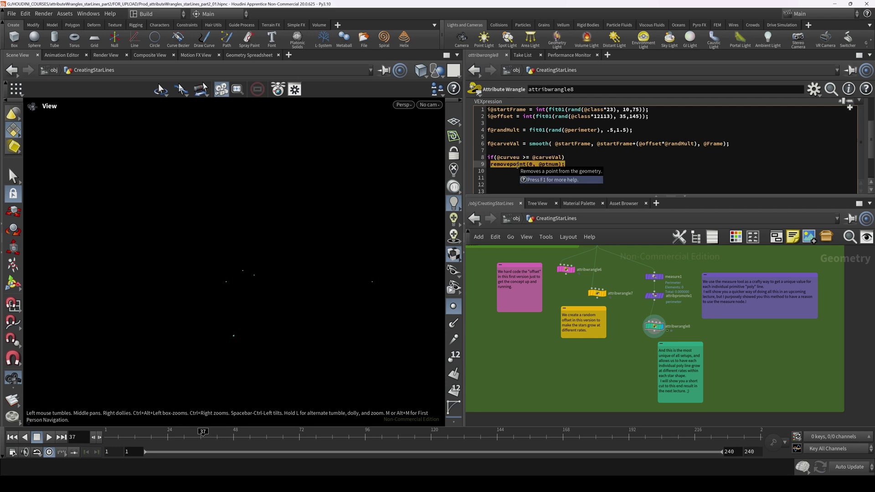
left_click(526, 157)
left_click_drag(526, 157, 529, 157)
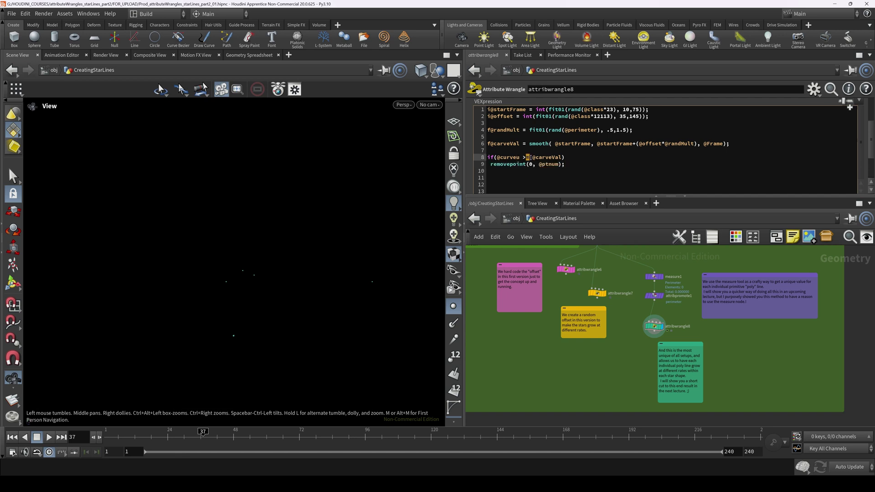
left_click(511, 157)
left_click_drag(545, 157, 492, 165)
left_click(559, 157)
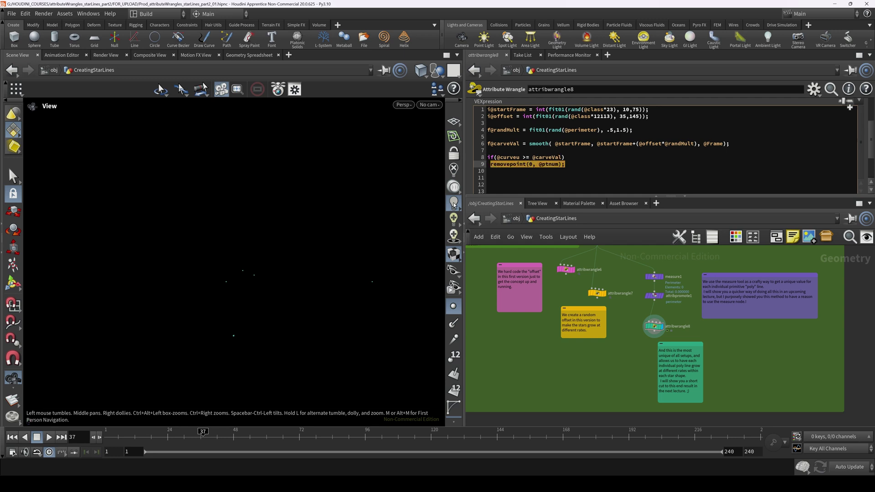
mouse_move(167, 437)
left_mouse_down()
mouse_move(152, 436)
mouse_move(267, 429)
mouse_move(152, 436)
left_mouse_up()
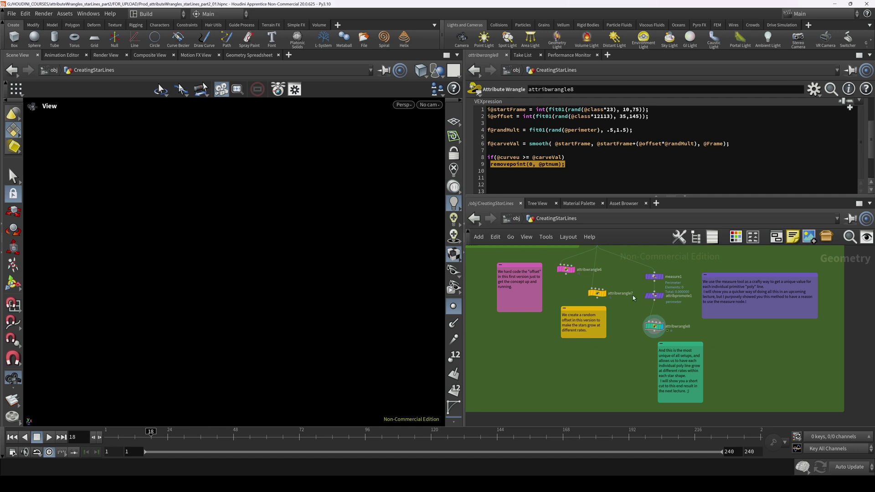
Step: Review the settings of the attribpromote1 and measure1 nodes that feed attribwrangle8
left_click(655, 297)
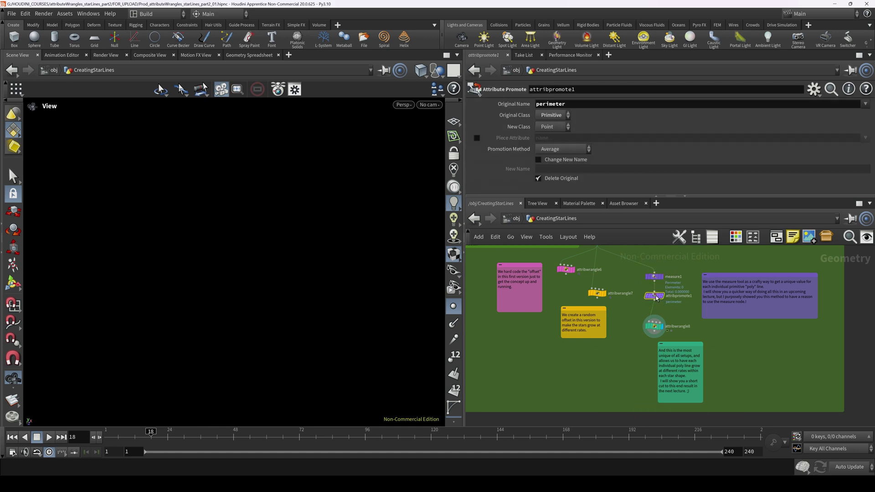
left_click(654, 326)
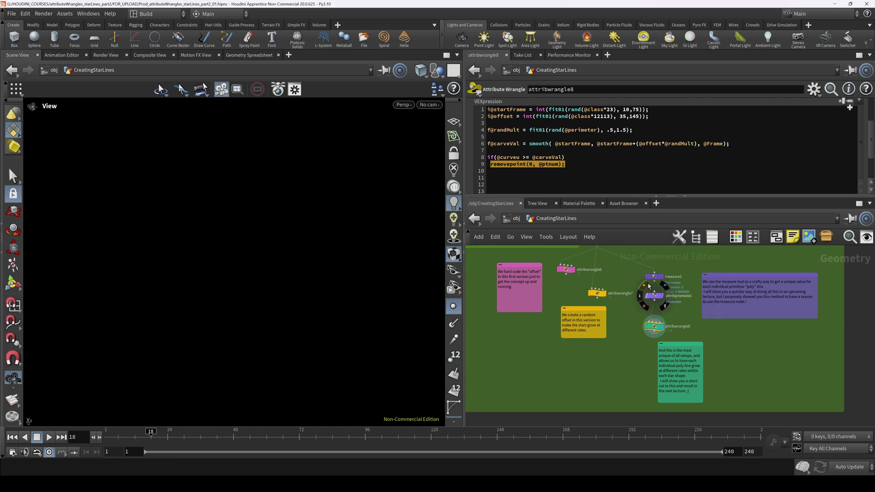
left_click(655, 278)
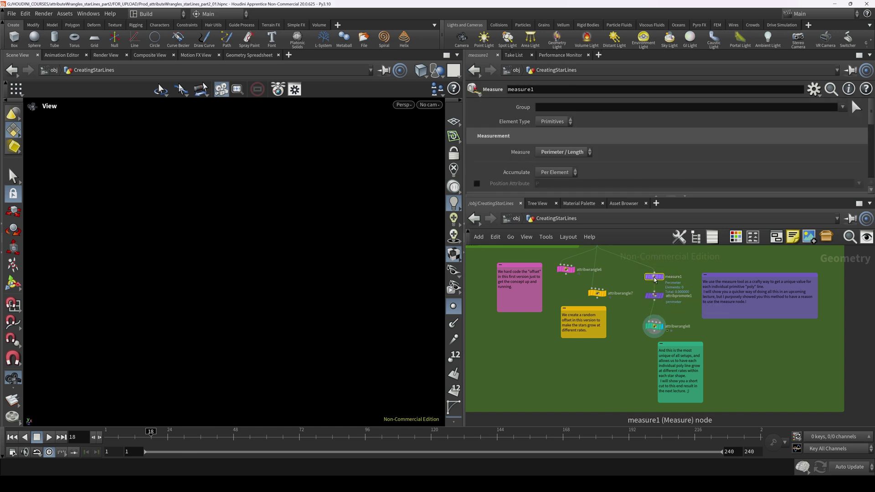
mouse_move(652, 287)
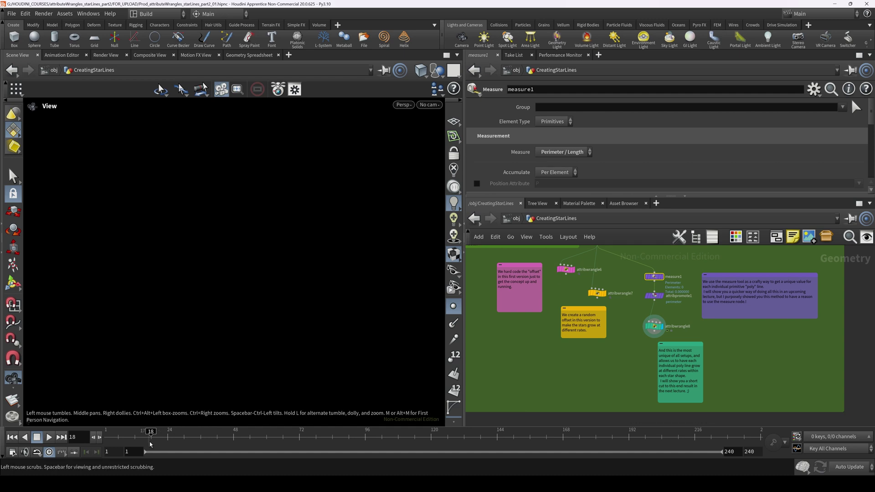
Step: Scrub the timeline to frame 159 and turn off point display to inspect the grown star lines
left_click_drag(150, 441, 538, 455)
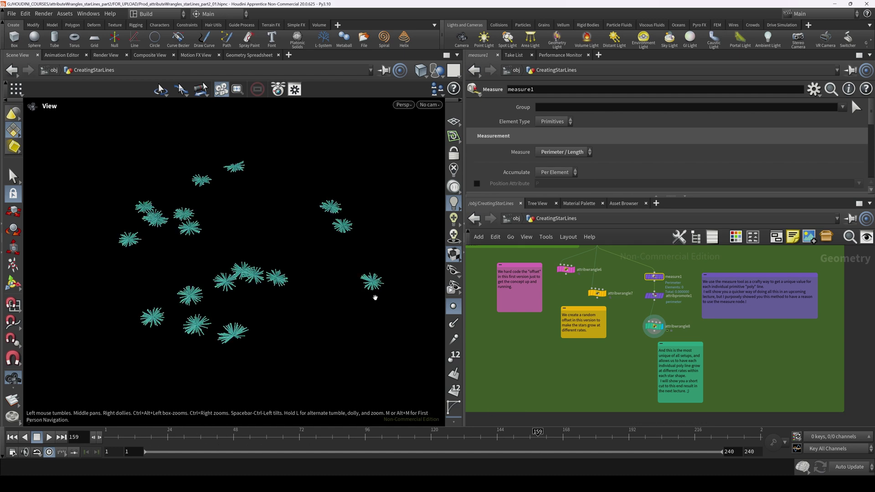
left_click_drag(330, 293, 311, 307)
right_click_drag(286, 286, 379, 269)
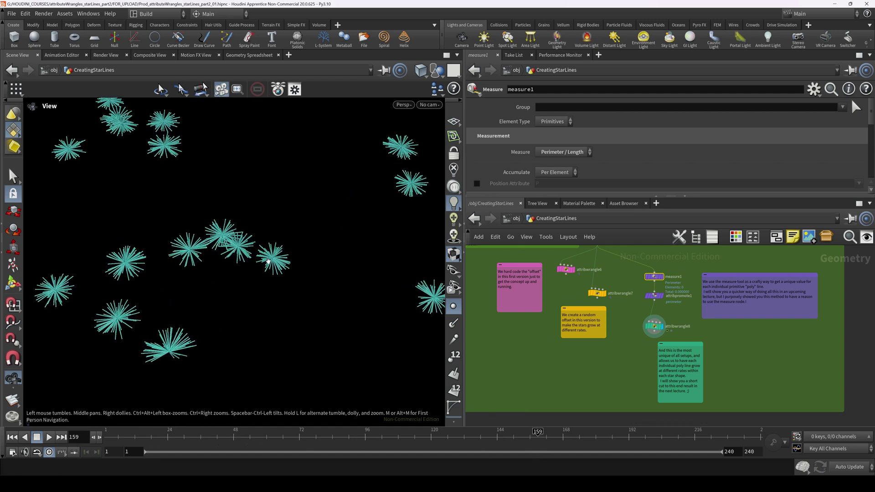
left_click(454, 306)
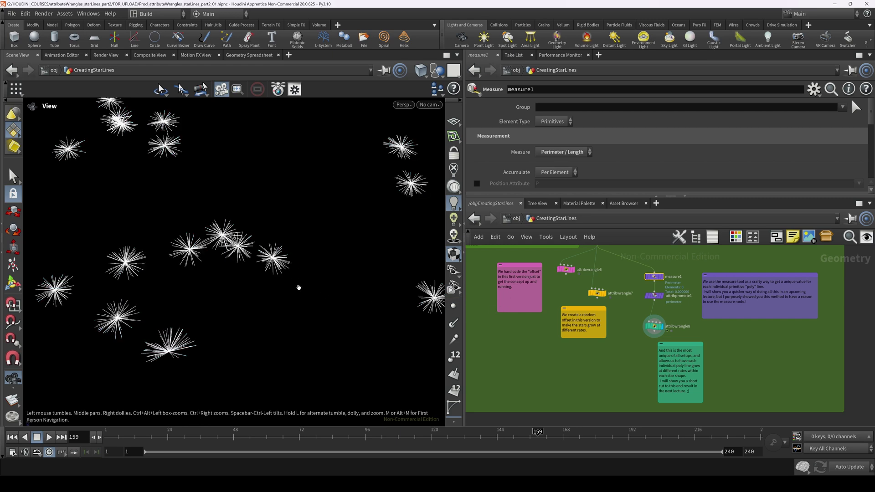
left_click_drag(299, 287, 316, 268)
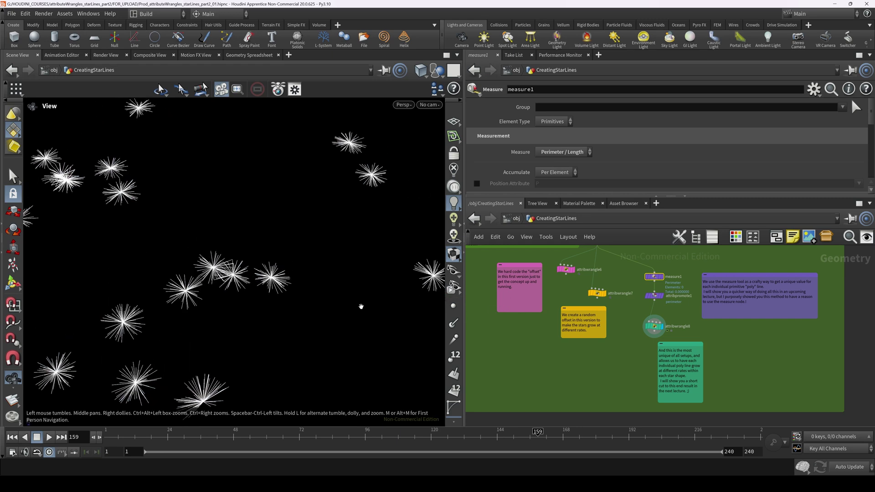
left_click_drag(362, 305, 330, 281)
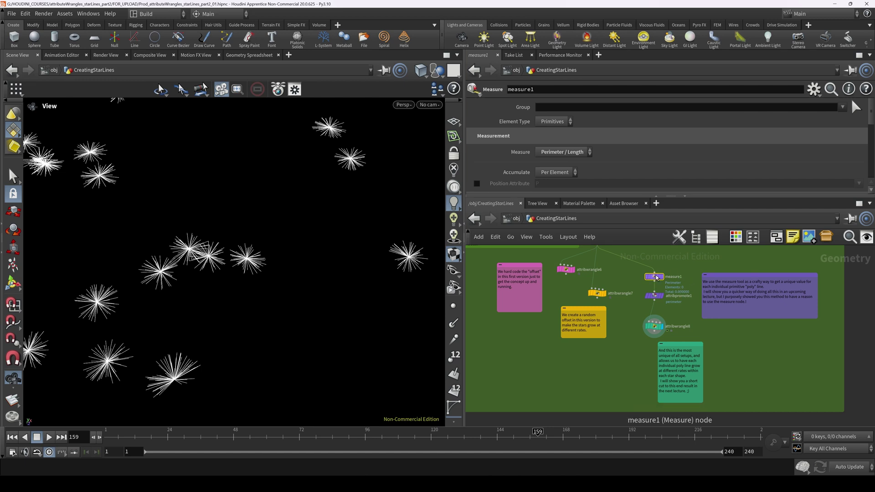
Step: Duplicate attribwrangle8 beside the original and connect resample2's output to the copy's first input
middle_click_drag(679, 300, 580, 325)
left_click_drag(618, 300, 624, 284)
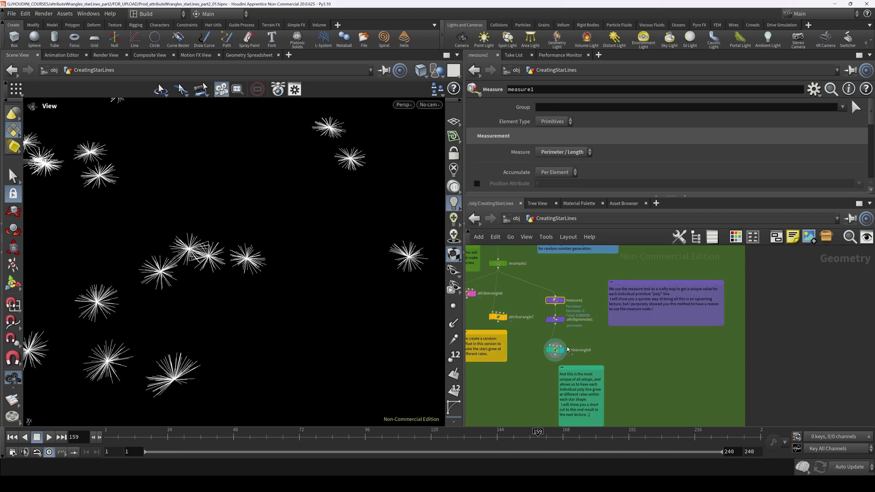
left_click_drag(554, 350, 609, 352, "alt")
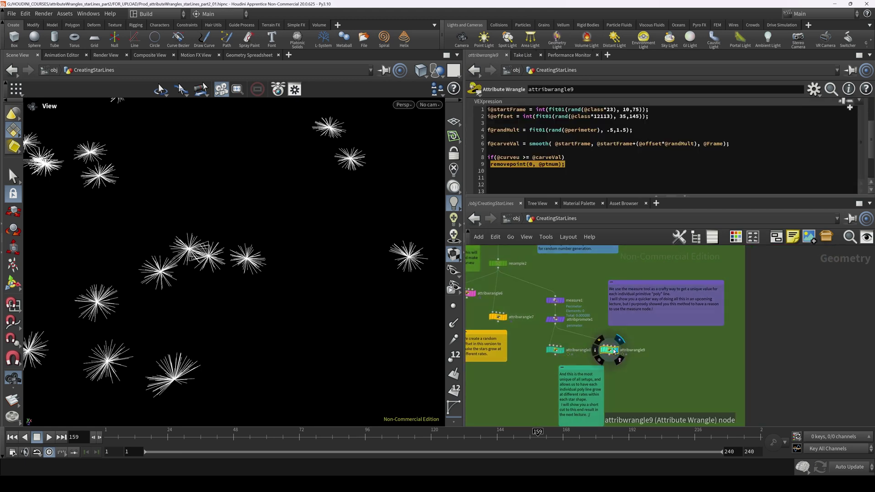
left_click(498, 269)
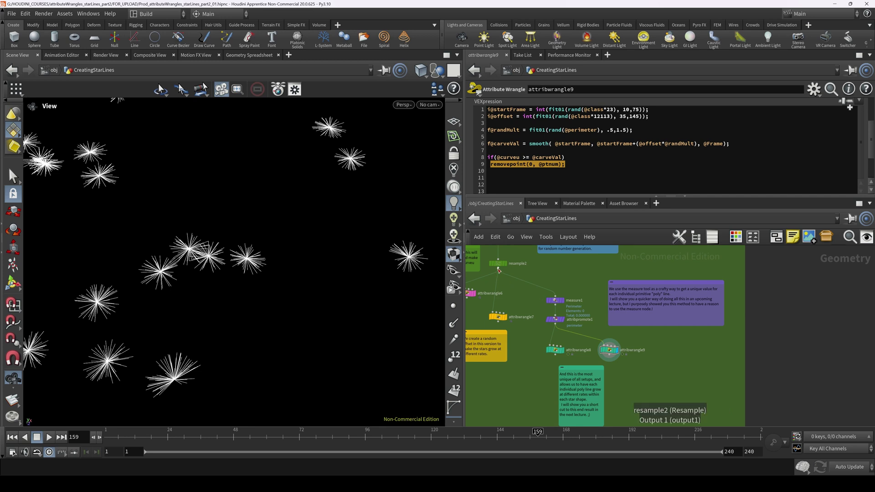
left_click(609, 343)
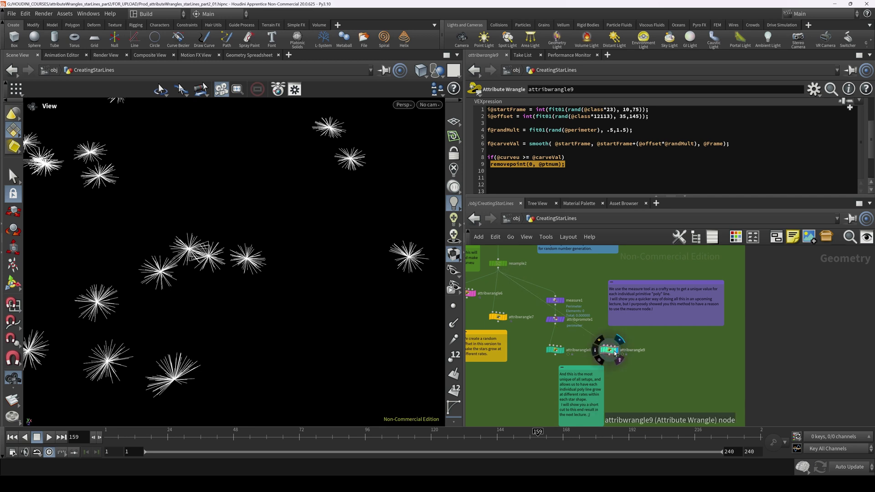
left_click_drag(609, 351, 619, 351)
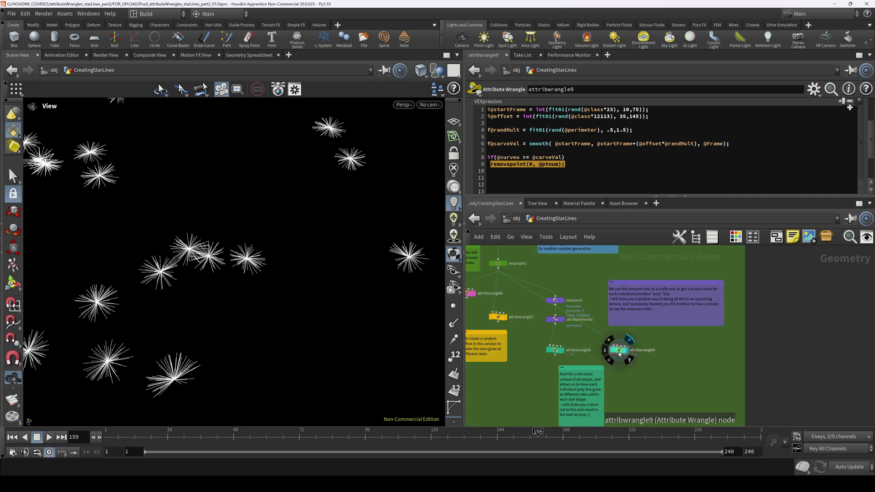
Step: Compare a single star's growth between attribwrangle9 and attribwrangle8 by scrubbing the timeline up to frame 100
left_click_drag(430, 440, 293, 441)
scroll(292, 319, "up", 10)
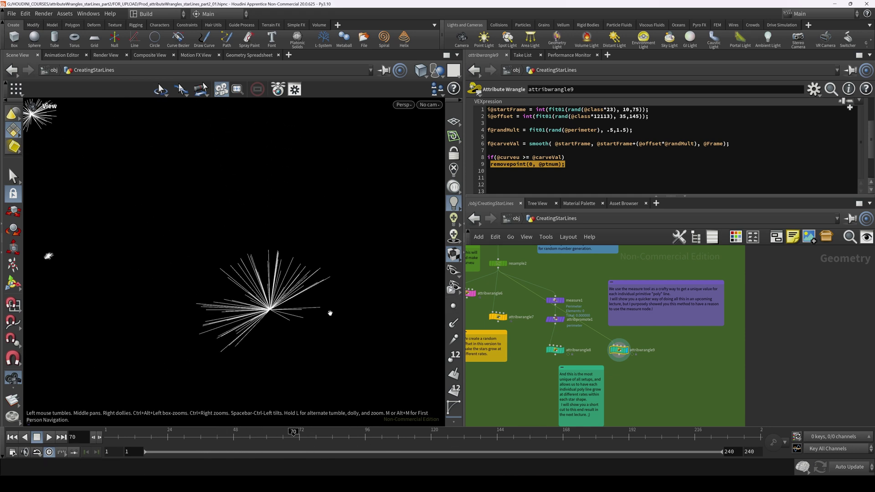
left_click_drag(292, 436, 323, 442)
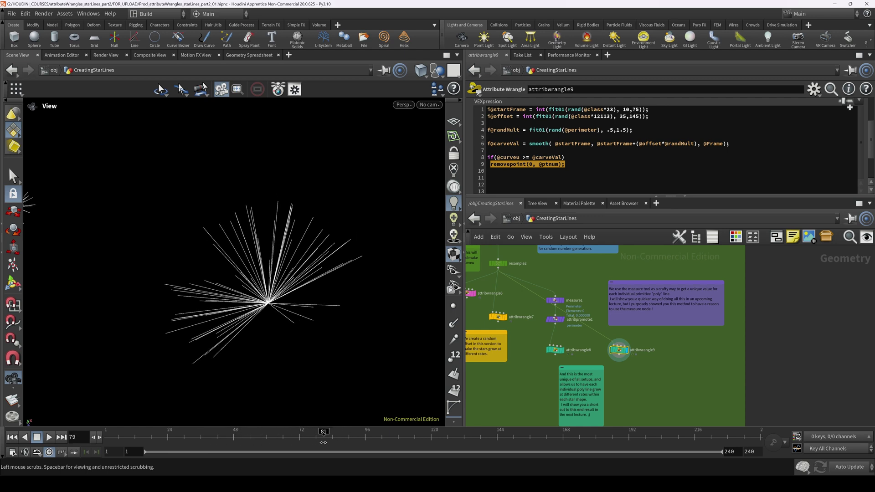
left_click(555, 350)
left_click(240, 436)
left_click_drag(240, 437, 376, 437)
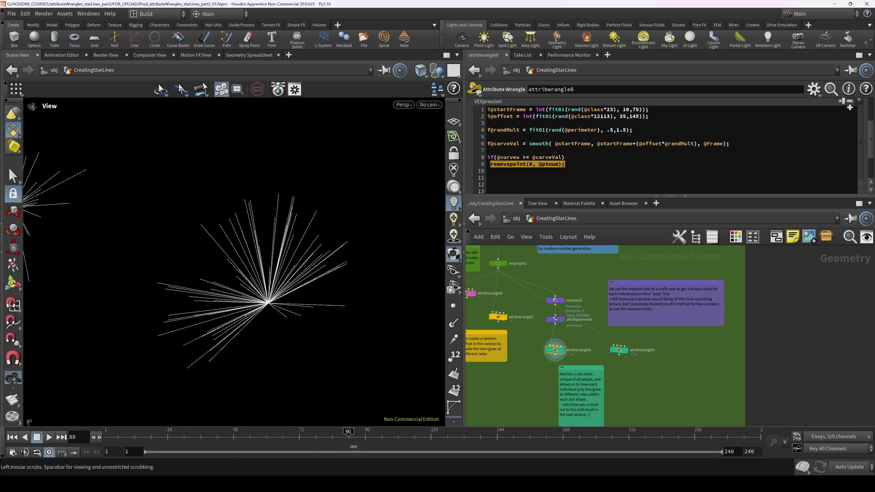
Step: Replace perimeter with primnum in attribwrangle9's randMult expression and scrub the timeline back to frame 79 to check the growth
left_click(625, 351)
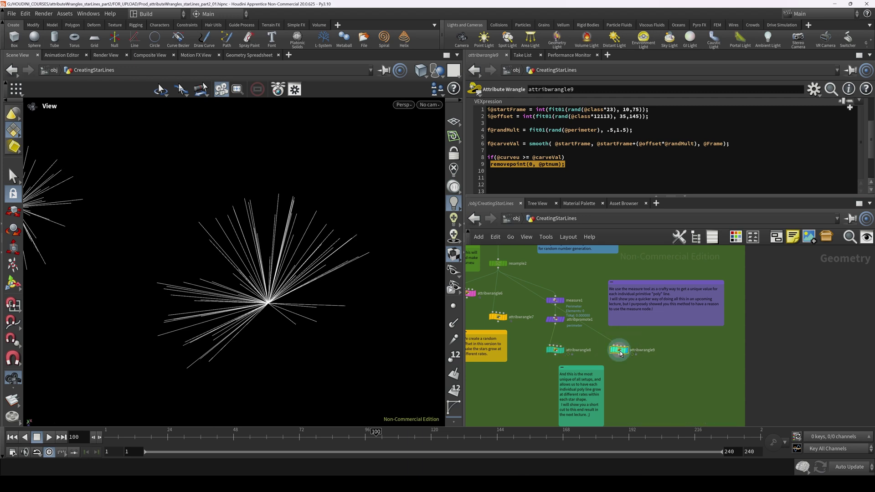
left_click(585, 168)
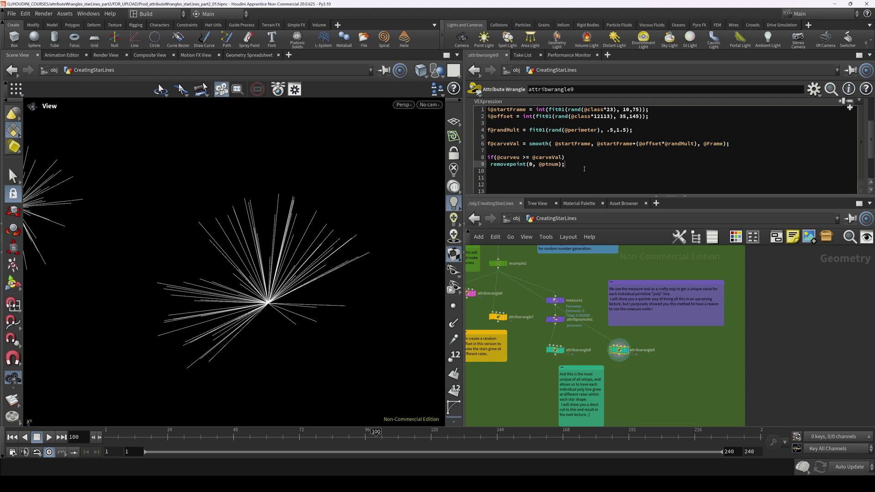
left_click_drag(568, 131, 599, 131)
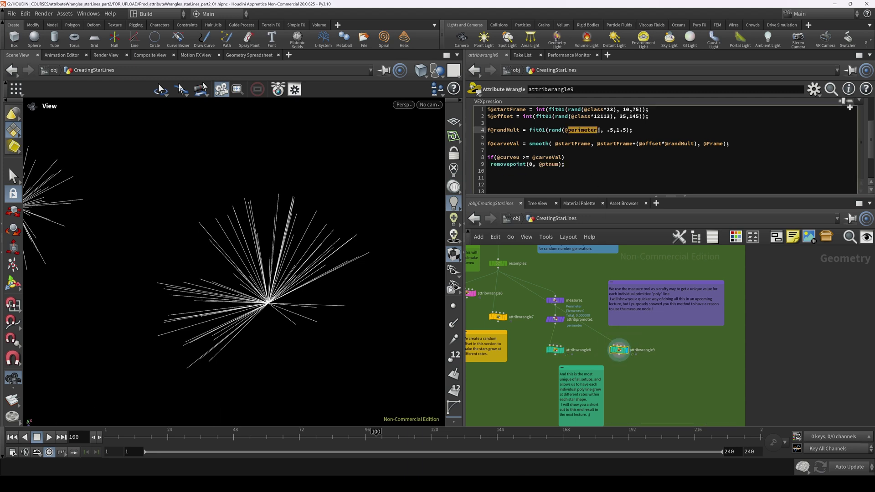
type("primnum")
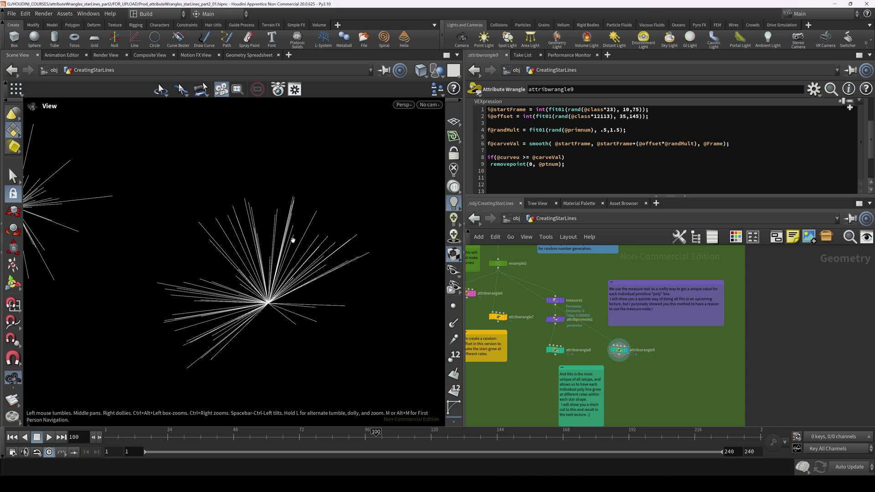
left_click_drag(376, 432, 317, 445)
Step: Review the measure1 and attribpromote1 nodes that the simplified wrangle bypasses
left_click_drag(584, 285, 538, 327)
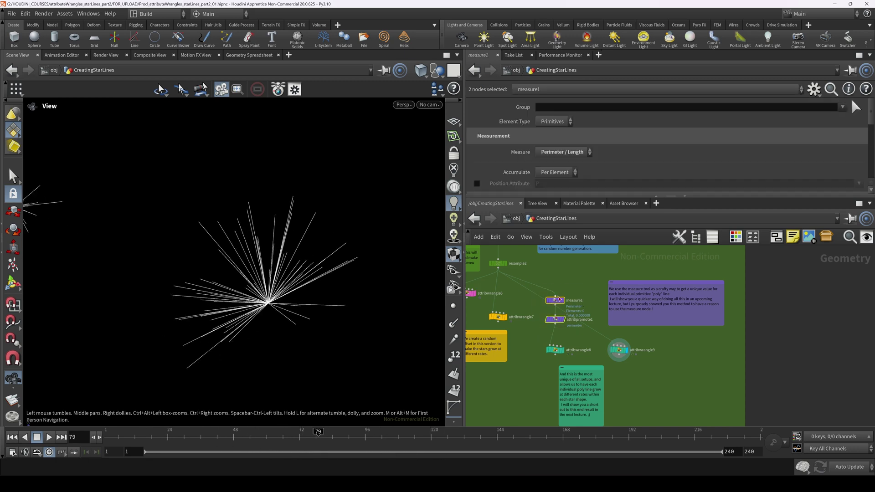
left_click(556, 302)
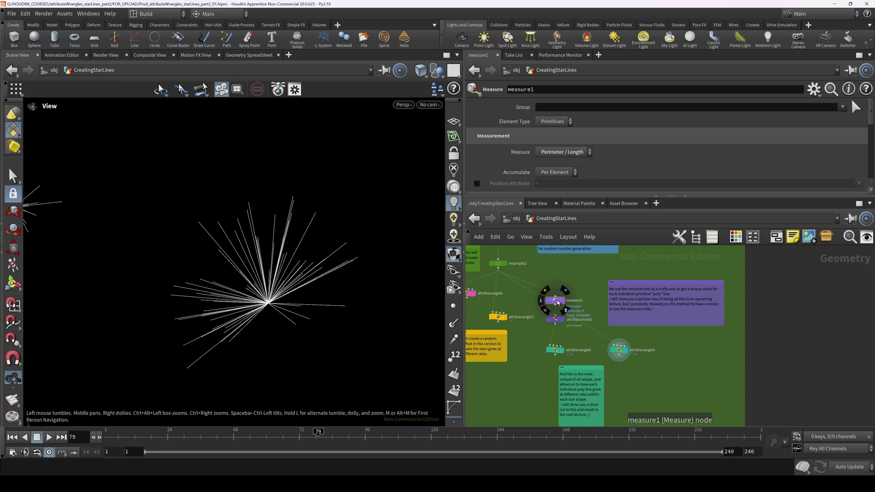
left_click(555, 320)
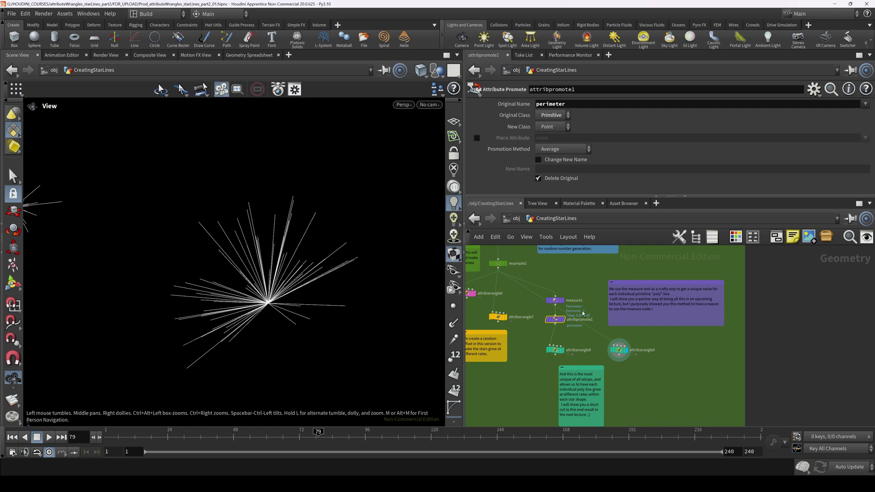
Step: Comment out the curveu if condition and the removepoint line in attribwrangle9's VEX code
mouse_move(622, 351)
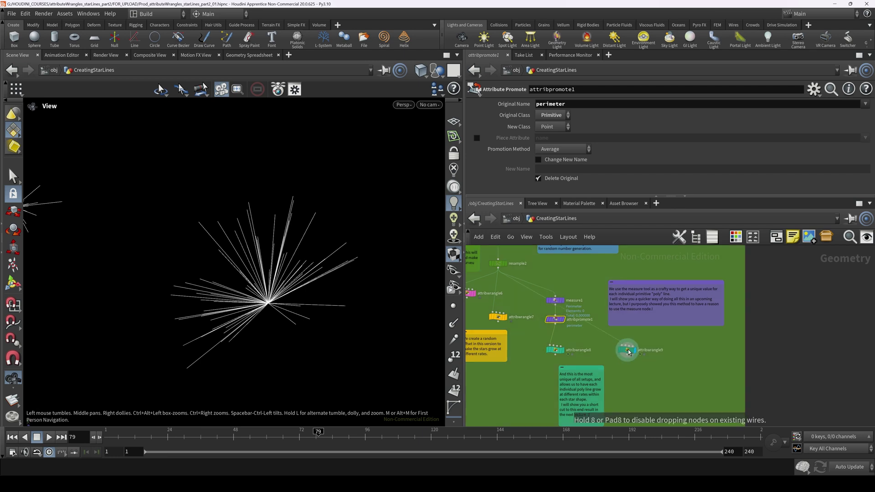
left_click(628, 351)
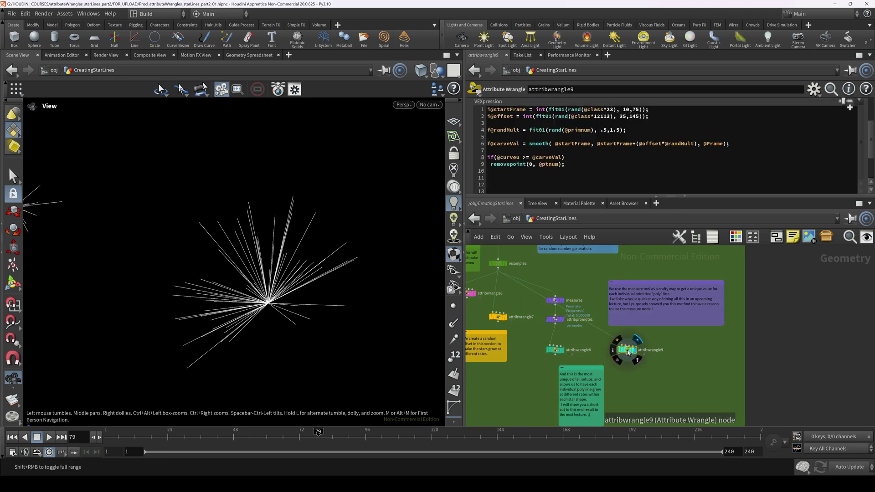
scroll(630, 353, "up", 5)
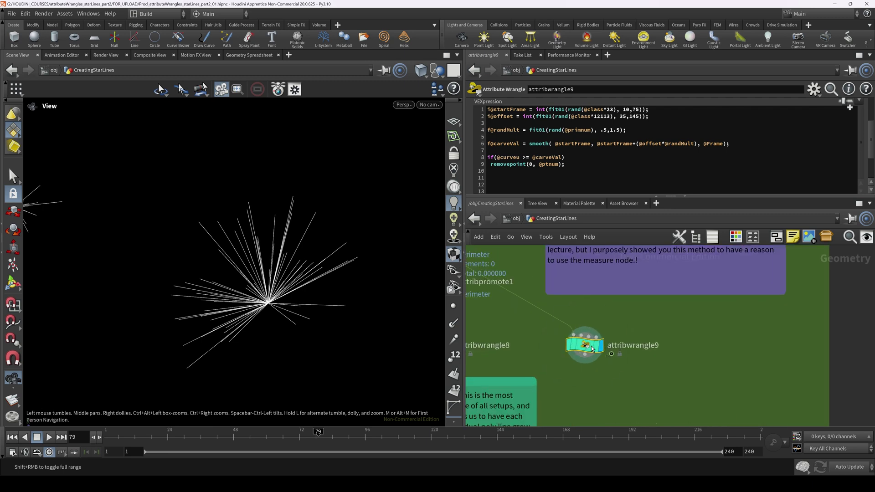
left_click_drag(603, 341, 602, 341)
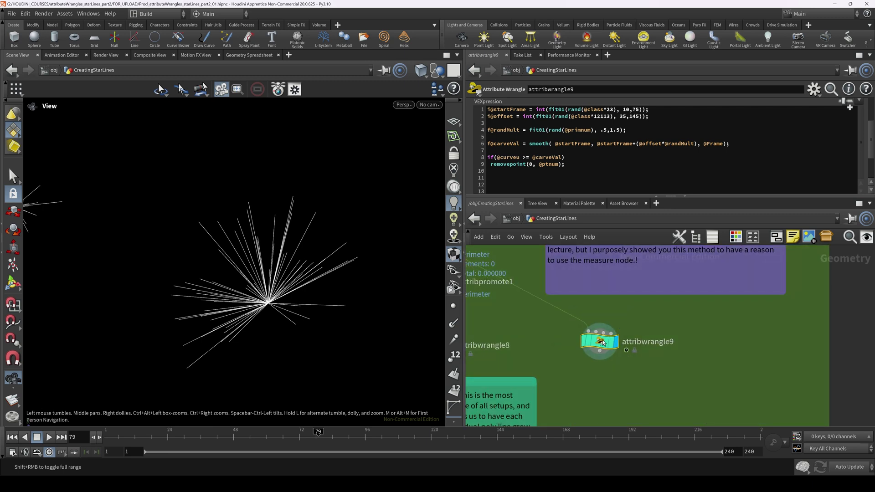
left_click(487, 157)
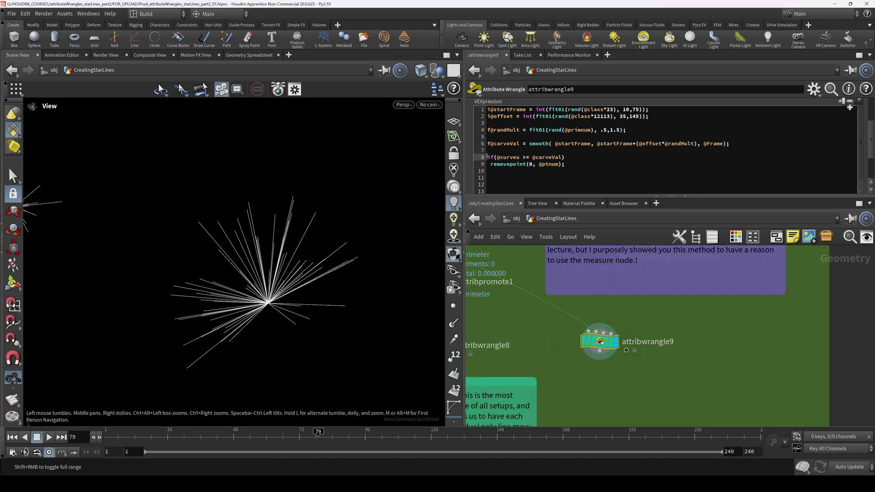
type("//")
left_click(487, 164)
type("//")
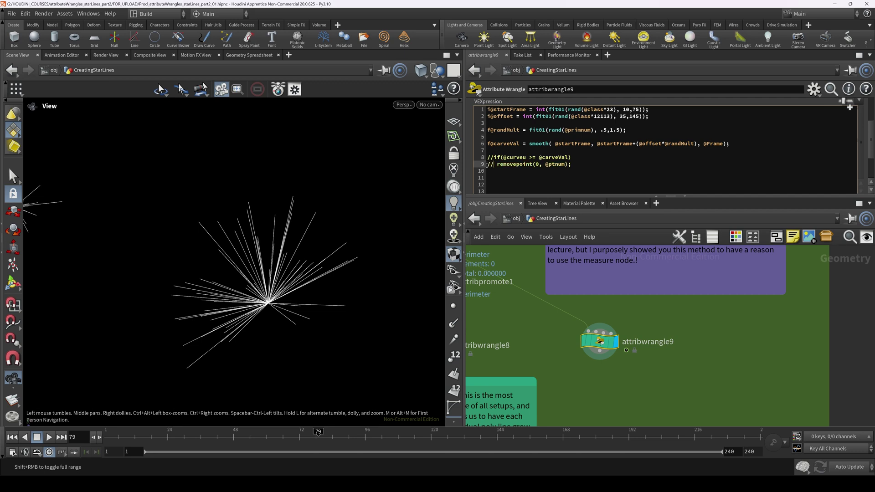
Step: Add a Carve node below attribwrangle9, connect the wrangle's output to it and display the carved result
scroll(605, 373, "down", 3)
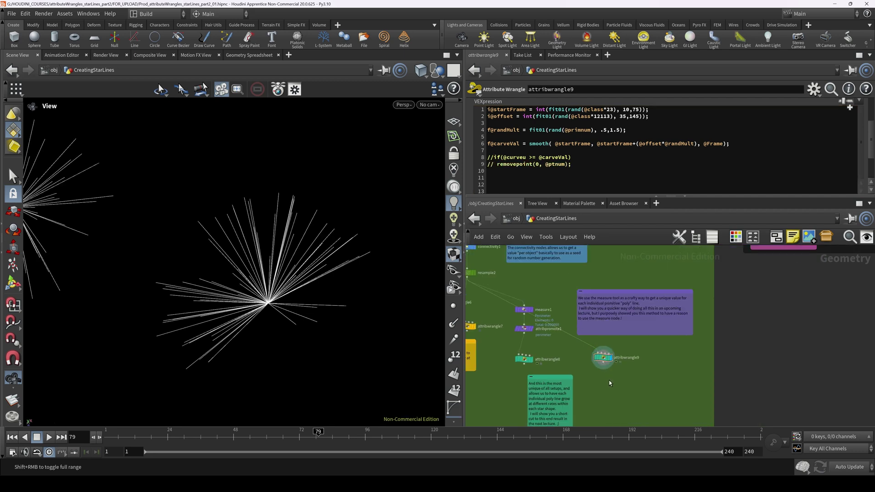
key("Tab")
type("carve")
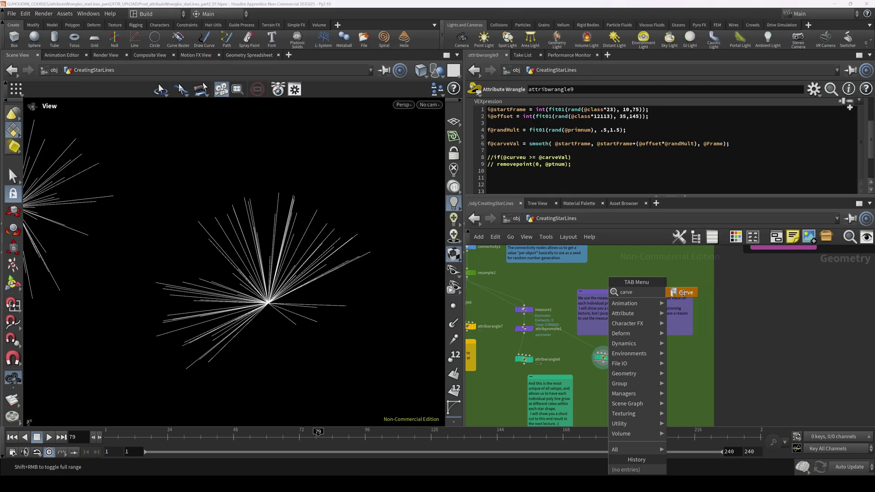
left_click(676, 292)
left_click(605, 384)
left_click(604, 363)
left_click(605, 381)
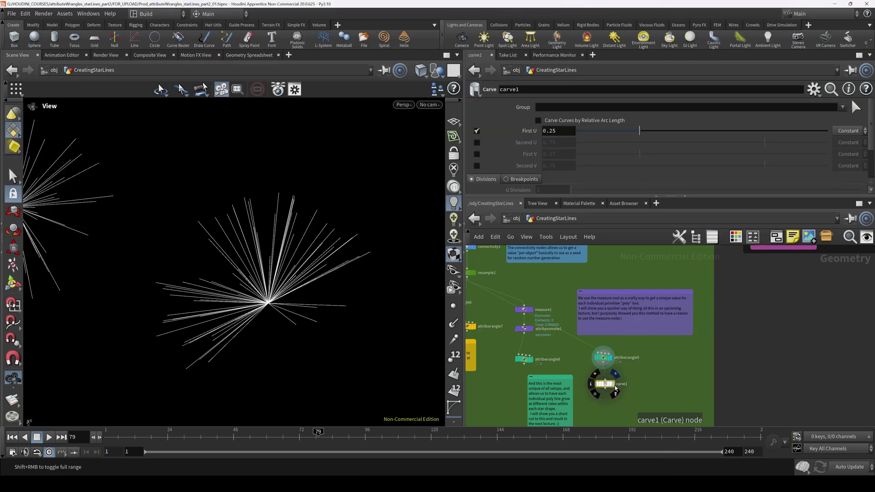
Step: Set carve1's First U to 0, disable First U and enable Second U
left_click_drag(327, 293, 289, 292)
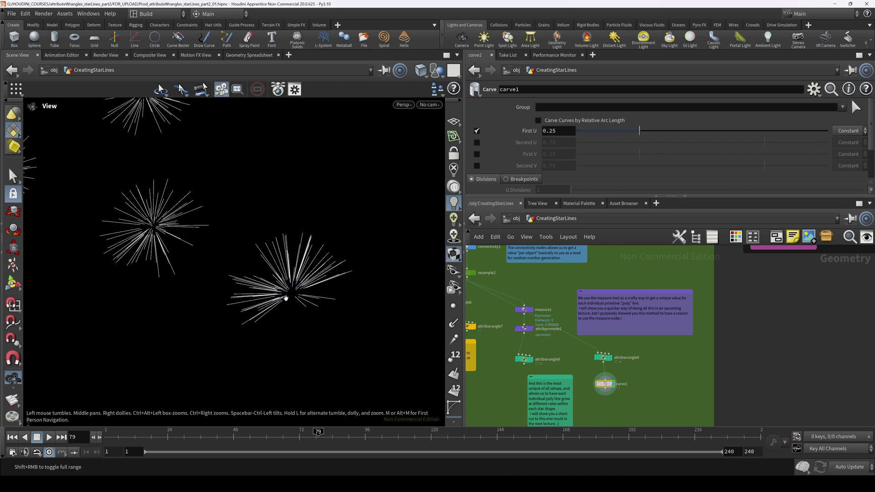
left_click_drag(639, 130, 543, 134)
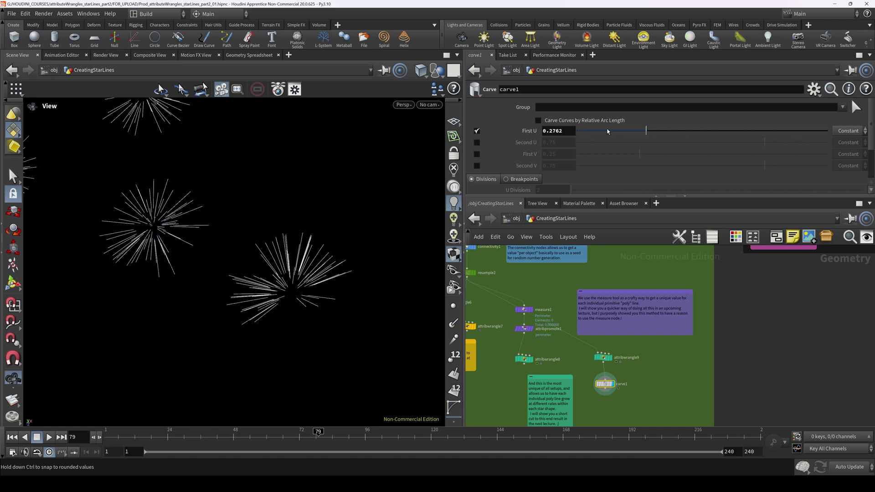
left_click(477, 132)
left_click(477, 143)
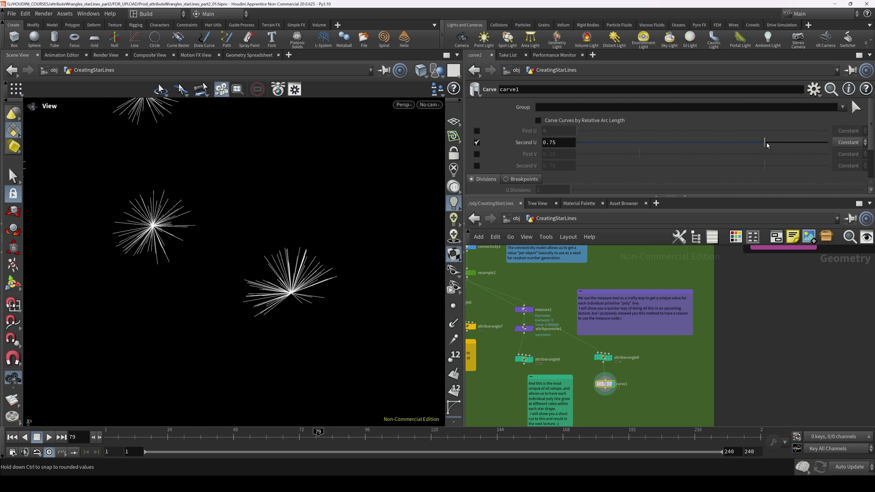
Step: Try Second U values of 0.7593, 0.8906 and 0.6381 on carve1 to preview how all the stars grow together
mouse_move(767, 144)
left_mouse_down()
mouse_move(550, 144)
mouse_move(767, 143)
left_mouse_up()
right_click_drag(346, 186, 176, 211)
right_click_drag(264, 212, 281, 212)
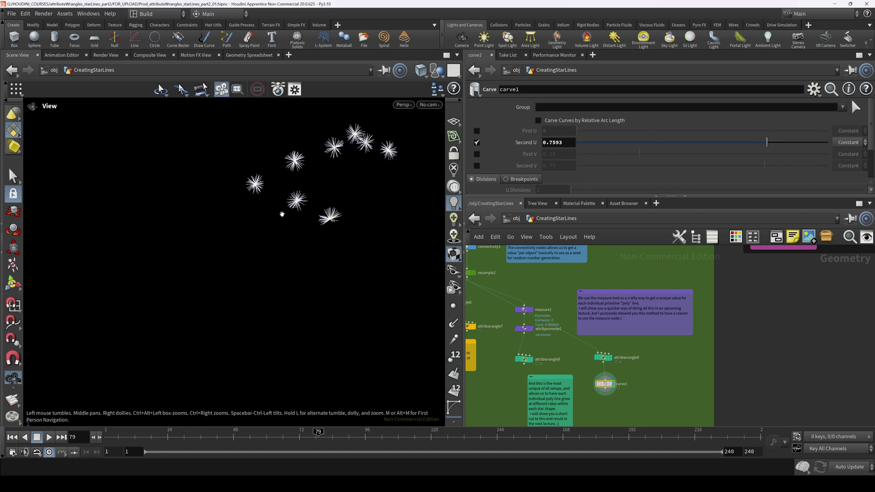
middle_click_drag(301, 209, 187, 357)
right_click_drag(294, 294, 259, 297)
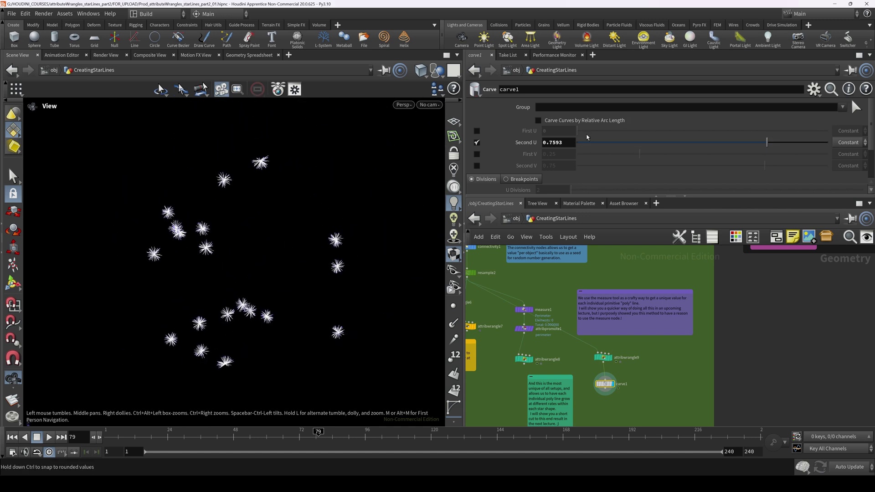
left_click_drag(587, 140, 800, 144)
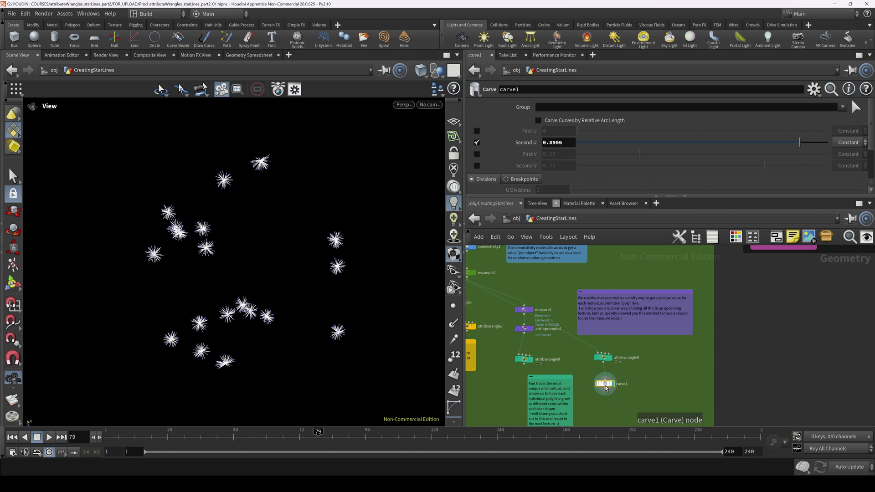
left_click(603, 357)
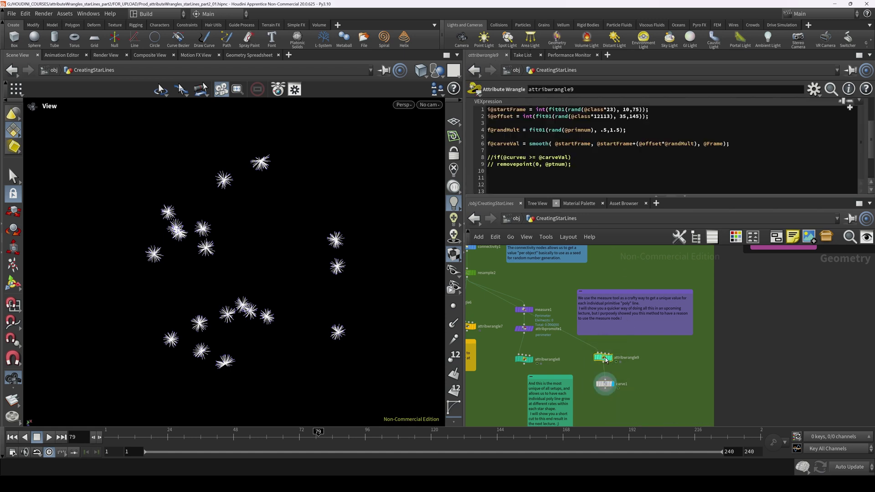
left_click(612, 382)
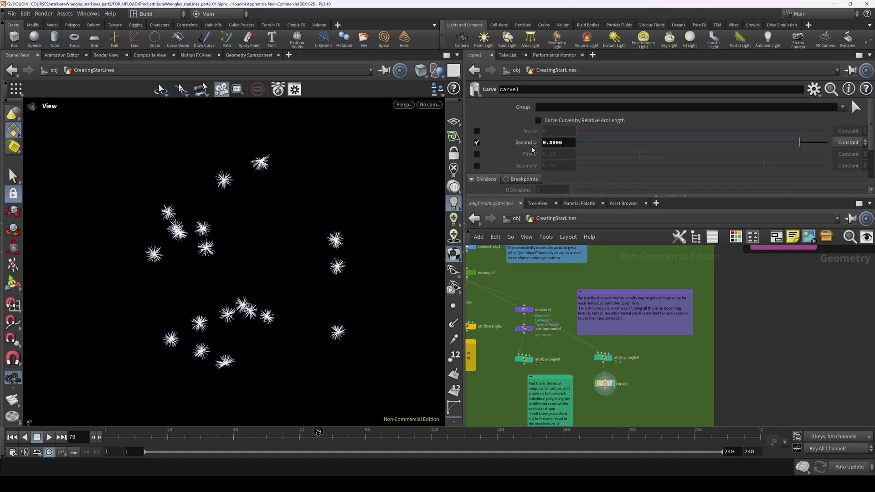
left_click_drag(579, 142, 711, 139)
Step: Switch carve1's Second U from Constant to Attribute, scrub to frame 105 and enter carveVal as the Second U attribute
left_click(848, 142)
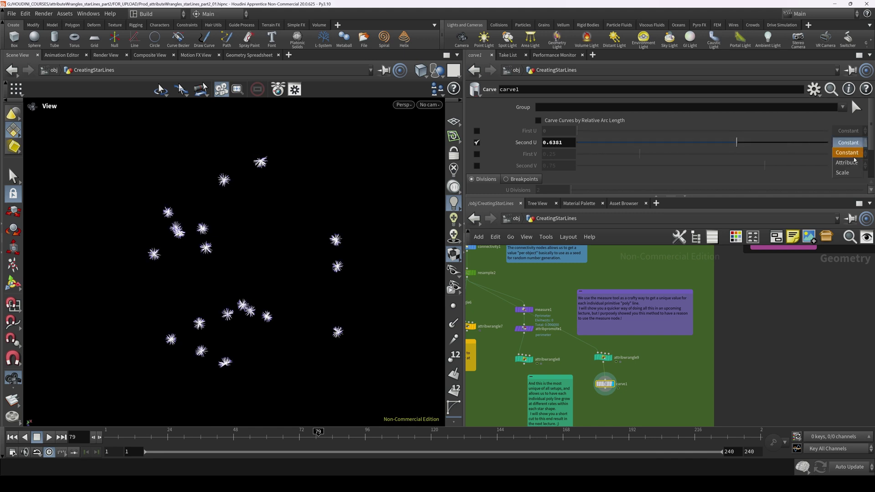
left_click(847, 162)
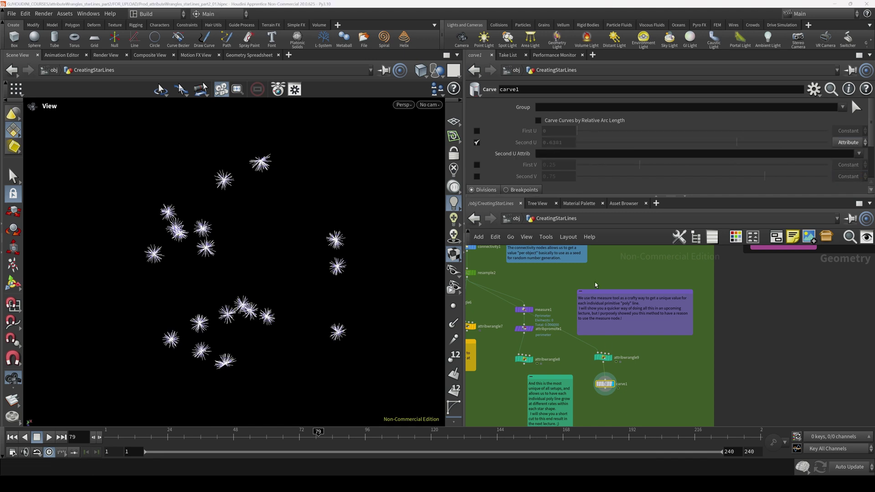
left_click_drag(292, 437, 390, 437)
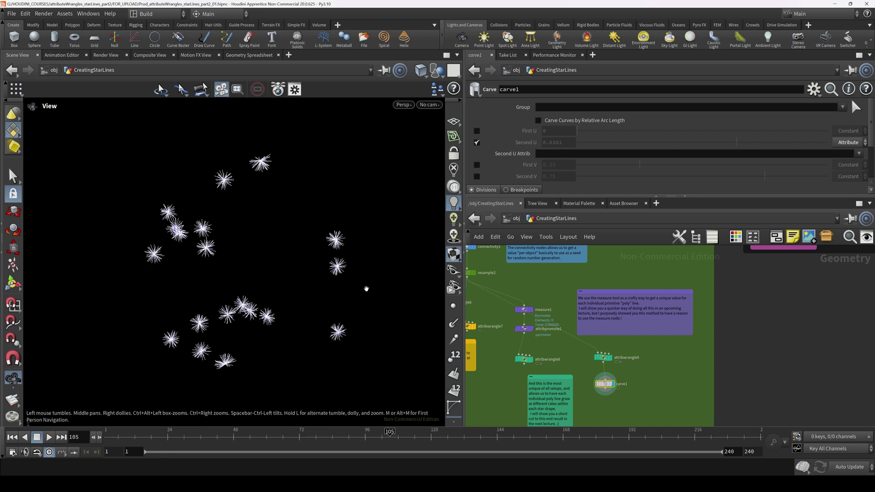
left_click(603, 357)
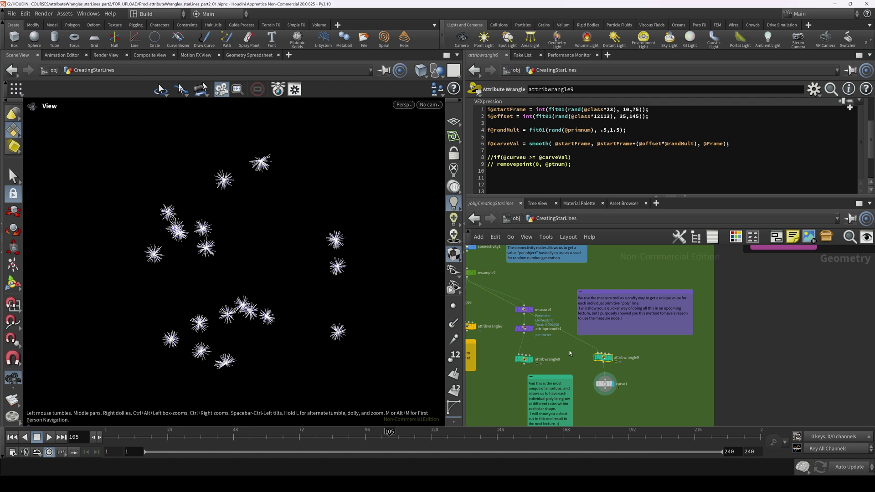
left_click(605, 384)
left_click(557, 154)
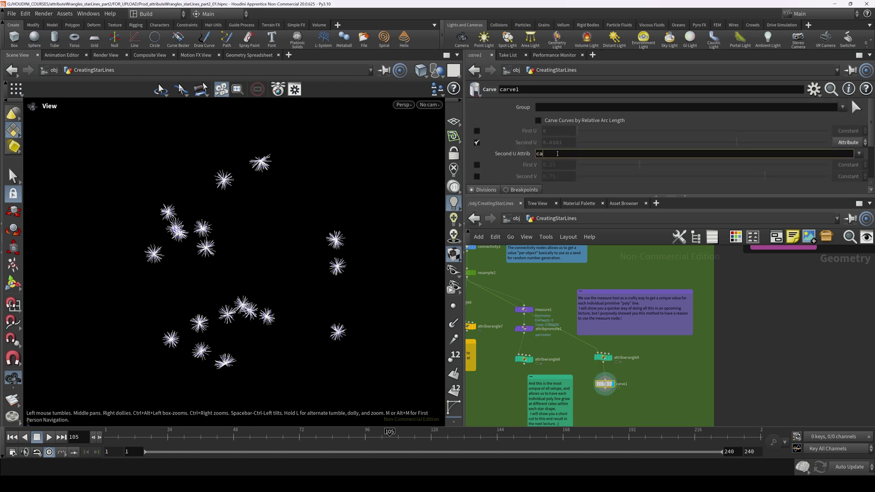
key("Return")
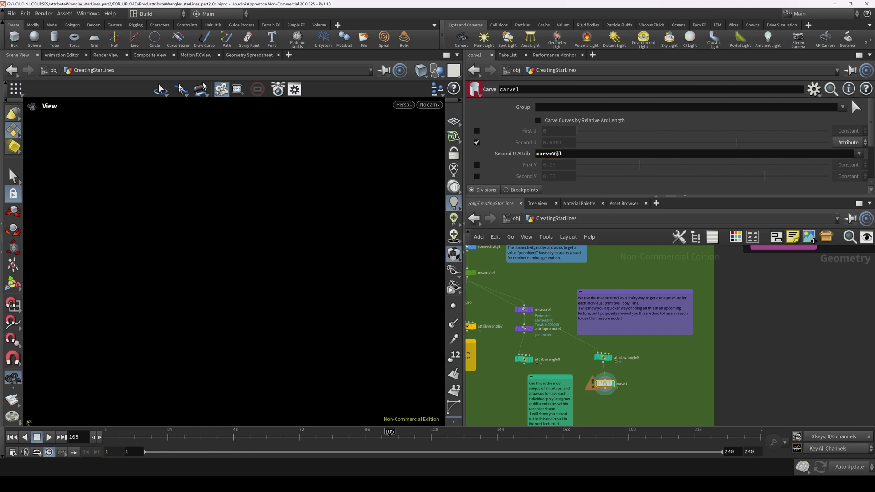
Step: Open carve1's node info to read its error message, and close it
mouse_move(606, 385)
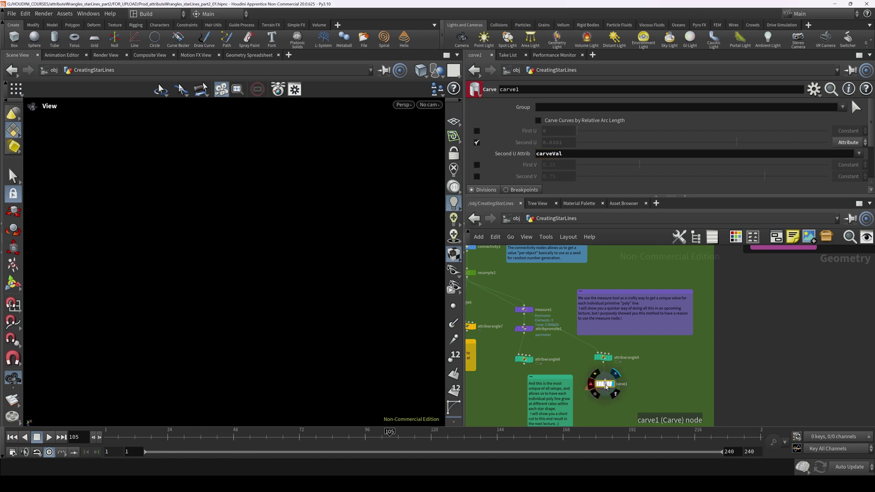
left_click(591, 386)
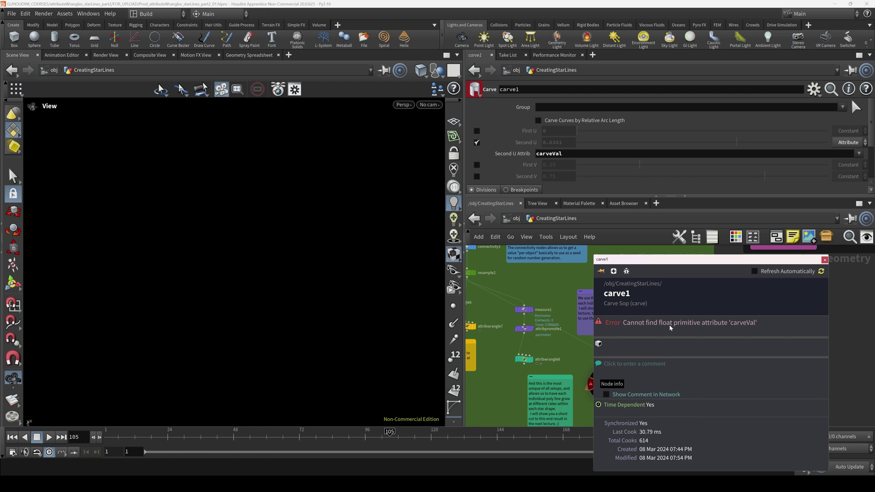
left_click(824, 261)
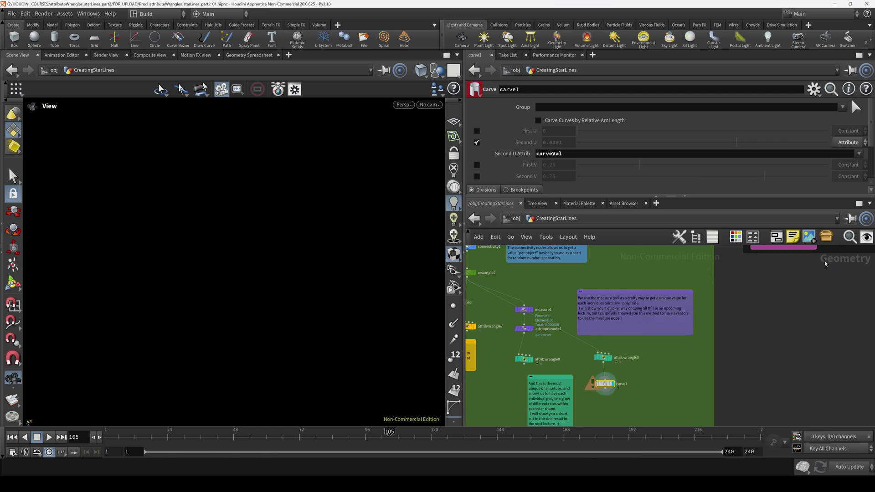
Step: Insert an Attribute Promote node between attribwrangle9 and carve1
left_click(618, 354)
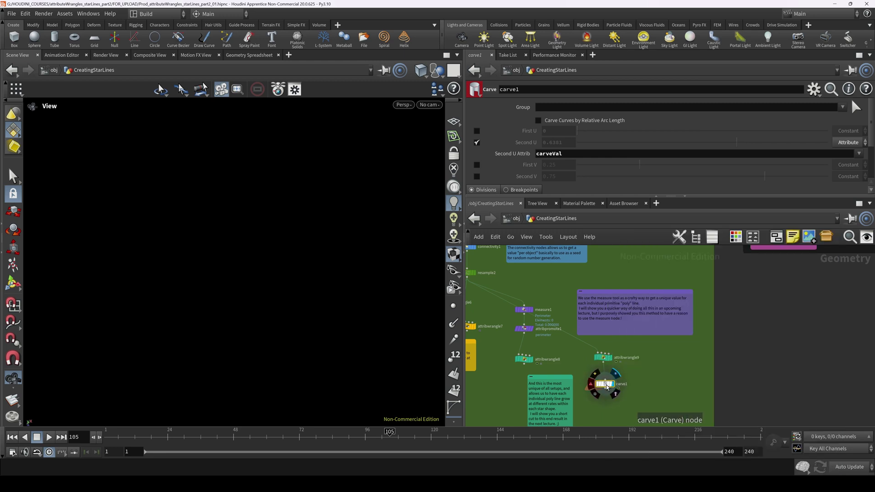
left_click(604, 359)
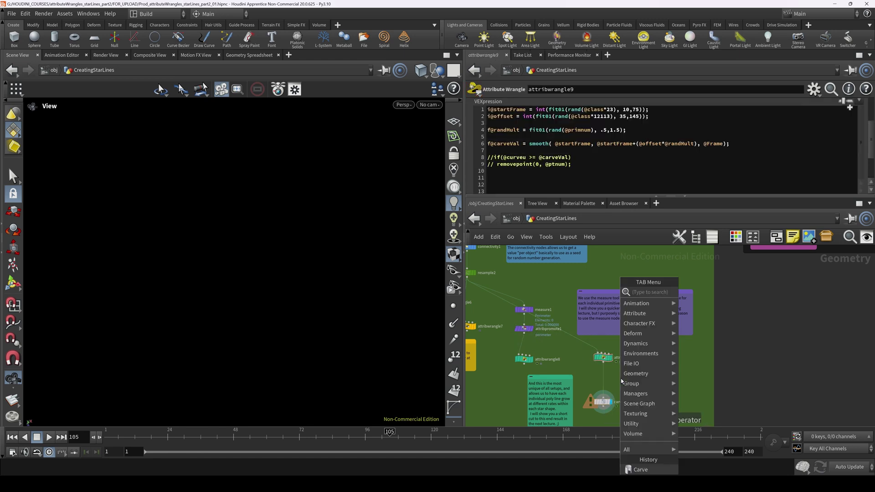
key("Tab")
type("att")
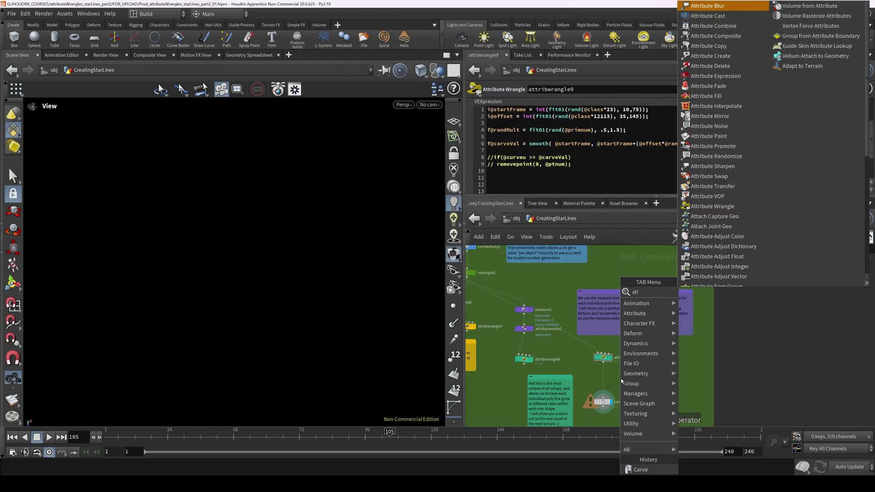
type("ribpr")
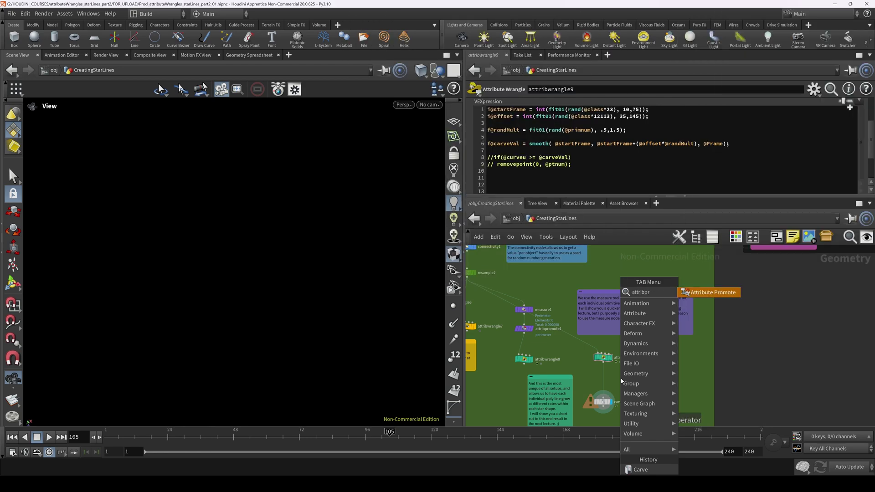
key("Return")
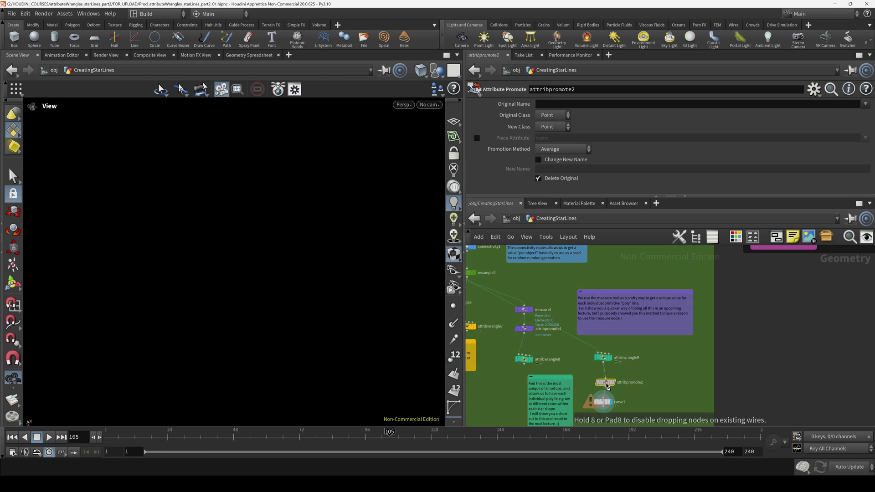
left_click(606, 382)
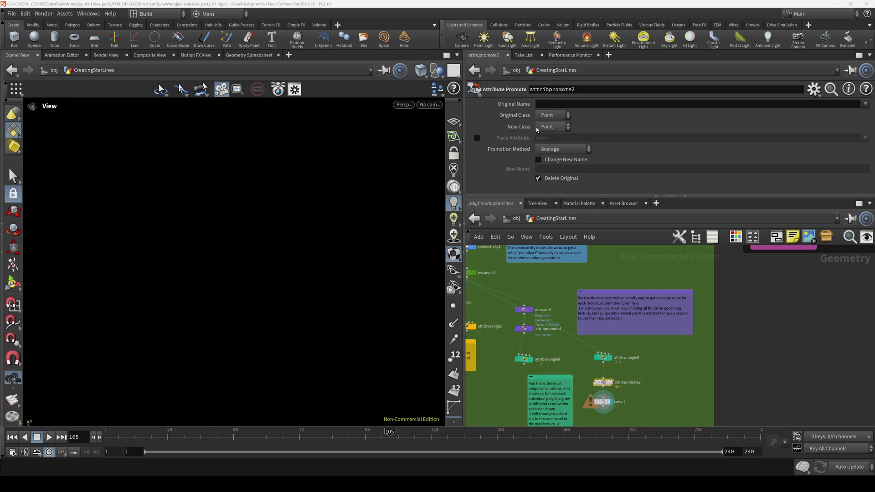
Step: Set attribpromote2 to promote the carveVal attribute from Point to Primitive class
left_click(537, 127)
left_click(551, 146)
left_click(866, 104)
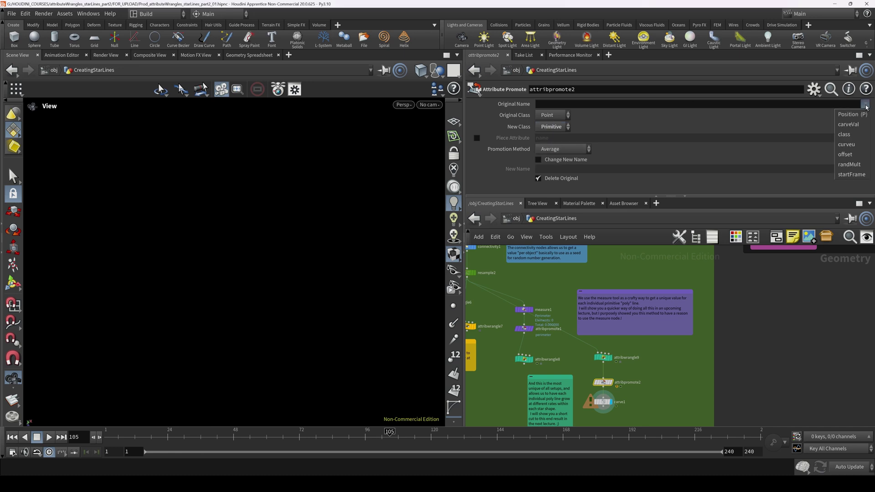
left_click(848, 124)
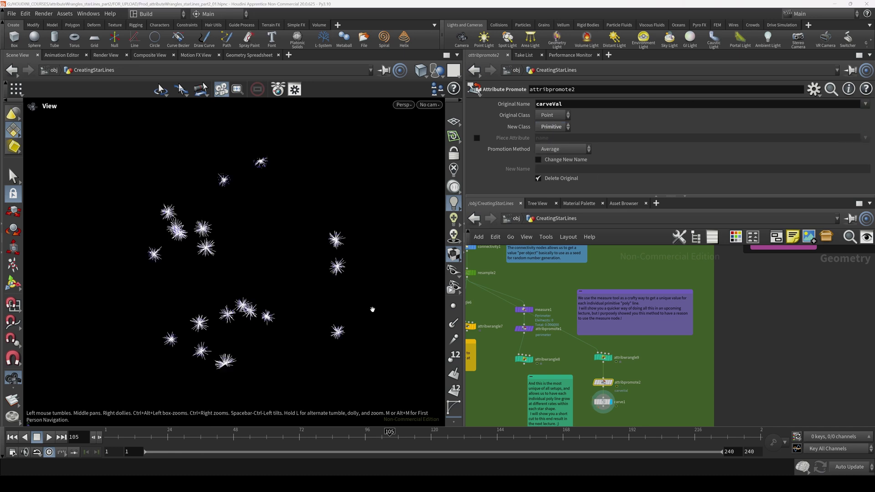
Step: Select carve1 and scrub the timeline to frames 115 and 78 to examine how the carved star lines grow
mouse_move(391, 437)
left_mouse_down()
mouse_move(420, 437)
mouse_move(186, 435)
mouse_move(368, 445)
mouse_move(251, 417)
mouse_move(261, 417)
mouse_move(228, 417)
mouse_move(301, 424)
left_mouse_up()
left_click(609, 403)
scroll(363, 342, "up", 5)
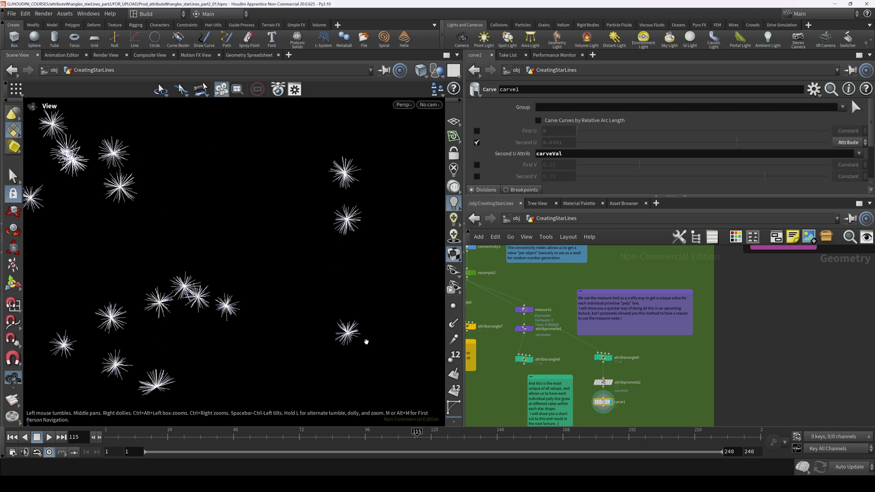
left_click(418, 438)
left_click_drag(418, 439, 316, 439)
Step: Add a Null after carve1, display it, and scrub to frame 89 to preview the growing lines
middle_click_drag(655, 387, 646, 356)
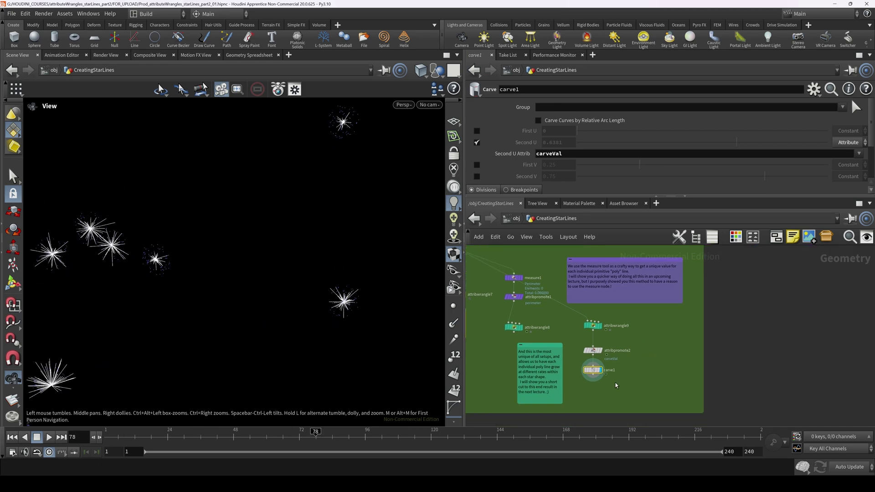
key("Tab")
type("null")
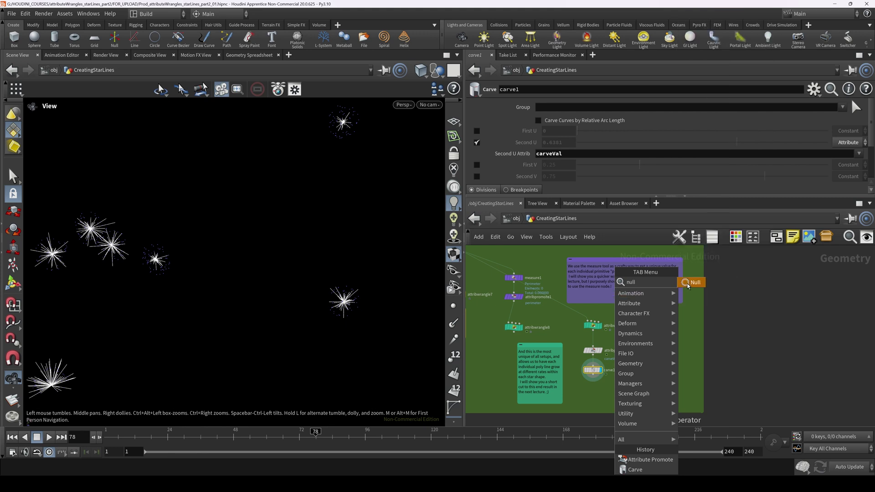
key("Return")
left_click(616, 388)
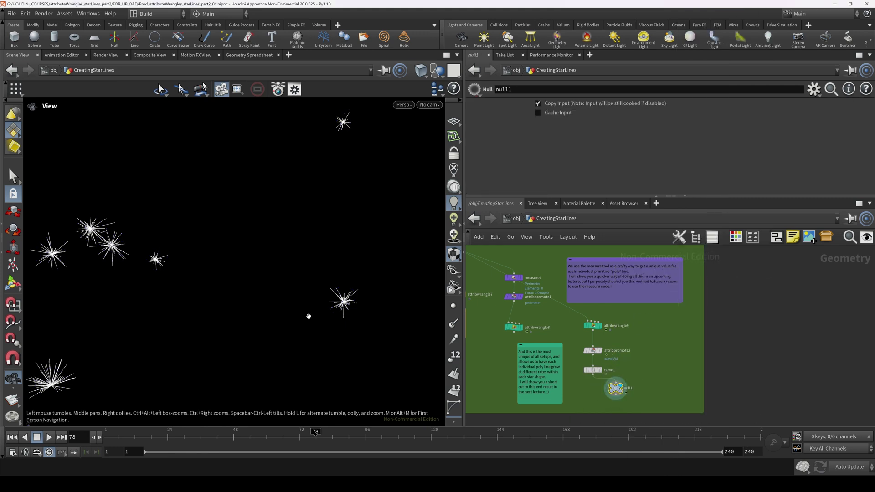
left_click_drag(315, 435, 348, 440)
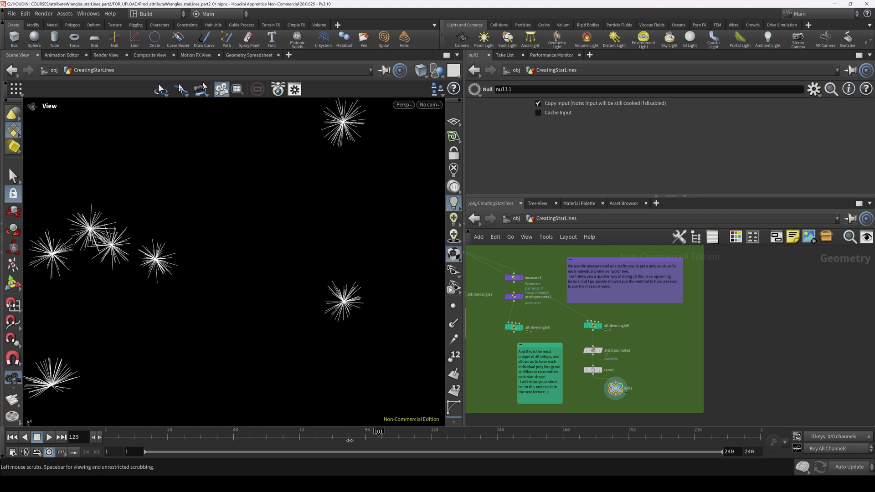
right_click_drag(240, 311, 437, 288)
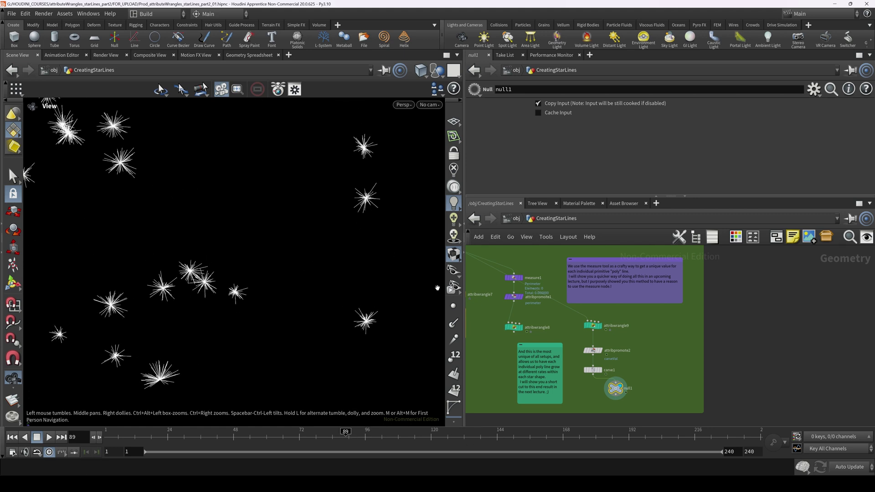
Step: Review attribwrangle9's VEX lines from startFrame to carveVal, its commented-out removepoint code, and the carve1 and null1 nodes
left_click(593, 371)
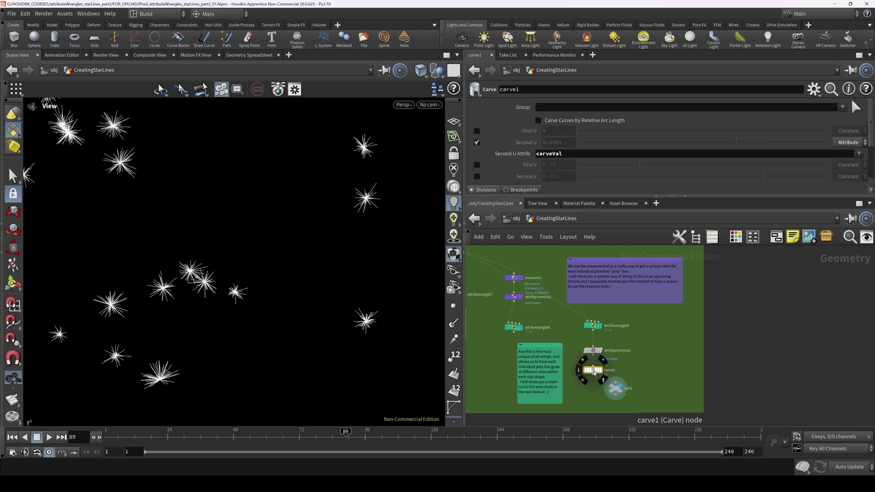
left_click(593, 326)
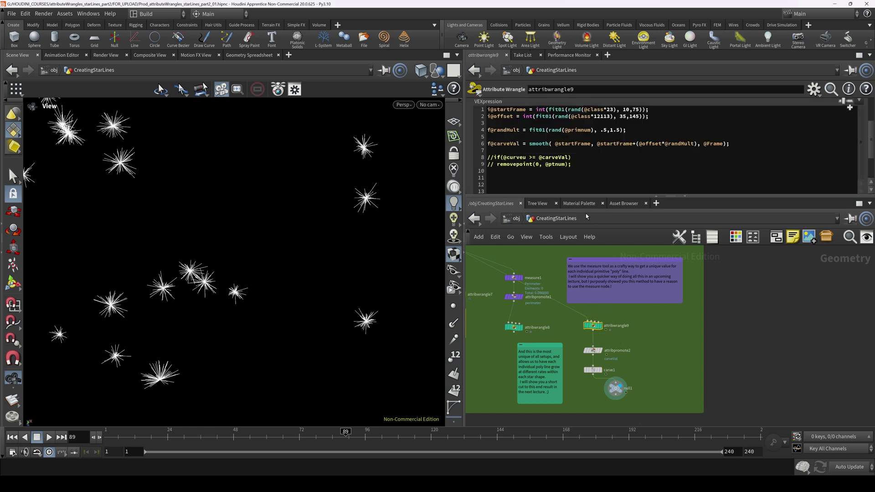
left_click_drag(581, 173, 469, 151)
left_click(547, 165)
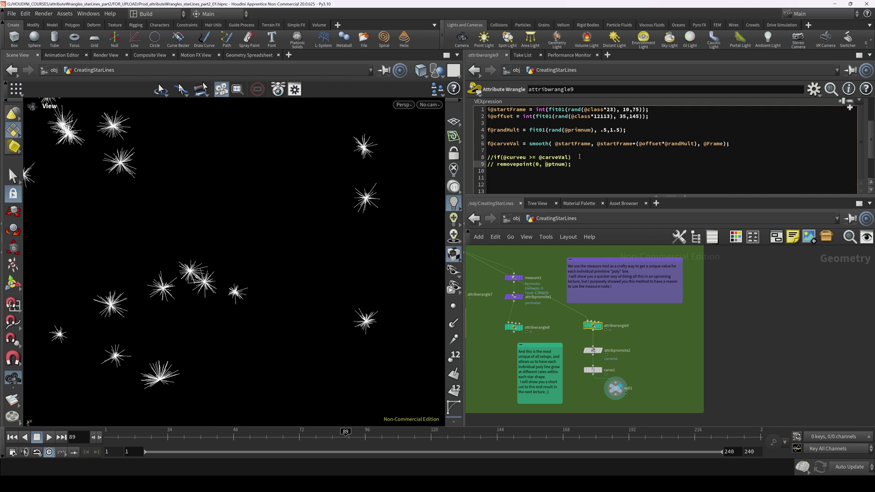
left_click_drag(737, 145, 487, 110)
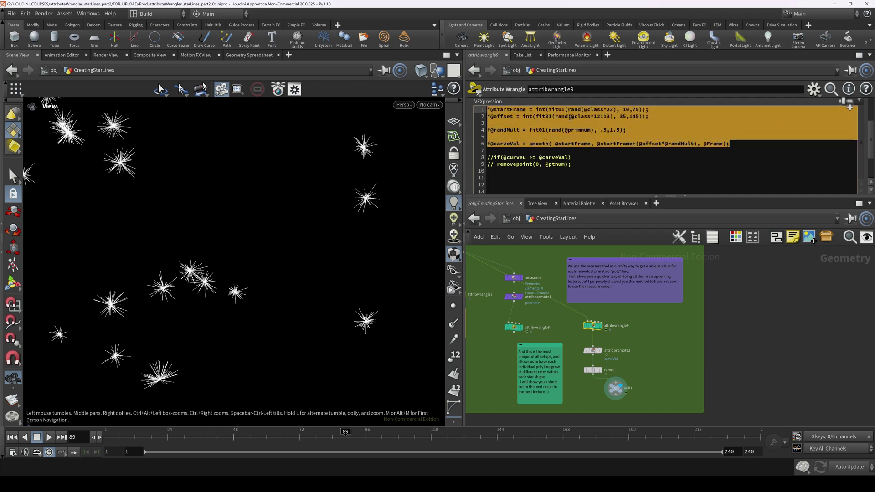
left_click(593, 371)
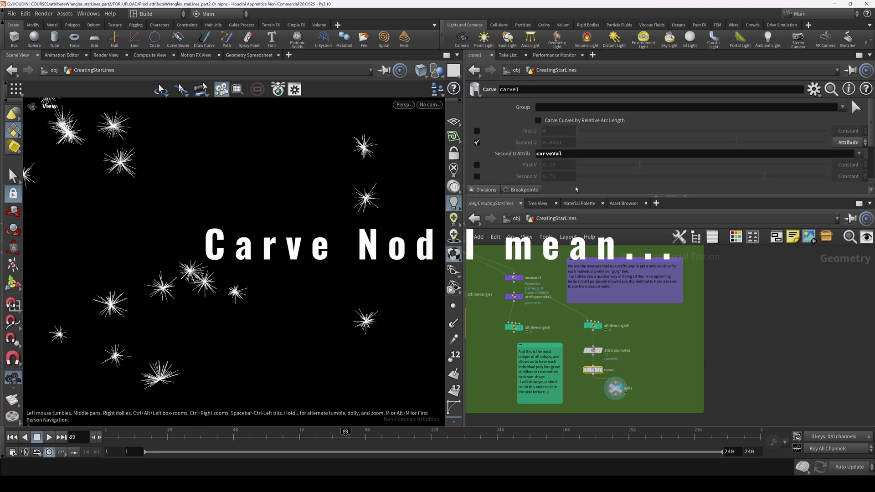
left_click(593, 326)
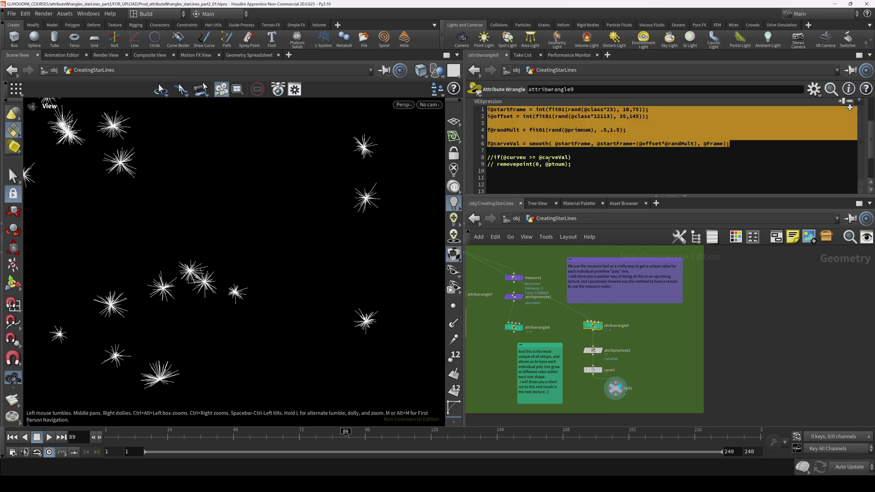
left_click(593, 369)
mouse_move(592, 374)
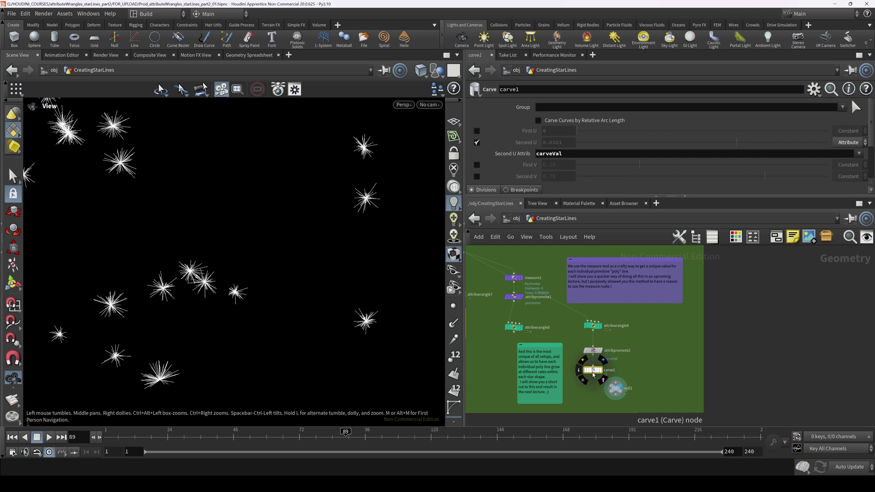
left_click(617, 389)
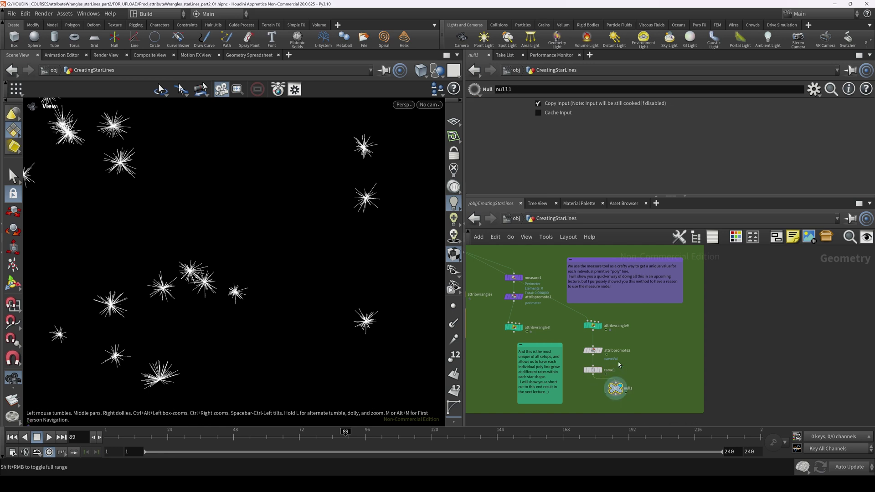
Step: Display merge3 in the sphere setup, frame it in the viewport and scrub to frame 115 to examine the stars
right_click_drag(628, 319, 508, 335)
middle_click_drag(645, 318, 689, 318)
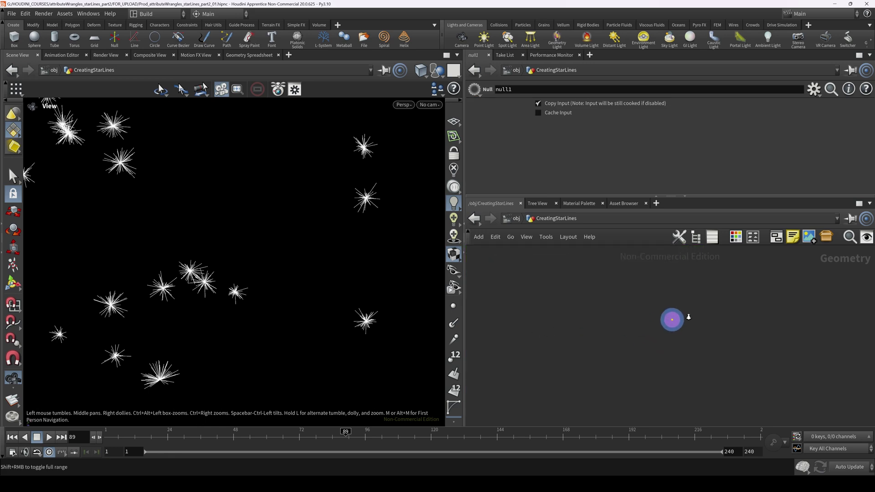
key("space+h")
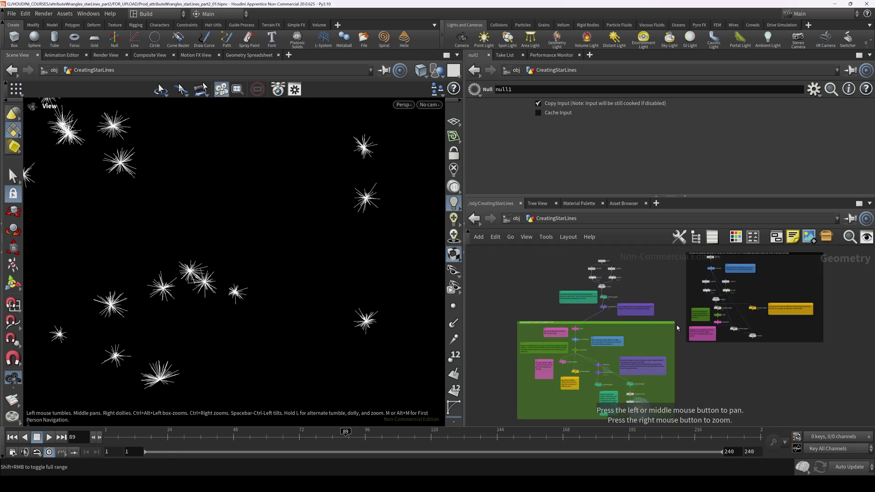
middle_click_drag(732, 342, 683, 348)
scroll(691, 341, "up", 5)
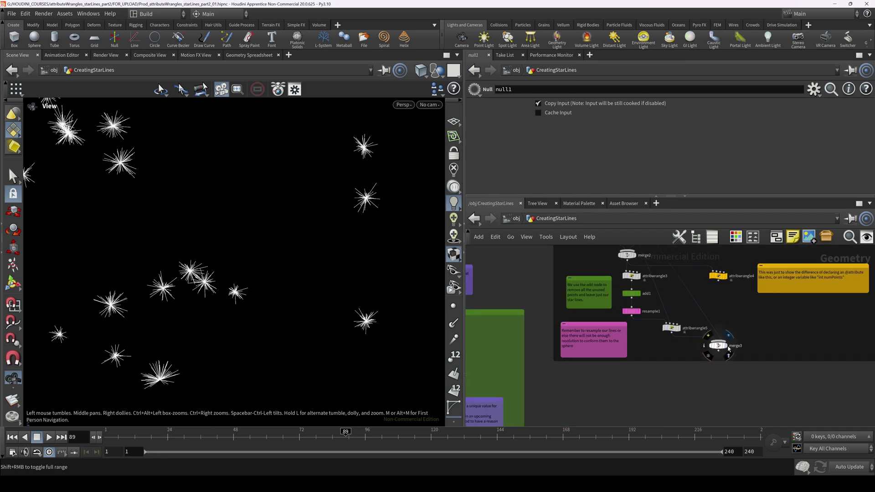
left_click(726, 345)
middle_click_drag(245, 219, 249, 235)
key("g")
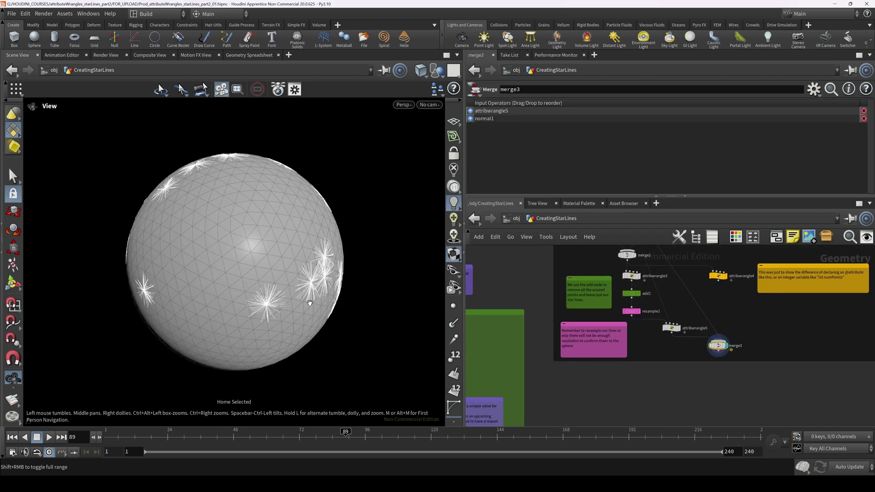
left_click_drag(249, 235, 301, 319)
left_click_drag(310, 434, 417, 431)
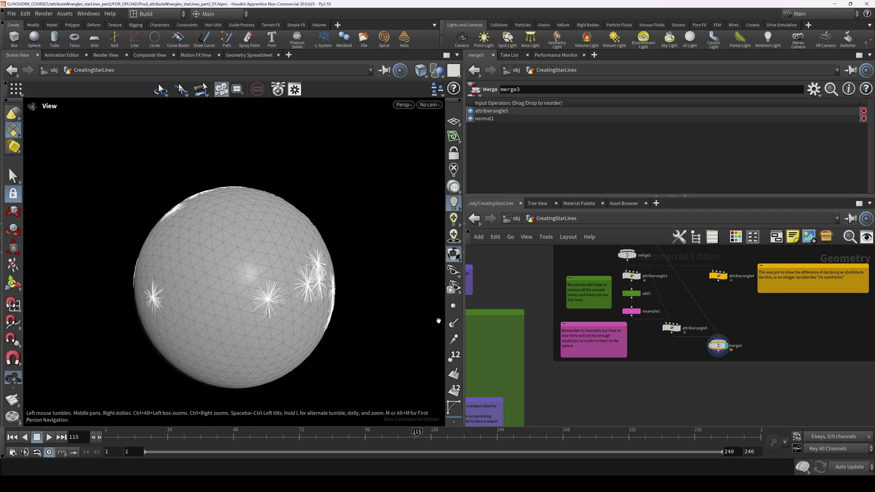
Step: Display attribwrangle5 and open its parameters to show the minpos code that snaps lines to the sphere
mouse_move(671, 332)
scroll(685, 337, "up", 3)
left_click(679, 320)
left_click(667, 320)
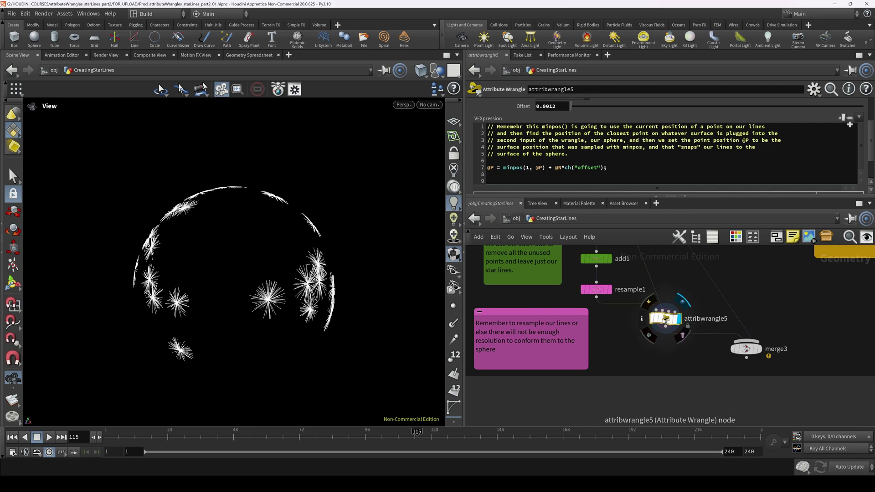
Step: Select connectivity1, resample2, measure1, attribpromote1 and attribwrangle8 in the growth setup and copy all five nodes
scroll(671, 322, "down", 6)
scroll(546, 310, "up", 4)
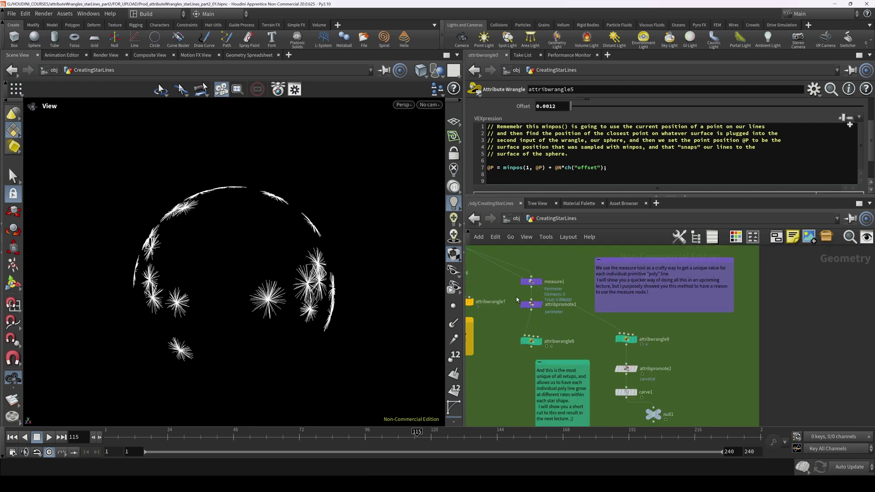
scroll(517, 299, "down", 2)
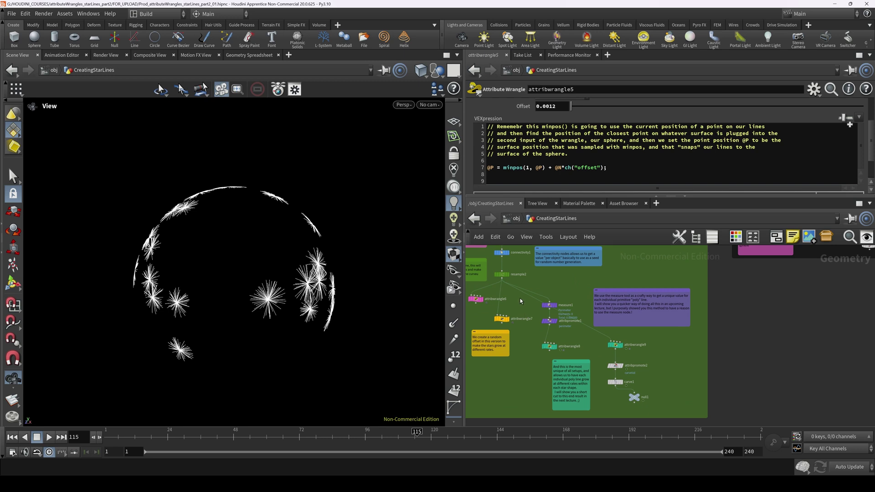
middle_click_drag(519, 296, 552, 341)
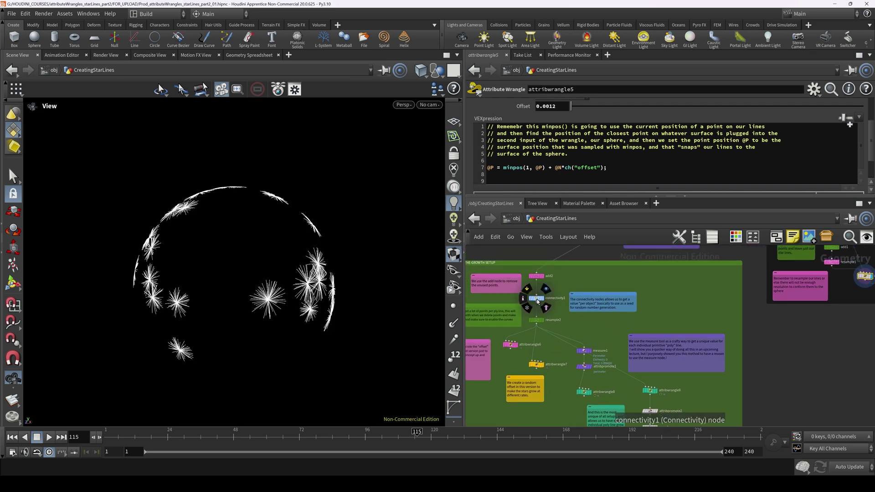
left_click(536, 298)
left_click(537, 321, "shift")
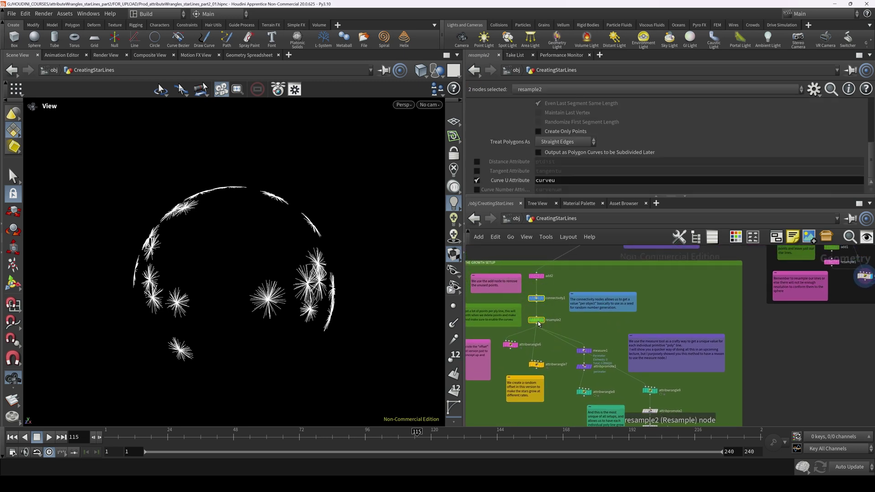
middle_click_drag(566, 347, 548, 301)
left_click(566, 306, "shift")
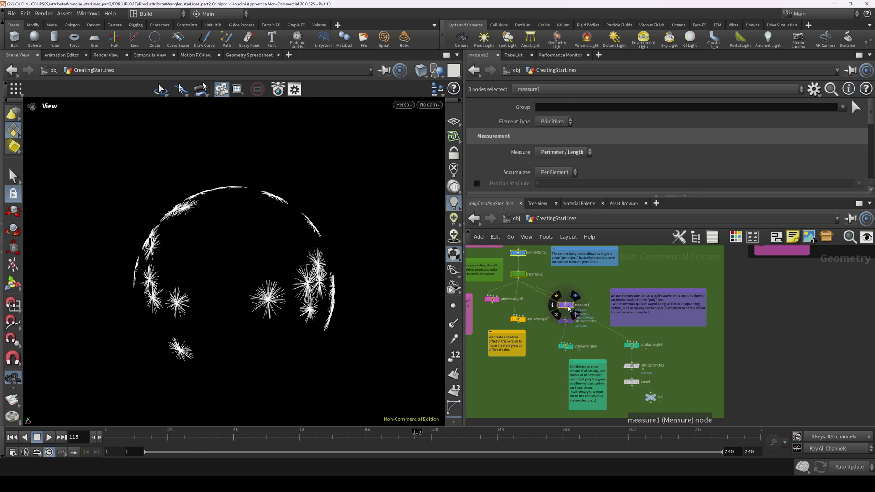
left_click(565, 321, "shift")
left_click(568, 350, "shift")
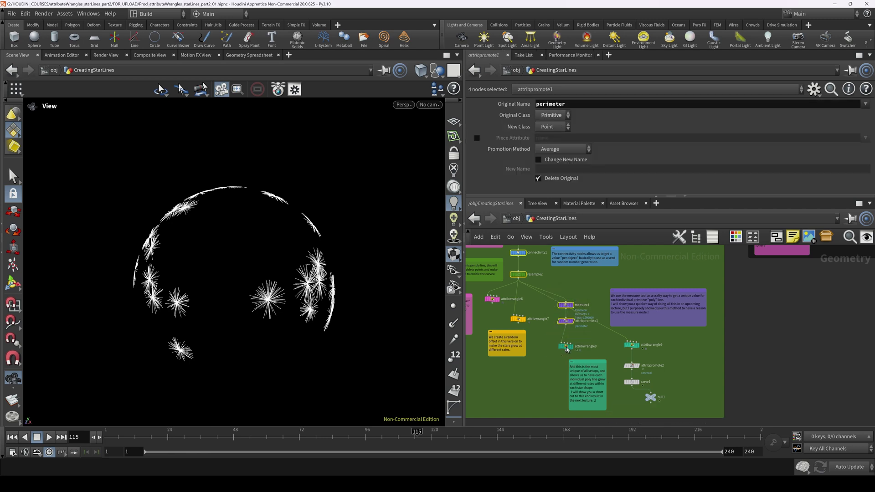
key("ctrl+c")
scroll(567, 348, "down", 5)
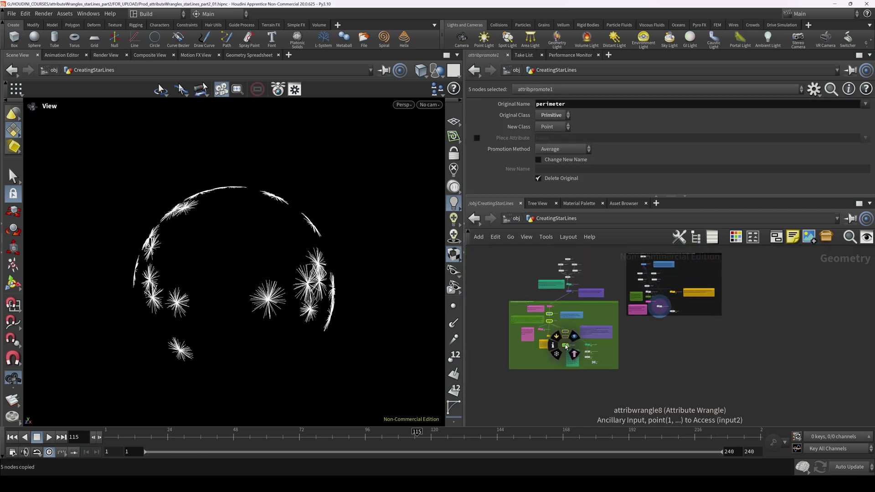
Step: Paste the five copied growth nodes below the sphere setup, wire attribwrangle5 into connectivity2 and display connectivity2
scroll(648, 339, "up", 3)
scroll(628, 342, "up", 3)
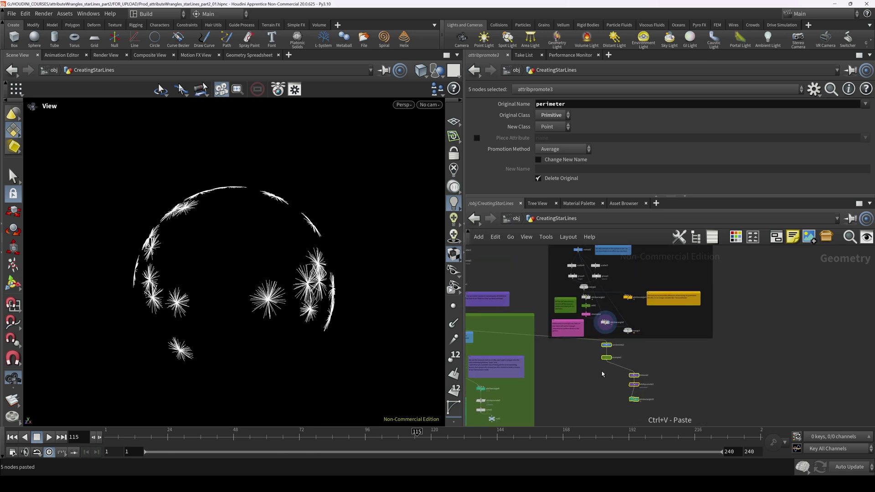
key("ctrl+v")
scroll(628, 346, "up", 4)
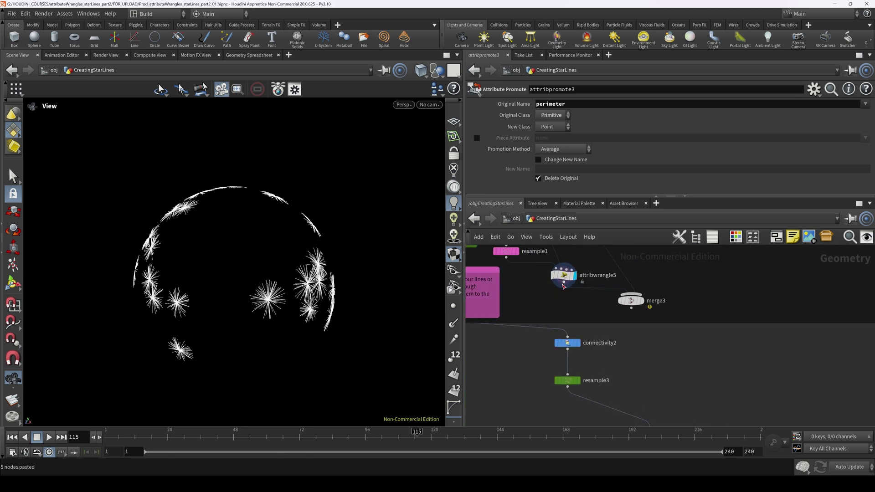
left_click_drag(564, 287, 568, 338)
left_click(567, 343)
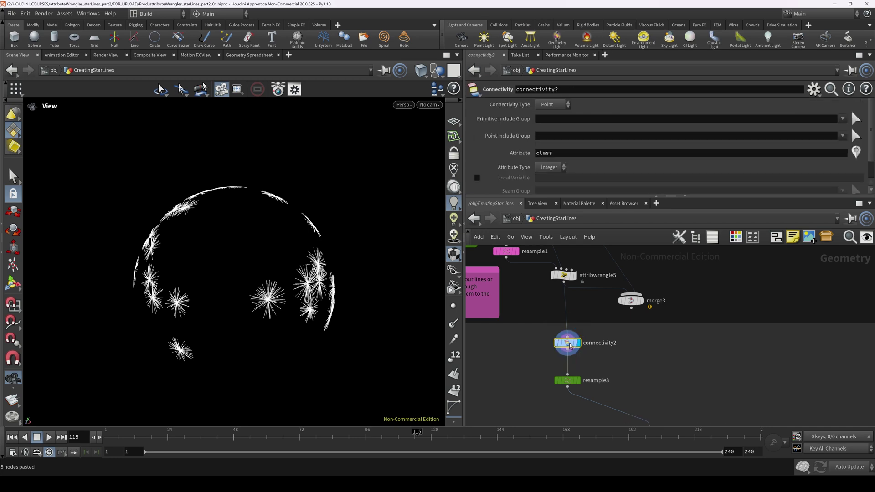
Step: Display resample3 and turn on point markers to examine the resampled star lines up close
left_click(569, 383)
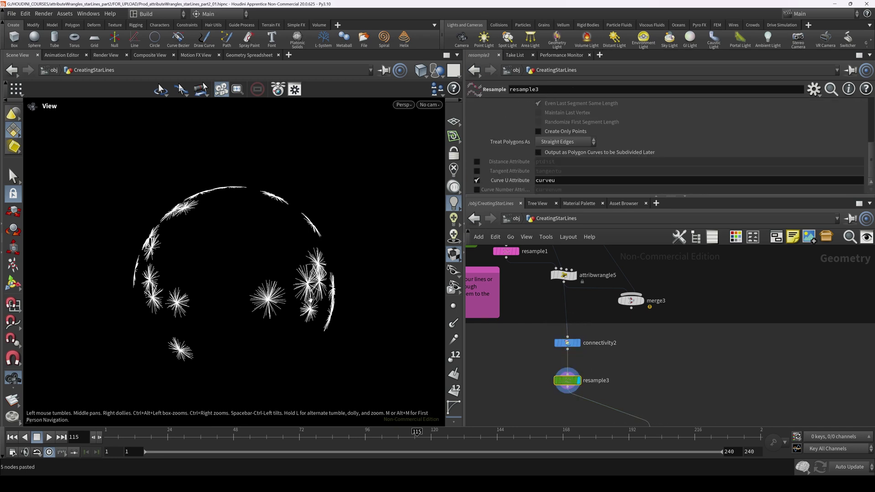
right_click_drag(310, 301, 419, 284)
left_click(454, 308)
Step: Display attribwrangle10, turn off the point markers and scrub to frame 114
middle_click_drag(664, 422, 591, 309)
left_click(592, 393)
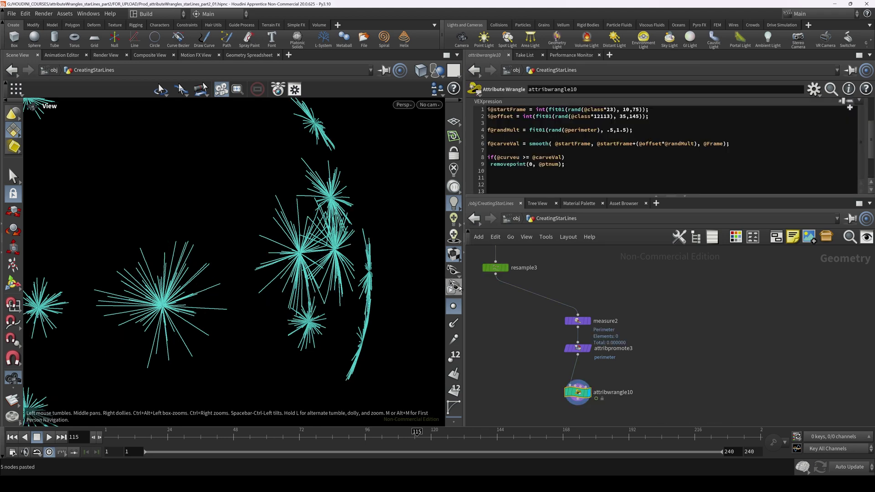
left_click(453, 306)
left_click_drag(405, 440, 375, 443)
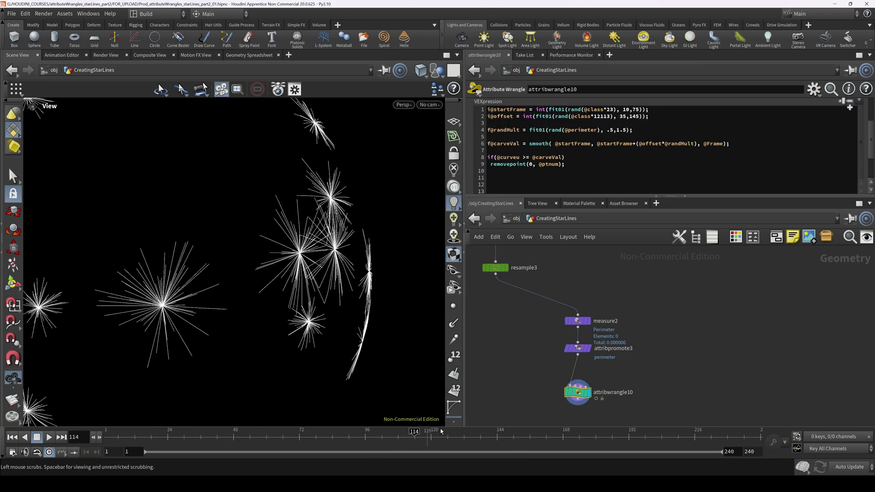
Step: Move attribwrangle10 closer to attribpromote3 and examine the perimeter attribute in its randMult line
left_click_drag(578, 392, 580, 382)
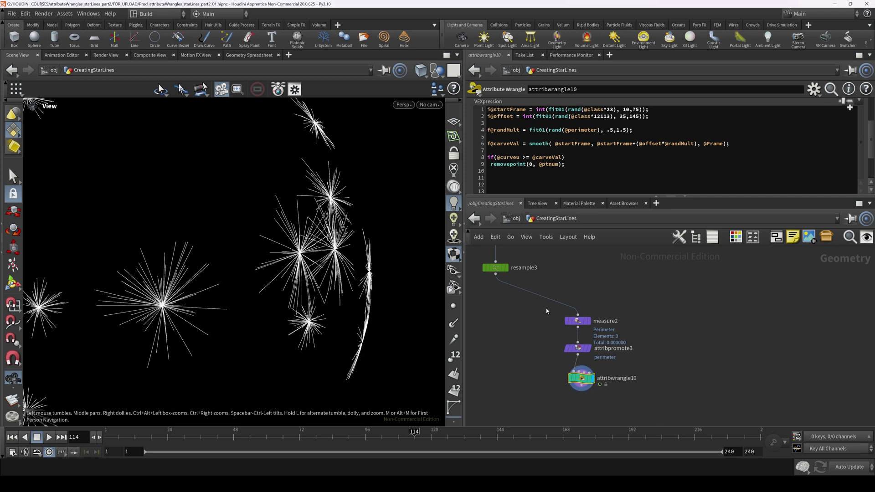
left_click_drag(546, 309, 592, 360)
left_click(583, 378)
left_click_drag(598, 131, 569, 132)
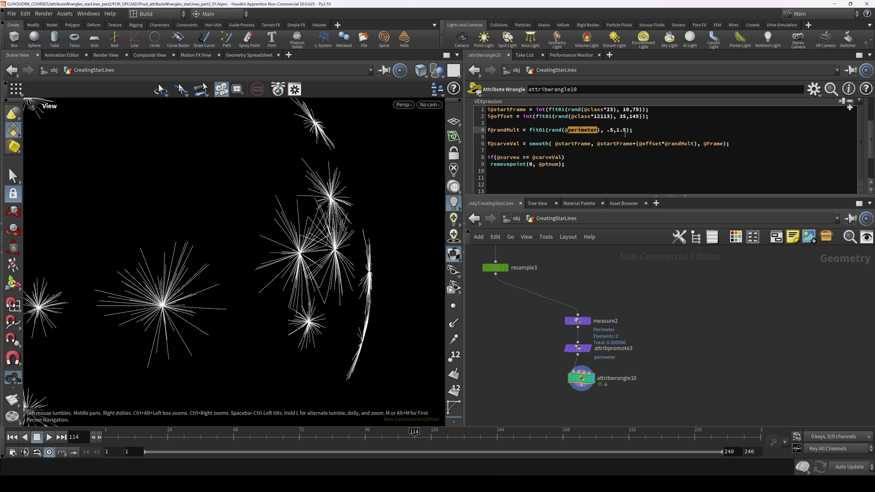
mouse_move(582, 380)
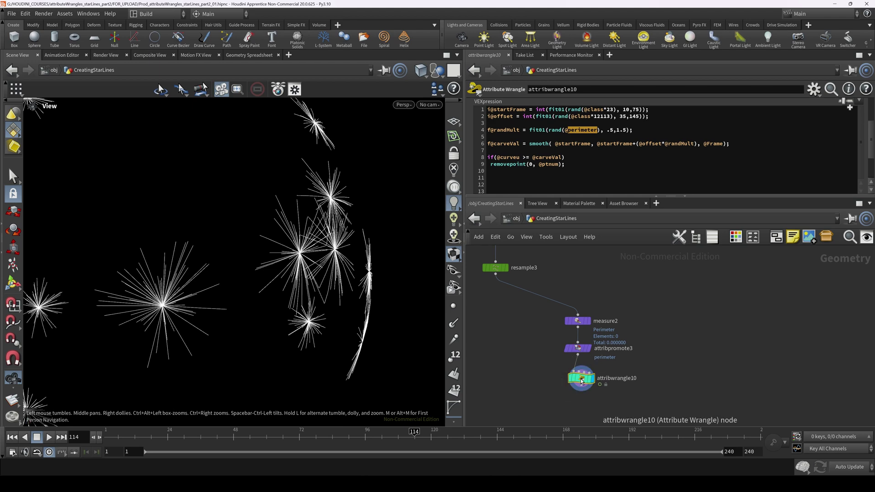
Step: Add a Resample node below attribwrangle10, wire attribwrangle10 into it and display it
middle_click_drag(621, 415, 627, 346)
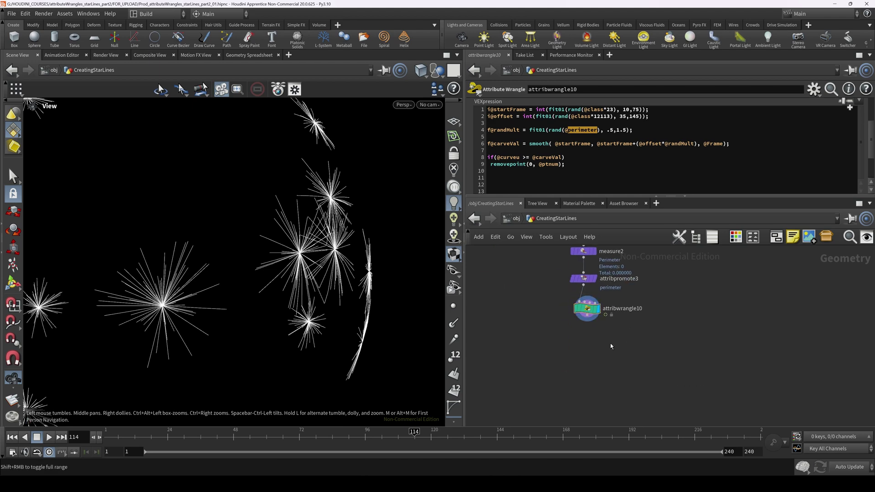
key("Tab")
type("resa")
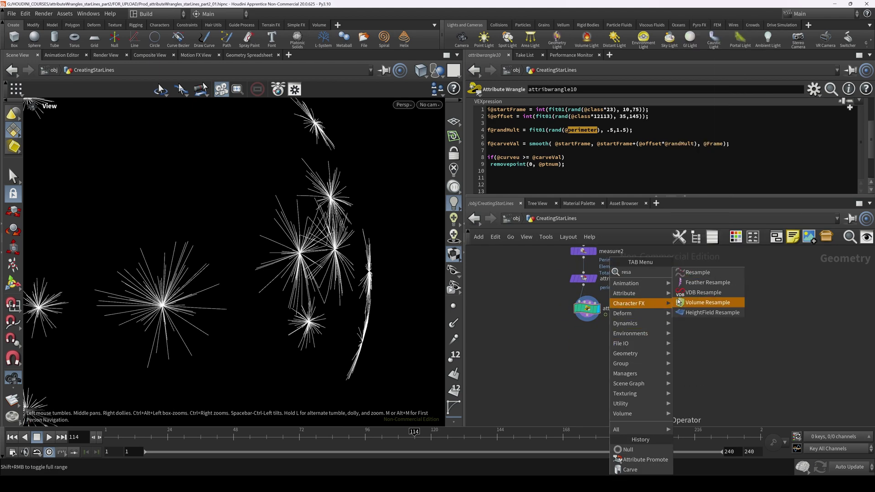
left_click(697, 273)
left_click(559, 362)
left_click(587, 322)
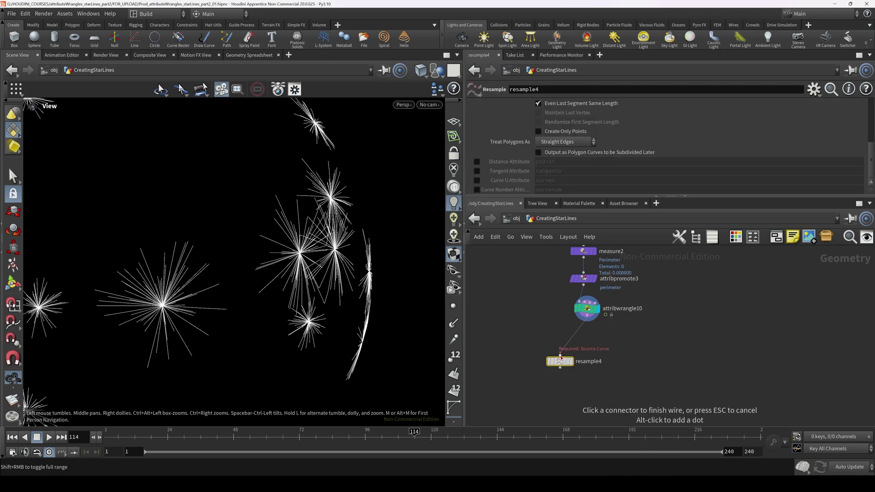
left_click(560, 356)
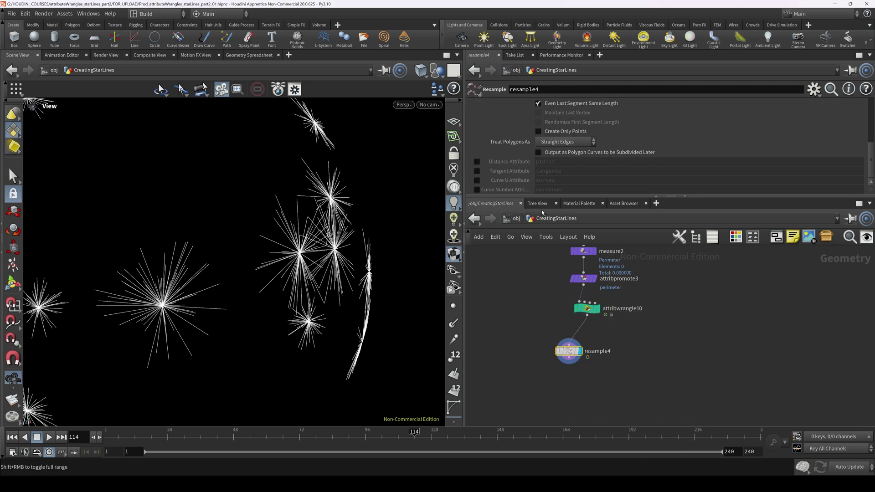
Step: Enable the Curve U Attribute output, curveu, on resample4
scroll(553, 145, "up", 5)
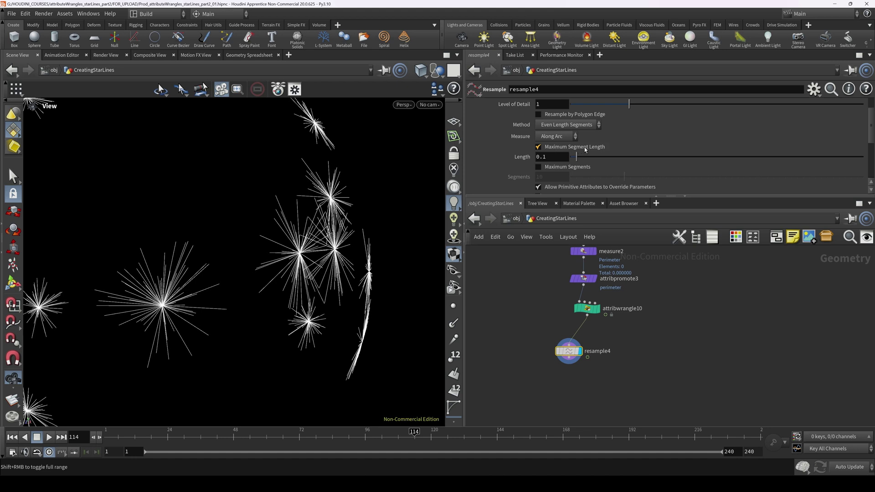
scroll(508, 137, "down", 5)
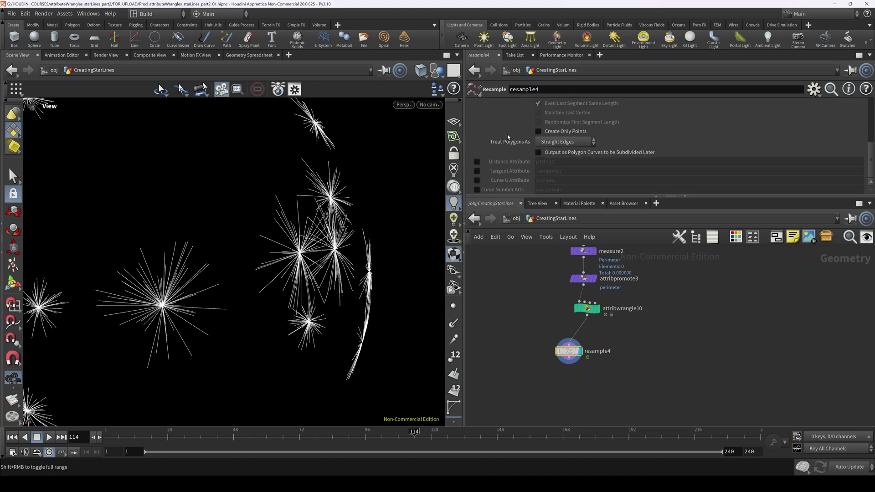
left_click(476, 180)
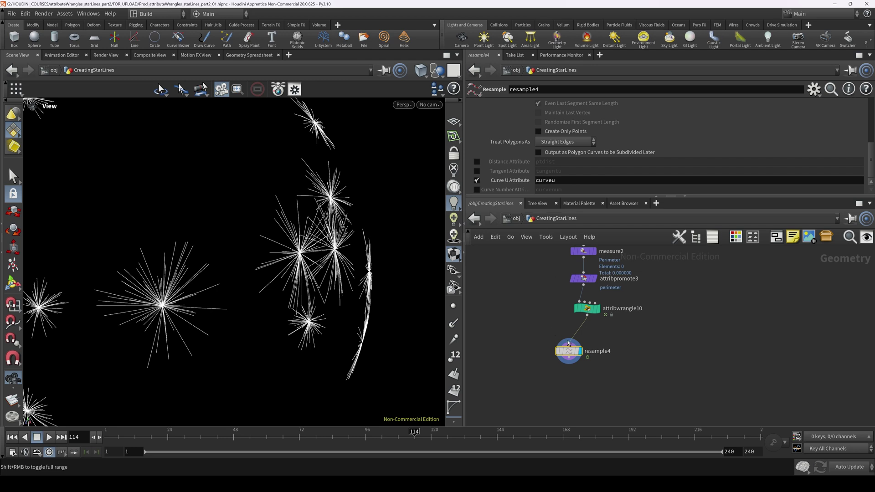
Step: Check attribwrangle10's point attribute list for curveu, reopen its code and scrub back to frame 77
middle_click(589, 311)
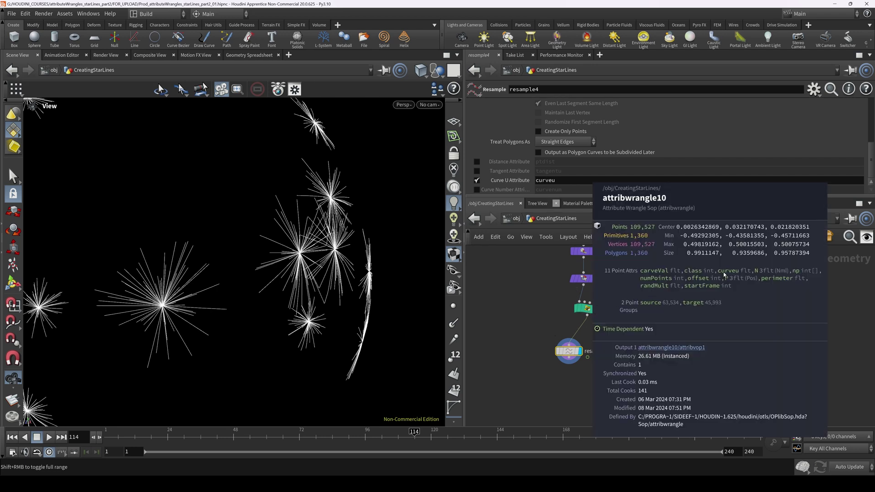
left_click(587, 308)
left_click_drag(415, 431, 312, 432)
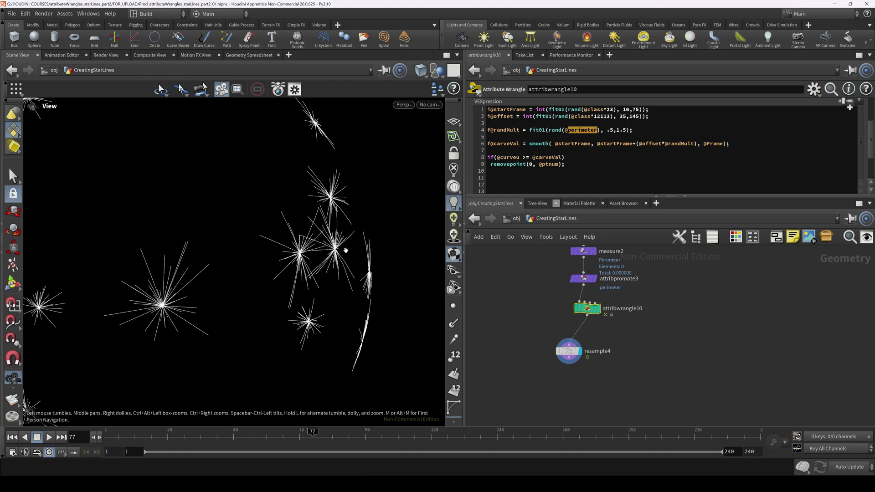
Step: Select resample4 and scrub between frames 32 and 92, finishing at frame 76, to study the star lines' growth
left_click(572, 355)
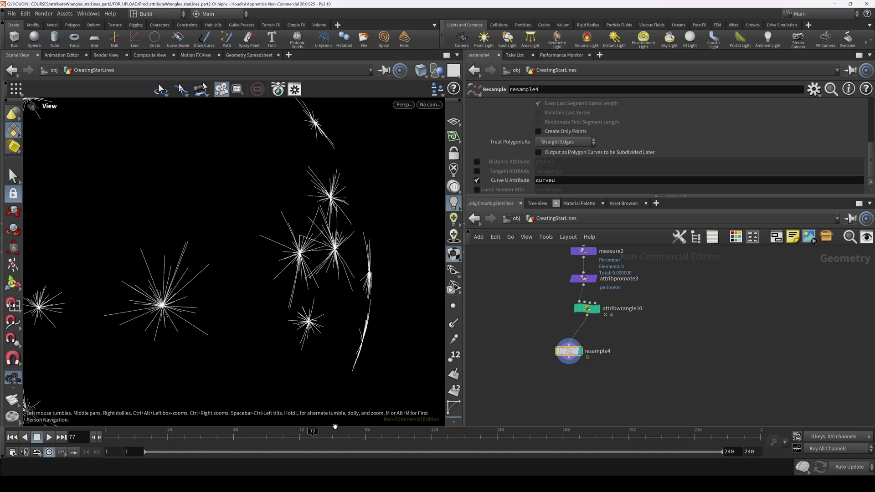
left_click_drag(313, 435, 282, 436)
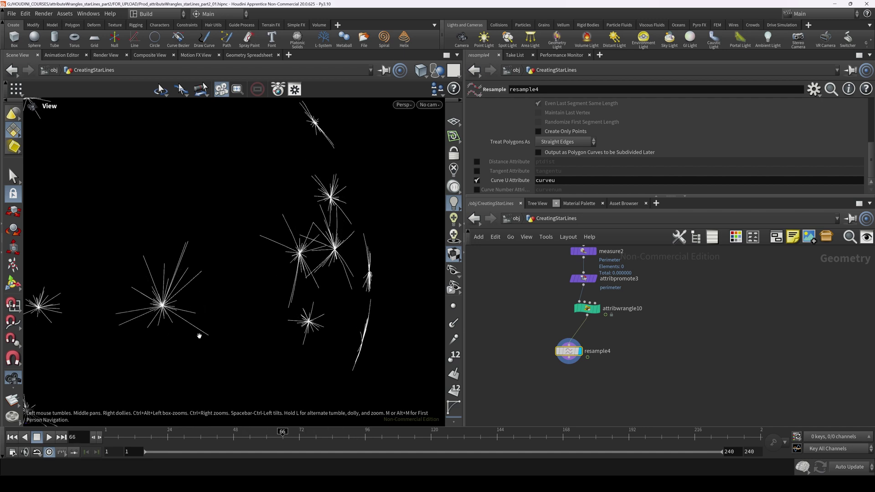
left_click_drag(282, 436, 353, 438)
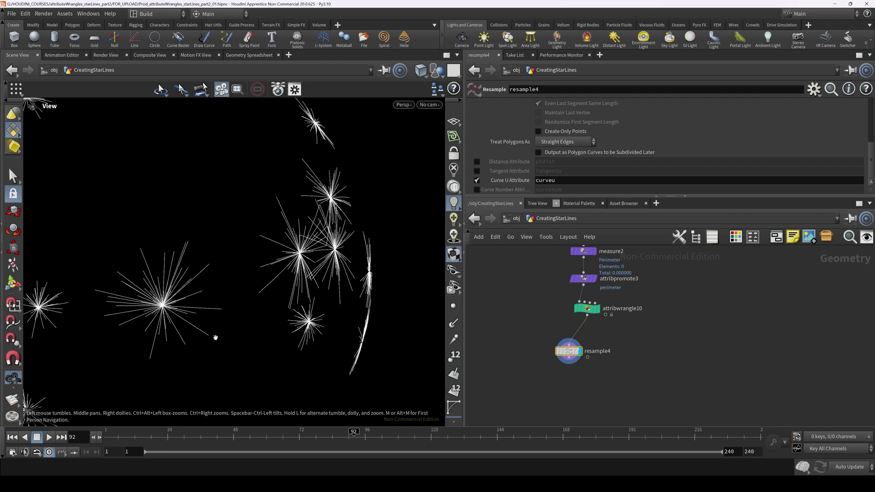
scroll(269, 305, "up", 5)
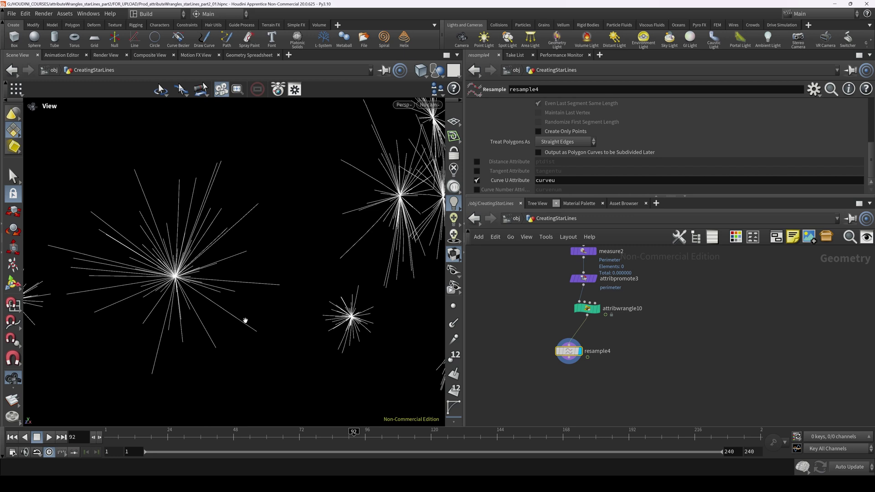
left_click_drag(354, 435, 188, 433)
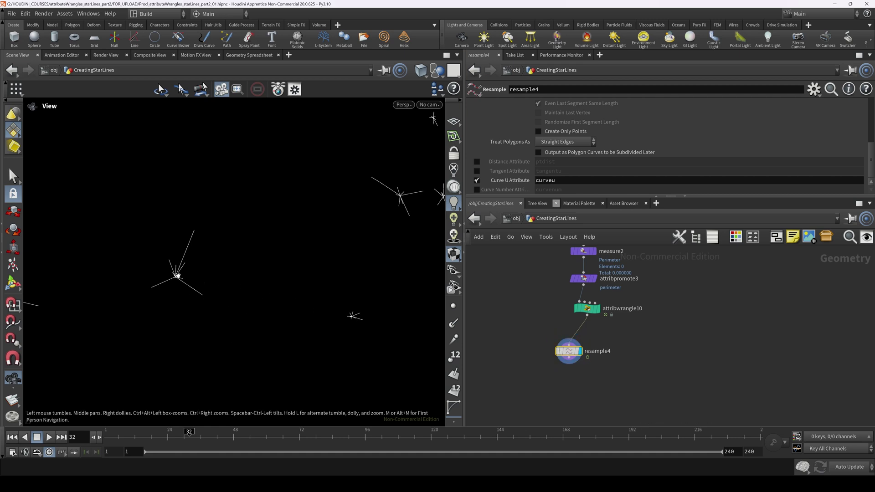
left_click_drag(190, 436, 309, 432)
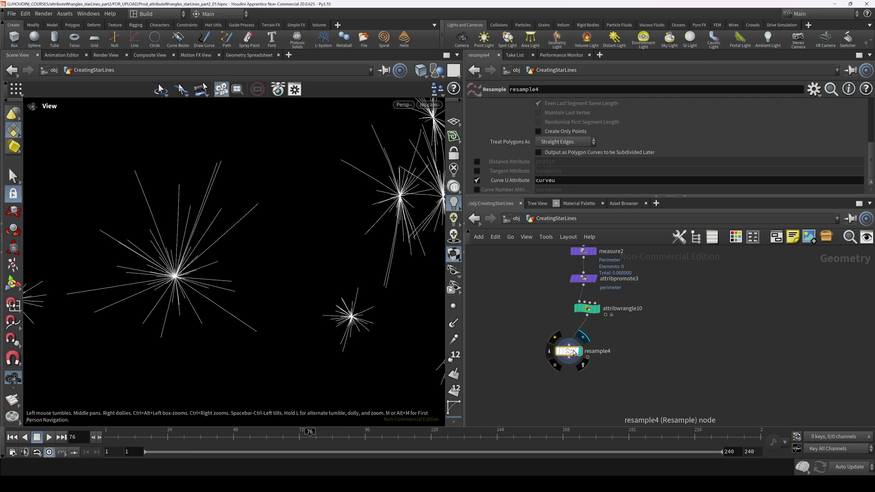
key("Tab")
type("w")
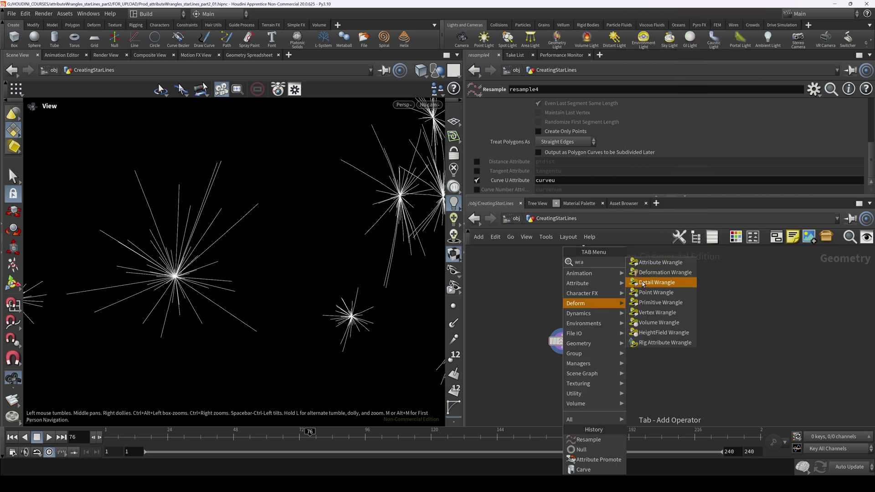
key("Return")
mouse_move(565, 385)
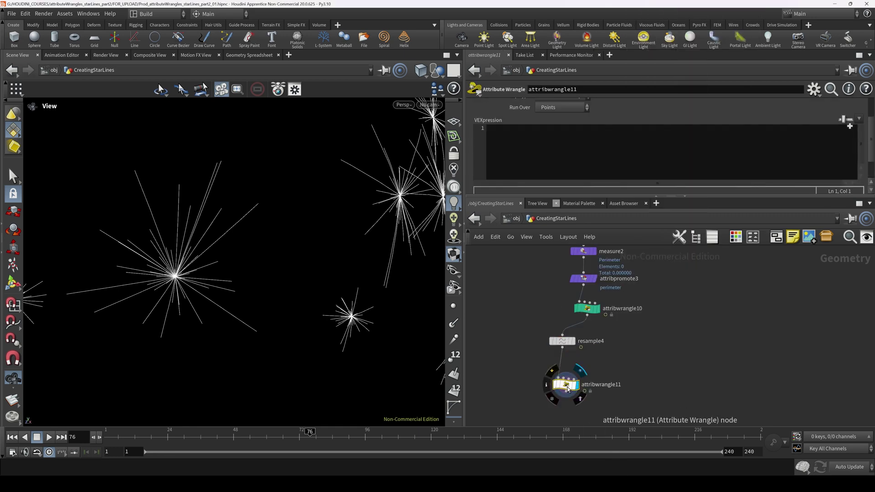
left_click(526, 163)
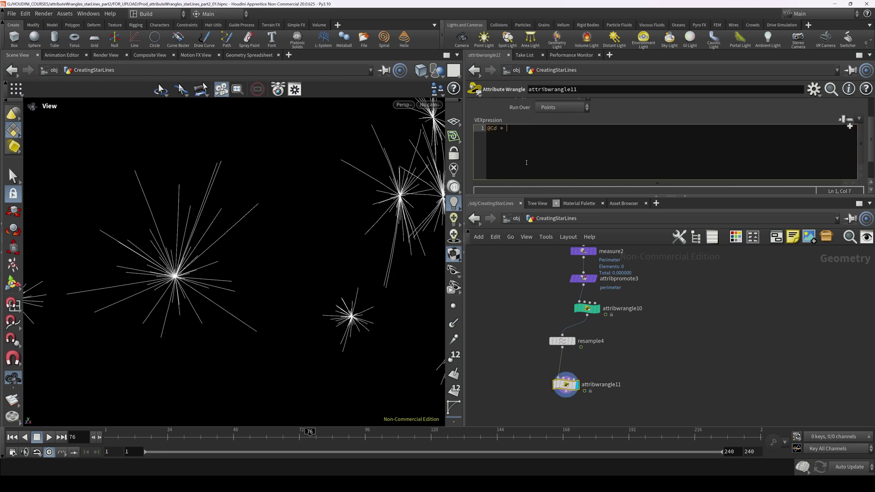
type("@Cd = @curveu;")
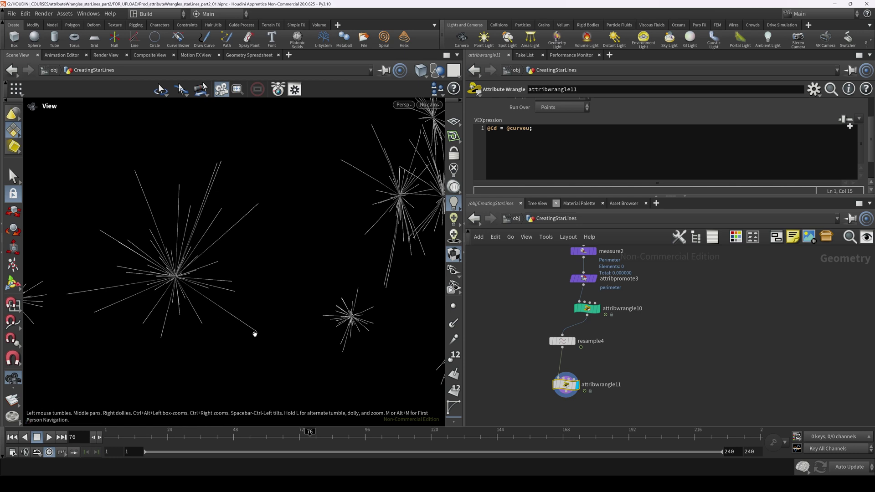
Step: Scrub back to frames 25 and 26 and compare the line colours with resample4 bypassed and active
right_click_drag(180, 285, 269, 269)
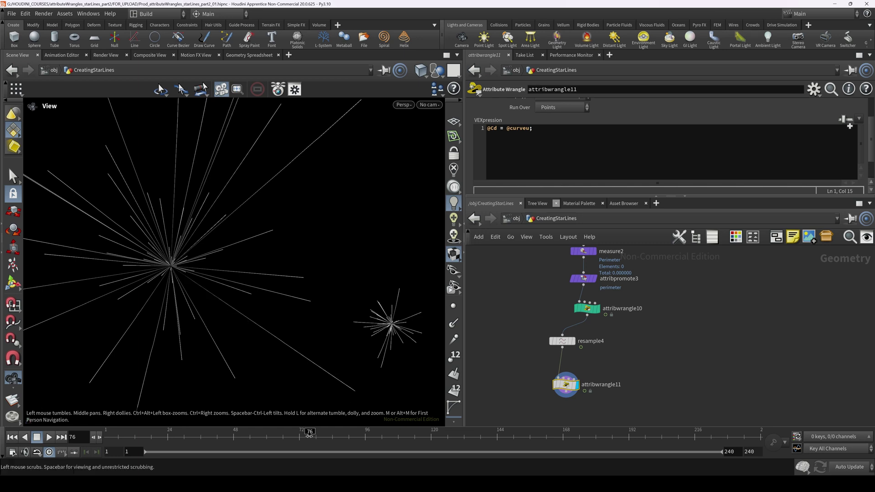
left_click_drag(310, 433, 167, 431)
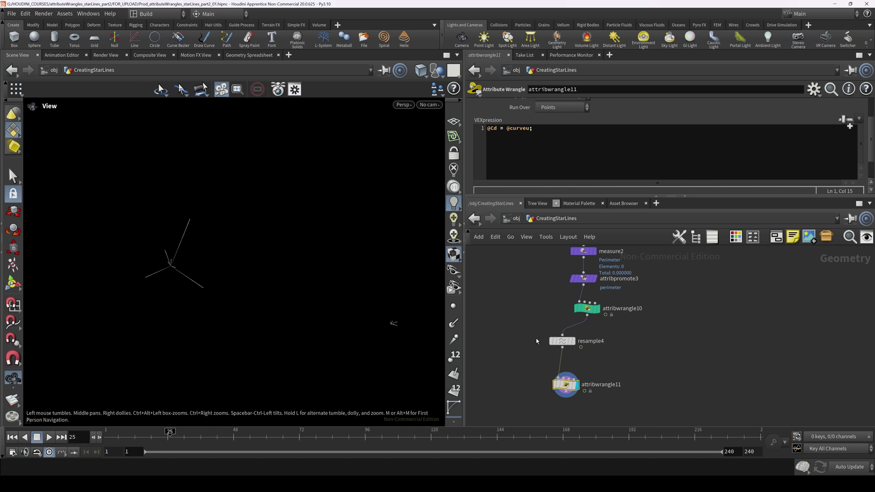
left_click(552, 341)
mouse_move(171, 433)
left_mouse_down()
mouse_move(197, 440)
mouse_move(148, 433)
mouse_move(282, 434)
mouse_move(173, 442)
left_mouse_up()
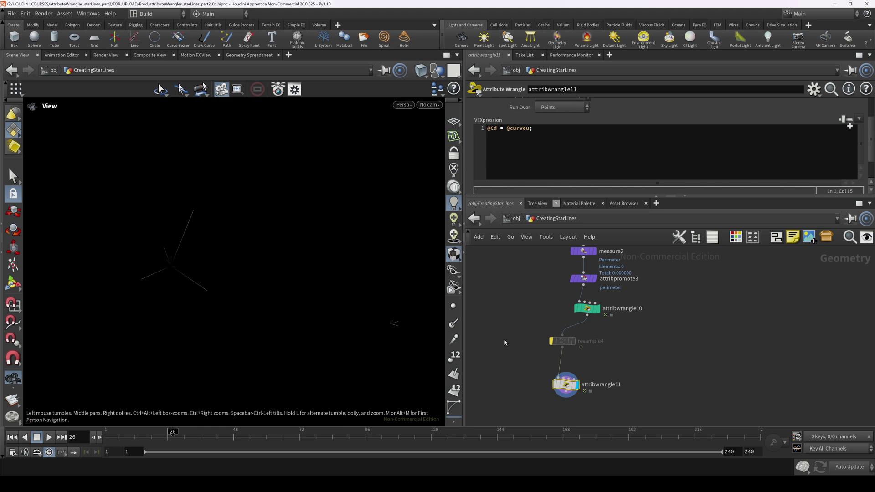
left_click(552, 341)
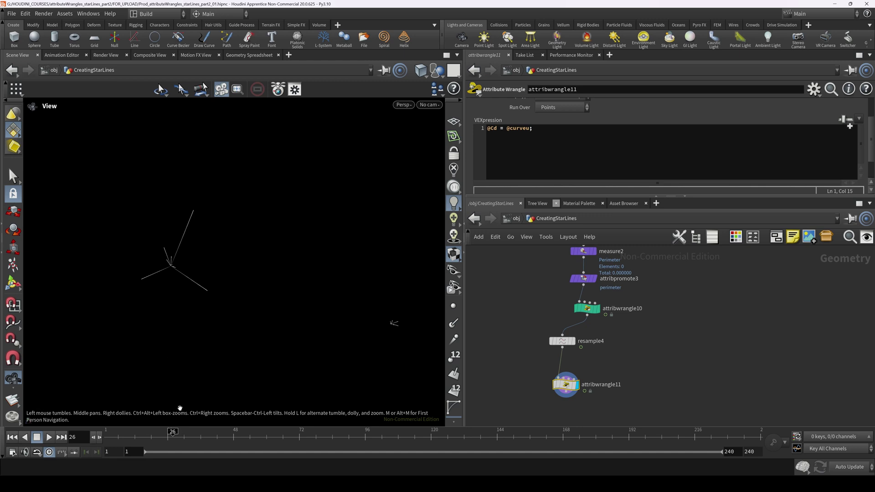
key("Up")
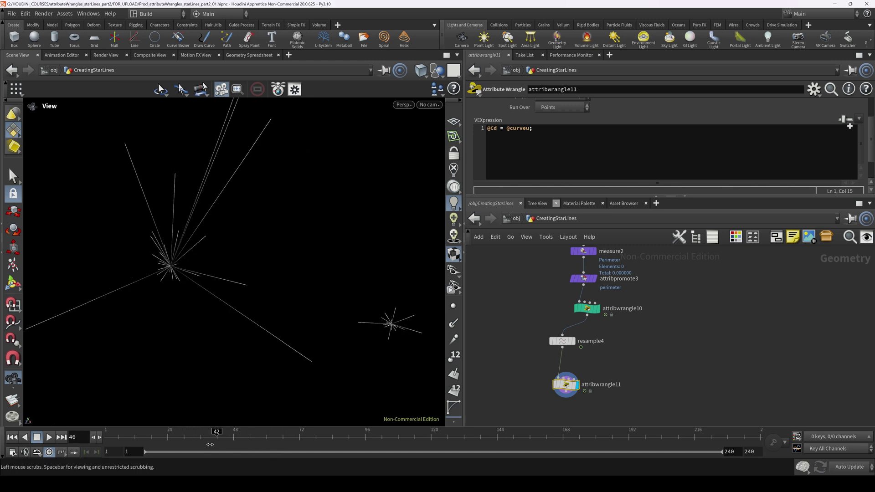
left_click_drag(210, 444, 230, 441)
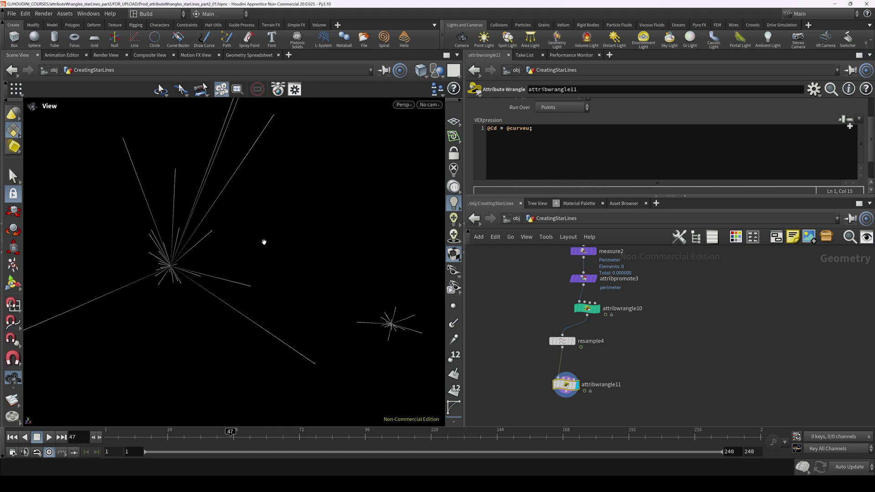
left_click(507, 129)
type("1-")
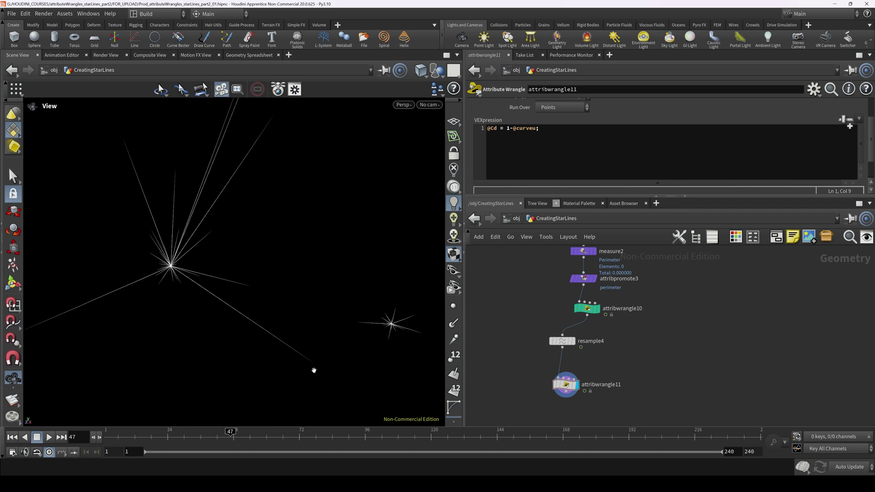
Step: Examine the star lines' inverted colour gradient close up and across the whole sphere at frame 47
scroll(258, 332, "up", 4)
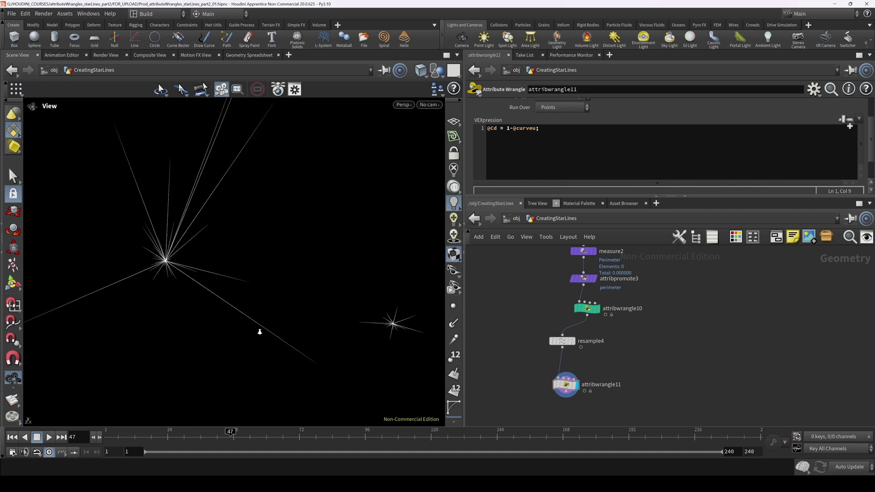
left_click_drag(258, 331, 282, 327)
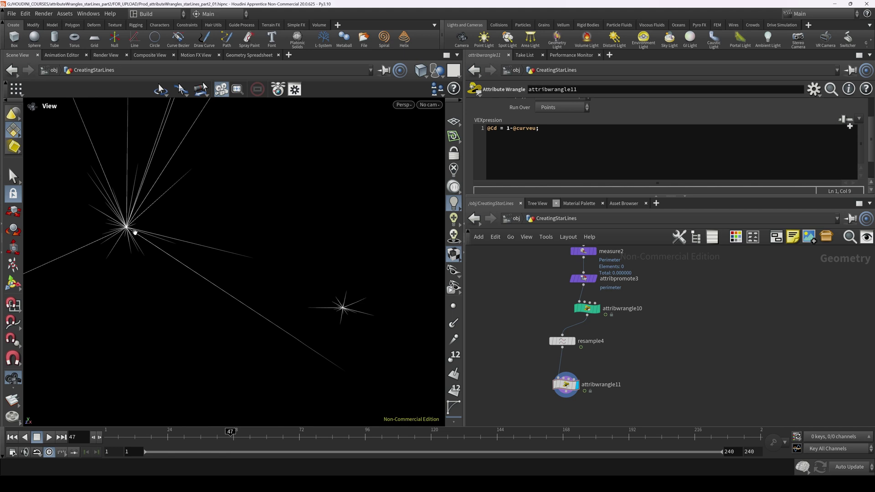
left_click_drag(135, 232, 157, 216)
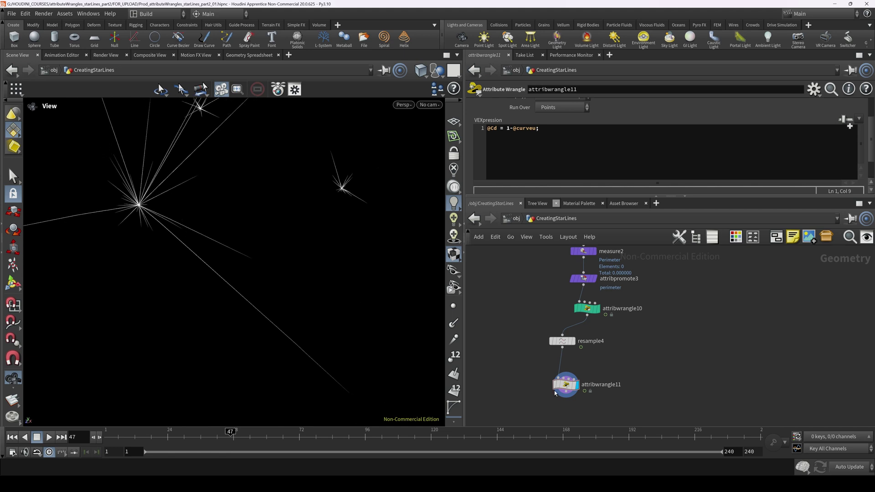
left_click(566, 387)
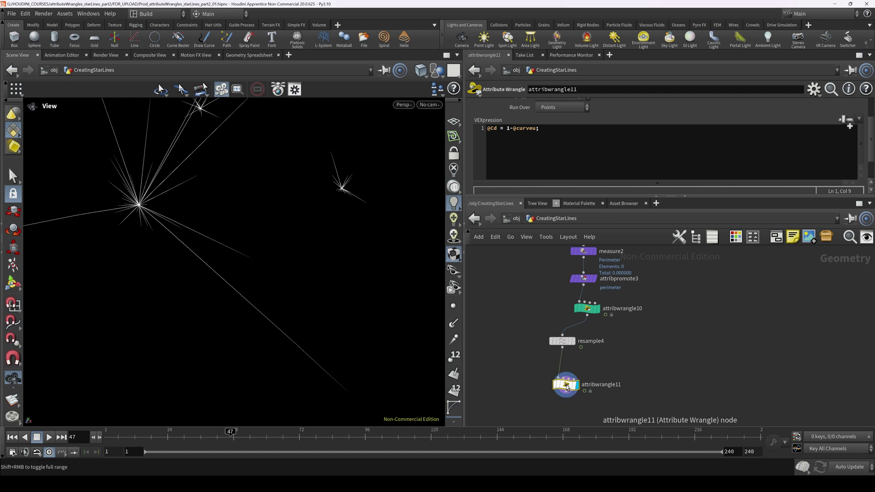
middle_click_drag(609, 350, 617, 304)
right_click_drag(332, 236, 175, 264)
left_click_drag(228, 268, 272, 272)
middle_click_drag(282, 331, 293, 287)
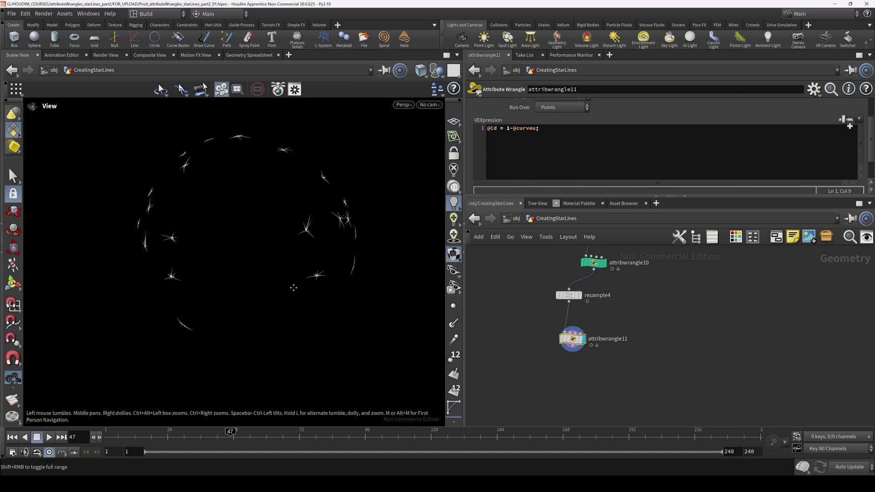
right_click_drag(293, 288, 354, 272)
left_click_drag(353, 272, 336, 245)
middle_click_drag(320, 248, 318, 260)
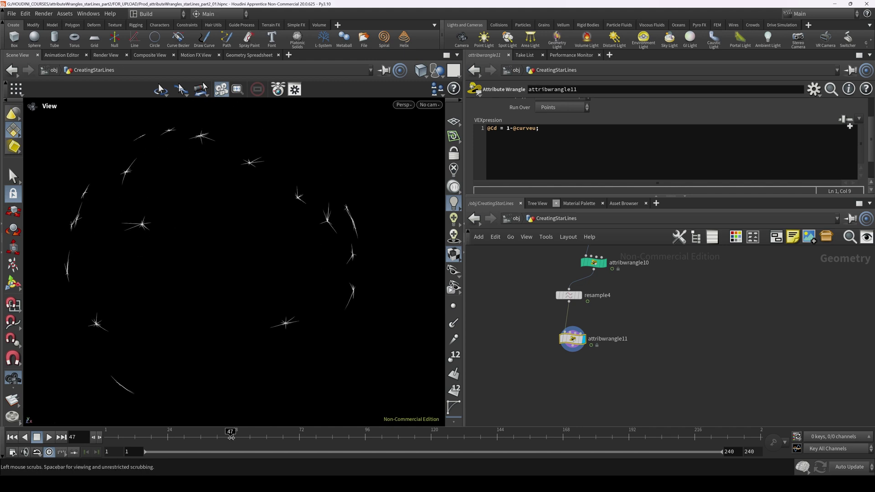
Step: Scrub to frame 168 and inspect the star lines with their points shown and hidden
left_click_drag(231, 438, 563, 441)
left_click_drag(288, 249, 308, 230)
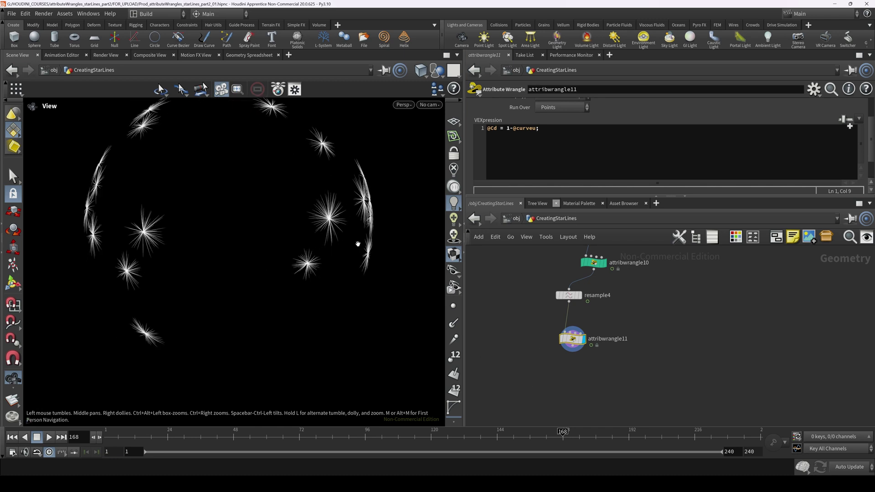
left_click(458, 308)
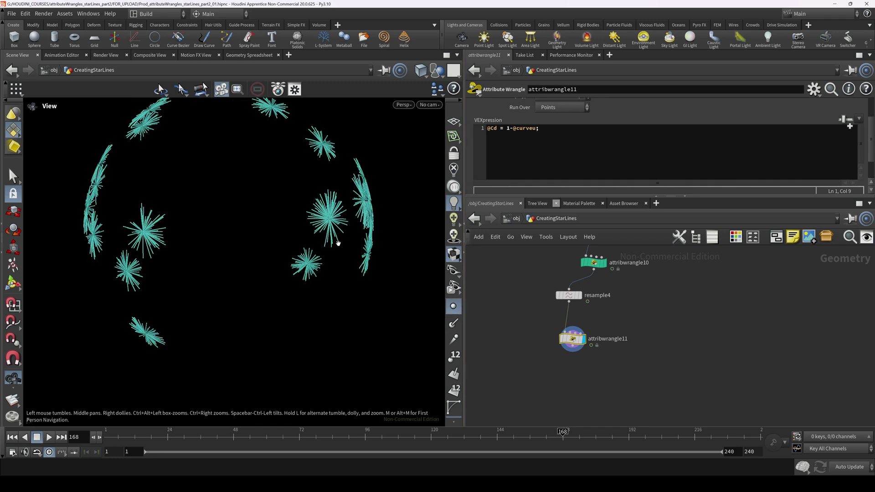
left_click(458, 306)
Step: Append an Attribute VOP after attribwrangle11, display it and open its internal network
key("Tab")
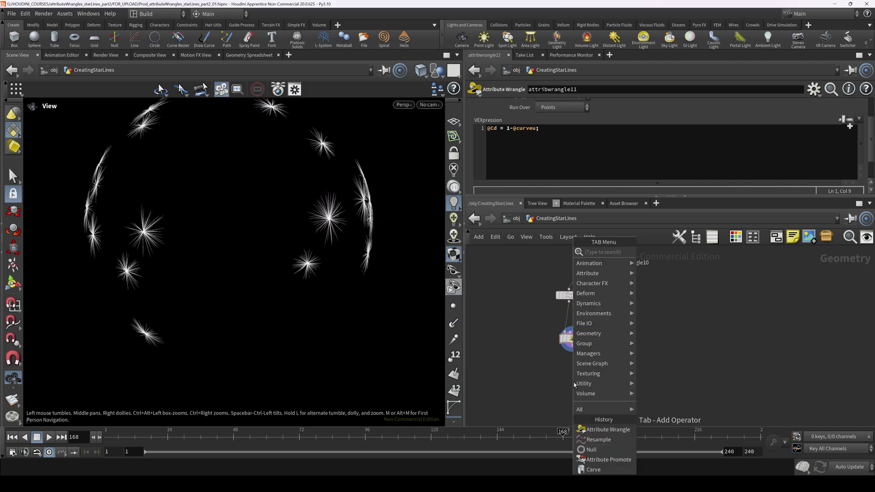
type("vop")
key("Down")
key("Return")
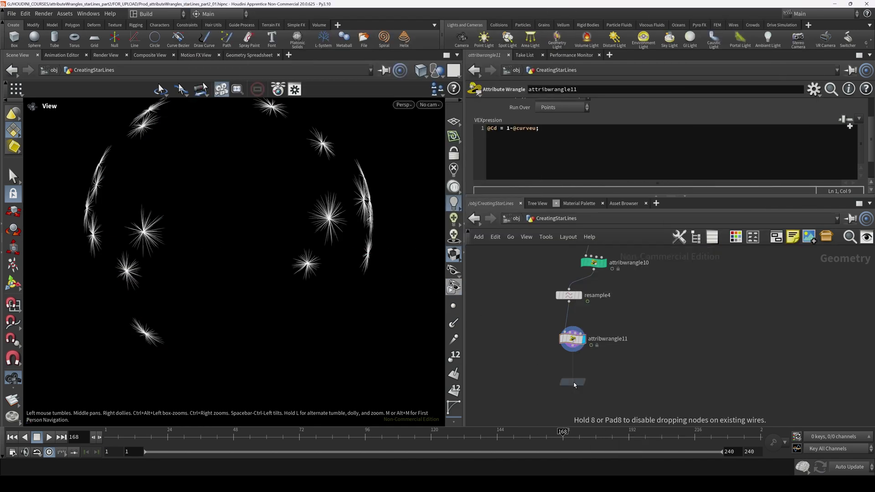
left_click(573, 382)
left_click(573, 346)
left_click(565, 376)
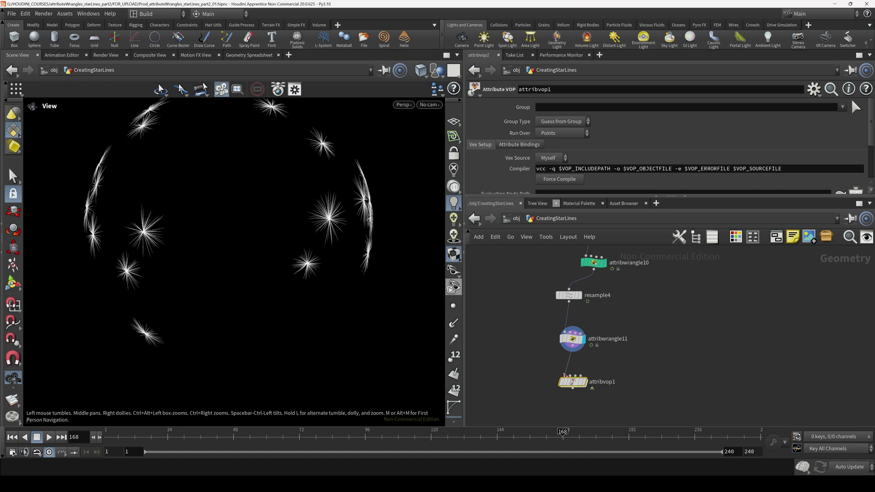
left_click(585, 382)
left_click_drag(570, 384, 570, 375)
double_click(570, 374)
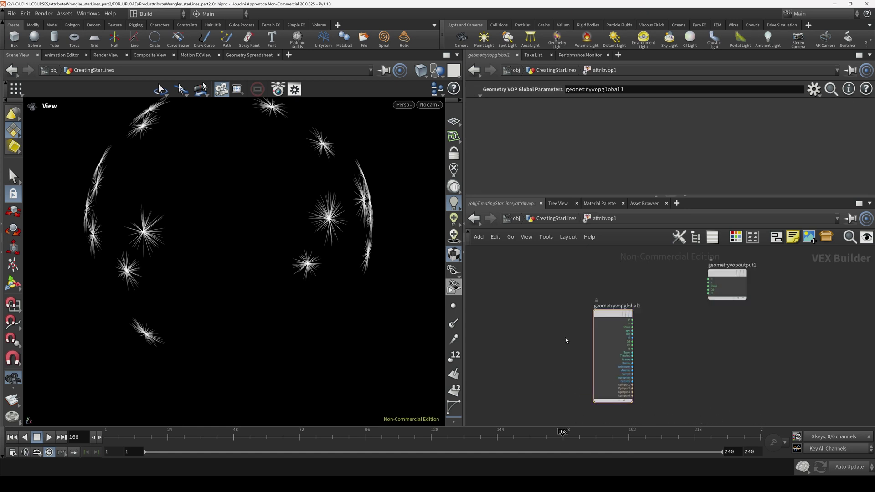
Step: Add a Turbulent Noise node and wire the global P output into its pos input
left_click_drag(614, 314, 553, 305)
scroll(597, 320, "up", 2)
key("Tab")
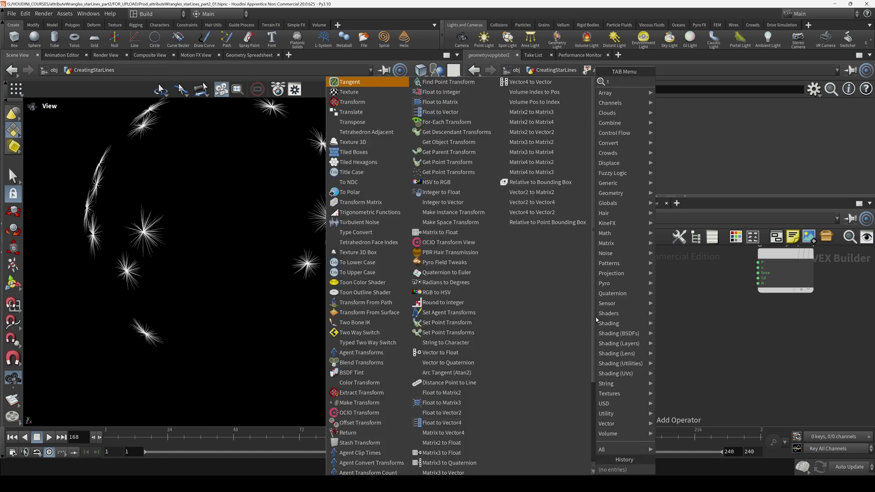
type("turb")
key("Return")
left_click(595, 317)
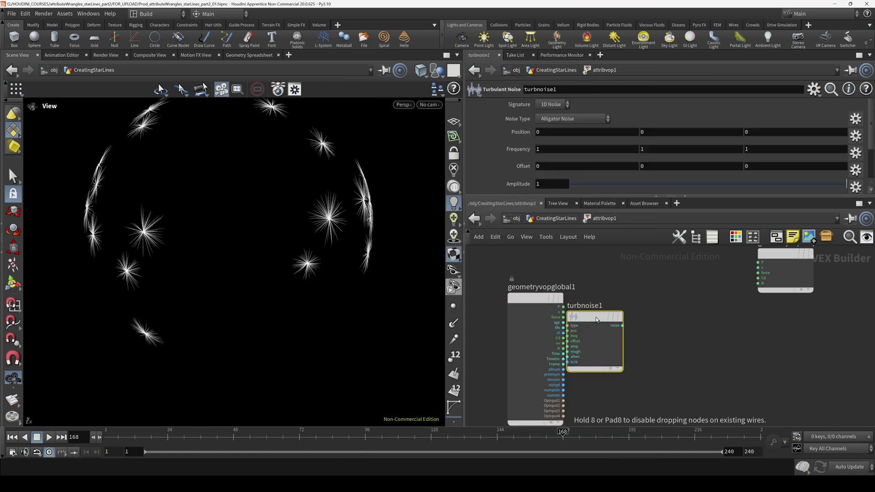
left_click(564, 307)
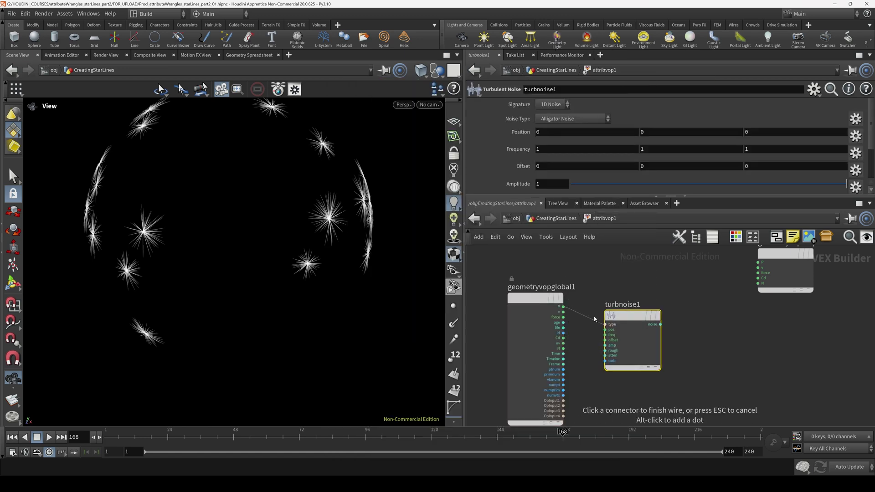
left_click(606, 329)
left_click_drag(624, 318, 617, 337)
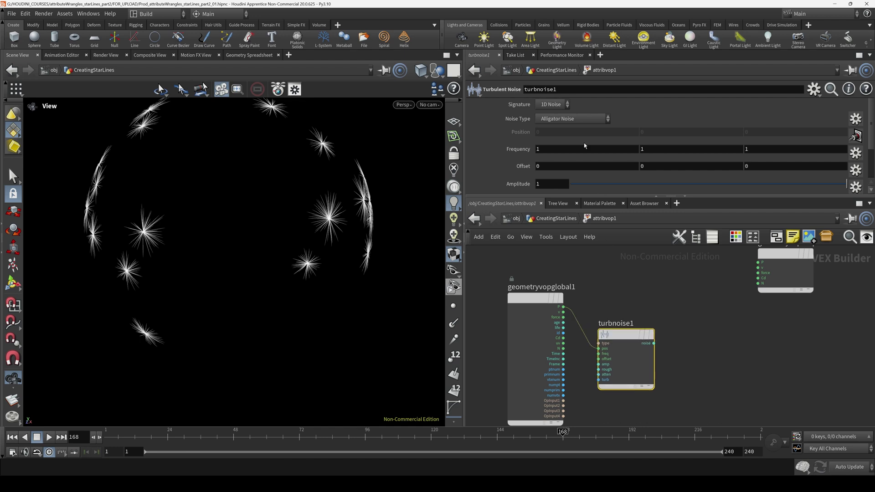
Step: Set the turbulent noise signature to 3D Noise and its type to Zero Centered Perlin Noise
left_click(559, 108)
left_click(557, 116)
left_click(558, 118)
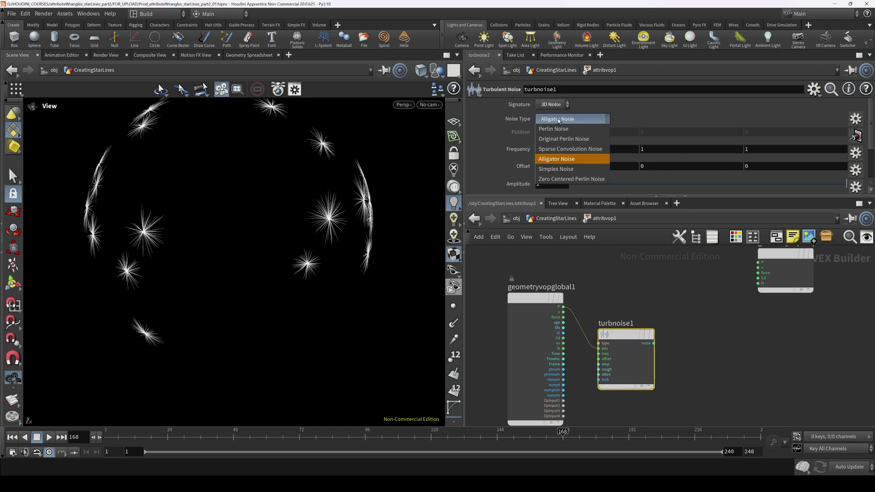
left_click(572, 179)
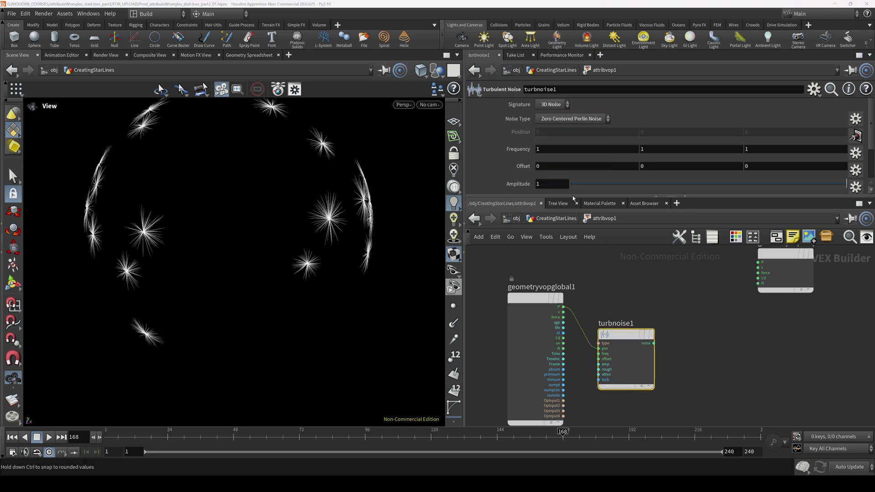
Step: Create an Add node that sums the global P and the noise, and wire its sum into the output P
scroll(628, 284, "down", 3)
key("Tab")
type("add")
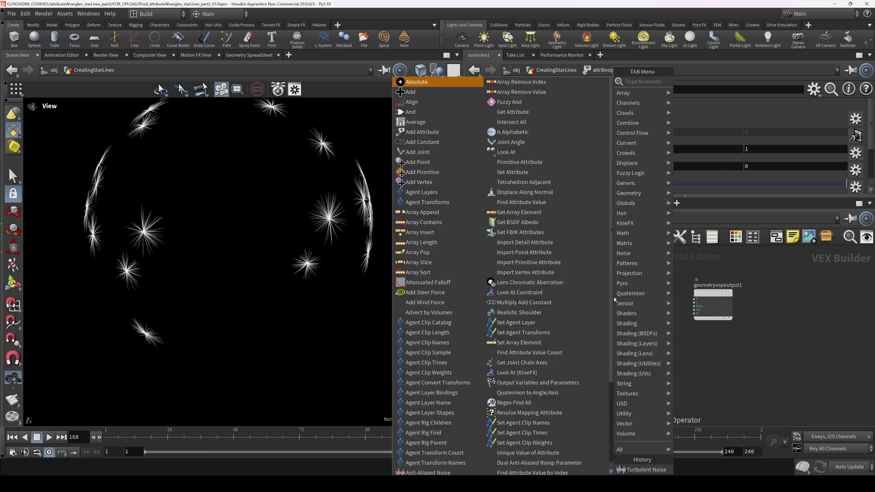
key("Return")
left_click(644, 291)
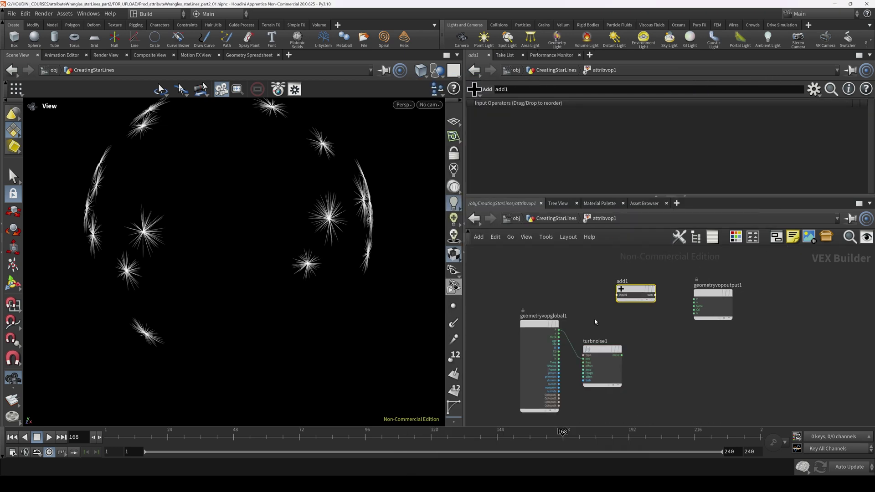
left_click_drag(559, 331, 619, 296)
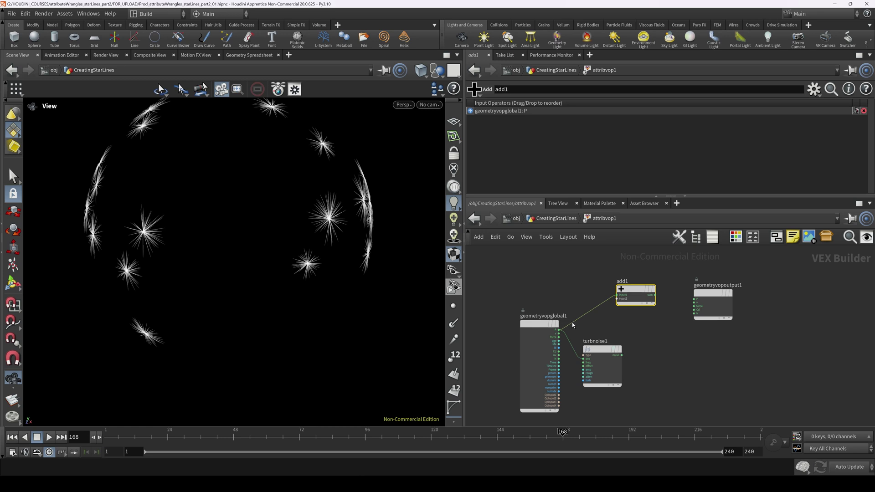
left_click_drag(621, 355, 695, 300)
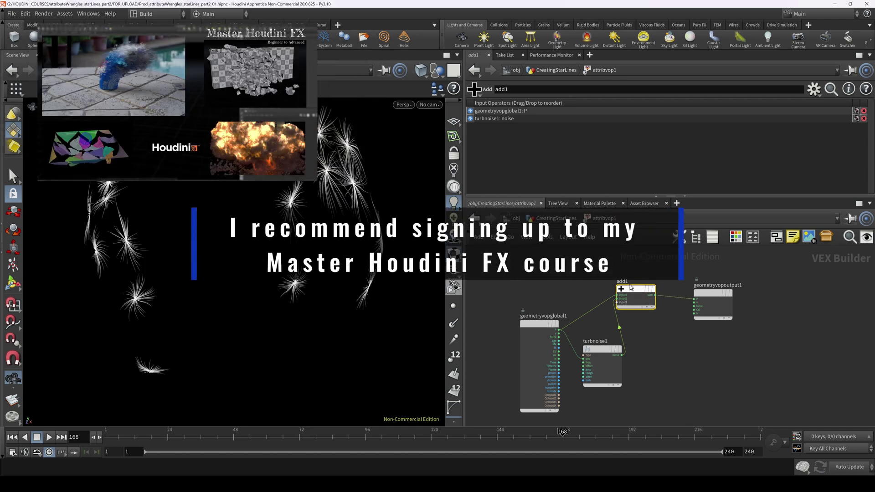
Step: Spread out the global parameters and noise nodes, and set the noise frequency to 13 on all three axes
scroll(292, 247, "down", 3)
mouse_move(292, 247)
left_mouse_down("alt")
mouse_move(278, 244)
mouse_move(289, 241)
left_mouse_up("alt")
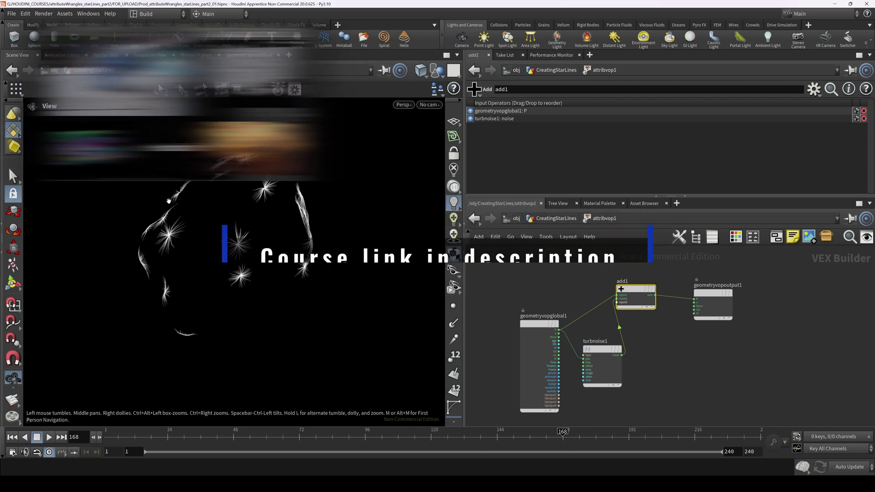
left_click_drag(542, 325, 488, 313)
left_click_drag(604, 358, 575, 353)
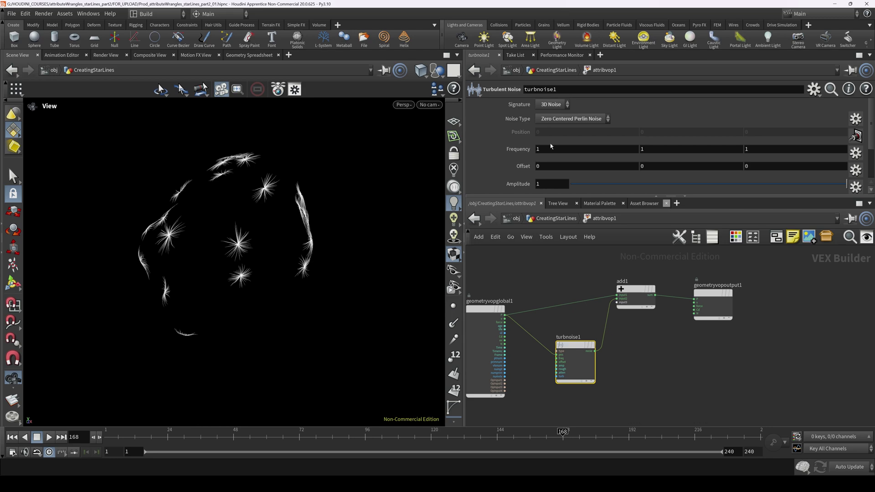
middle_click_drag(519, 149, 573, 136)
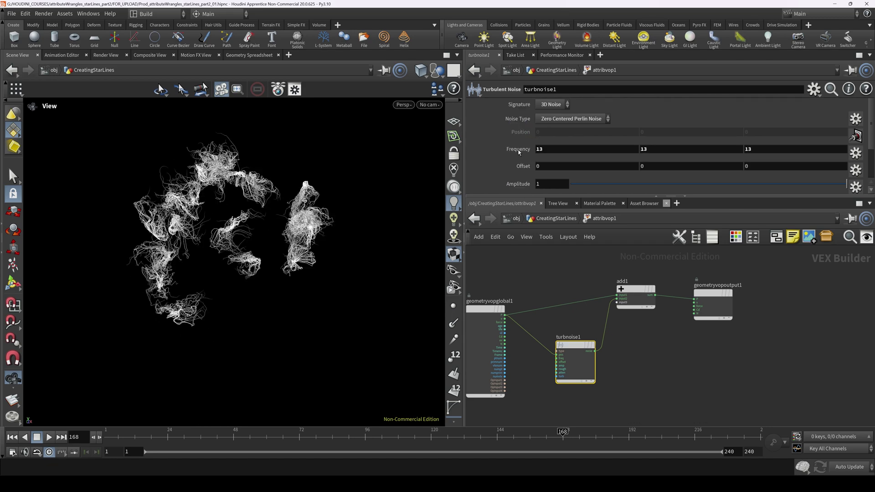
Step: Set turbnoise1's roughness to 0.3894, turbulence to 3 and amplitude to 0.309, and check the bent star lines
scroll(513, 155, "down", 3)
left_click_drag(655, 153, 677, 154)
left_click_drag(709, 183, 646, 186)
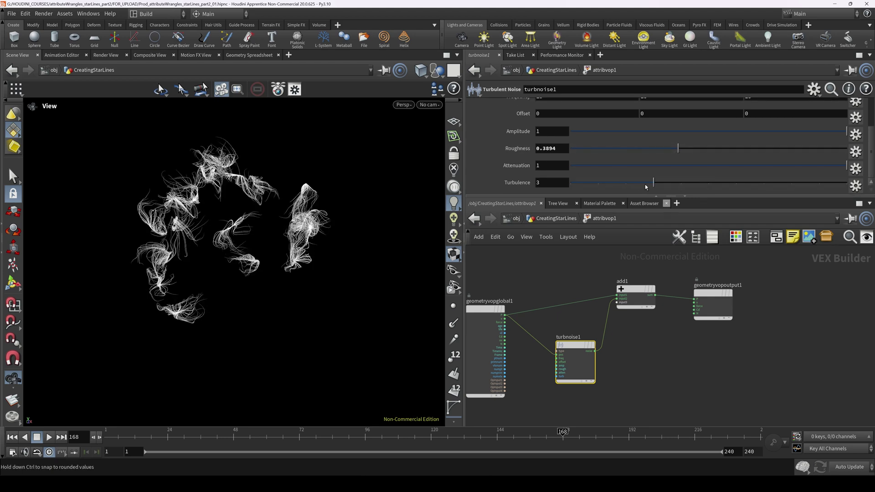
mouse_move(752, 131)
left_mouse_down()
mouse_move(775, 133)
mouse_move(753, 141)
left_mouse_up()
left_click_drag(274, 246, 311, 267)
middle_click_drag(308, 251, 342, 247)
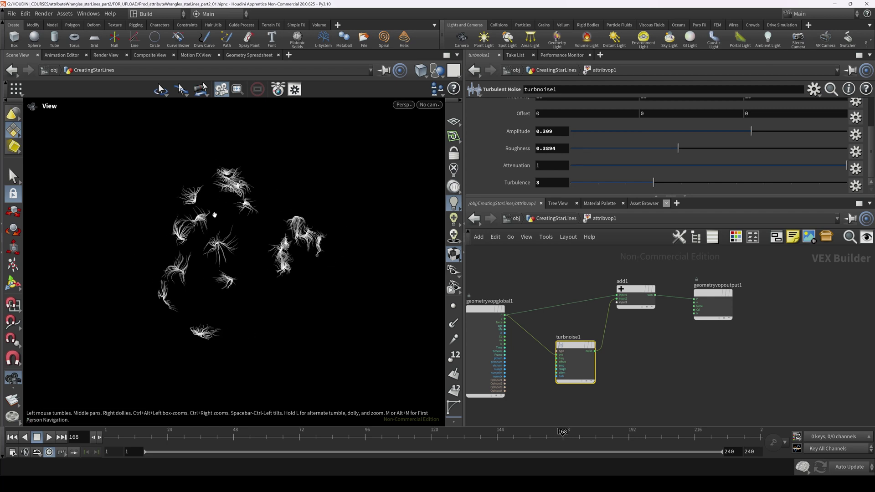
Step: Promote turbnoise1's Offset parameter to the Attribute VOP and return to the CreatingStarLines network
left_click_drag(577, 350, 570, 349)
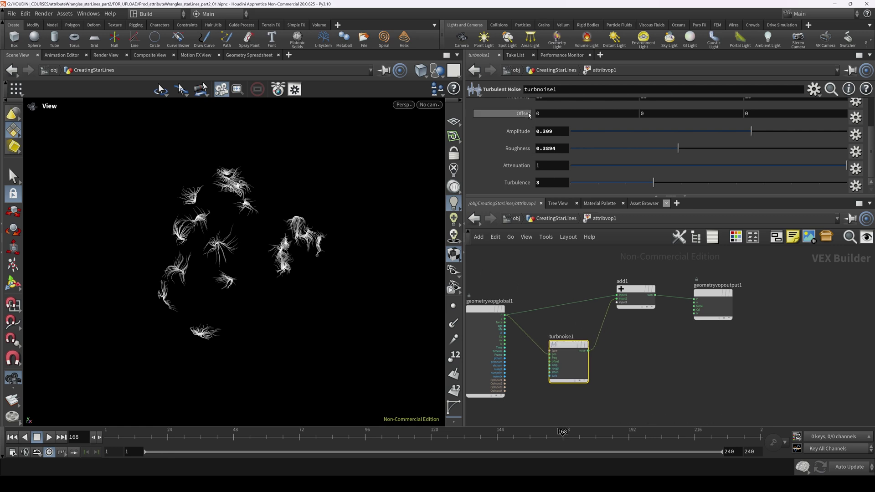
left_click(855, 117)
left_click(849, 123)
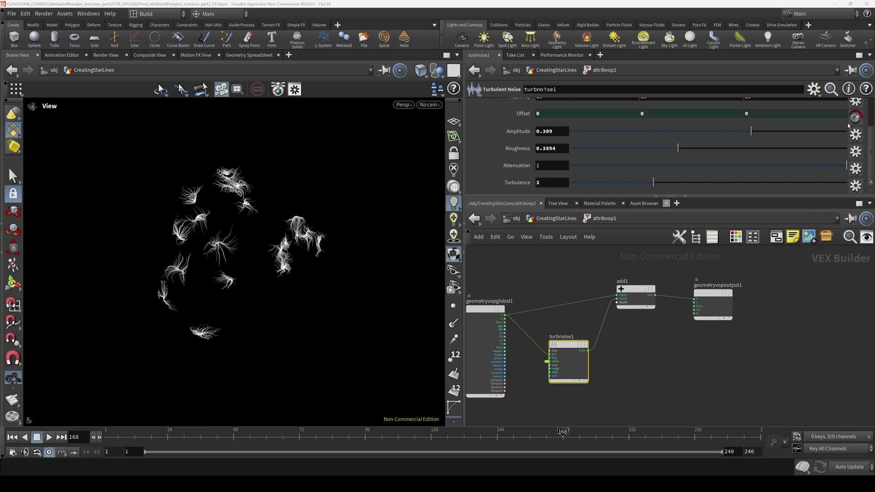
left_click(559, 218)
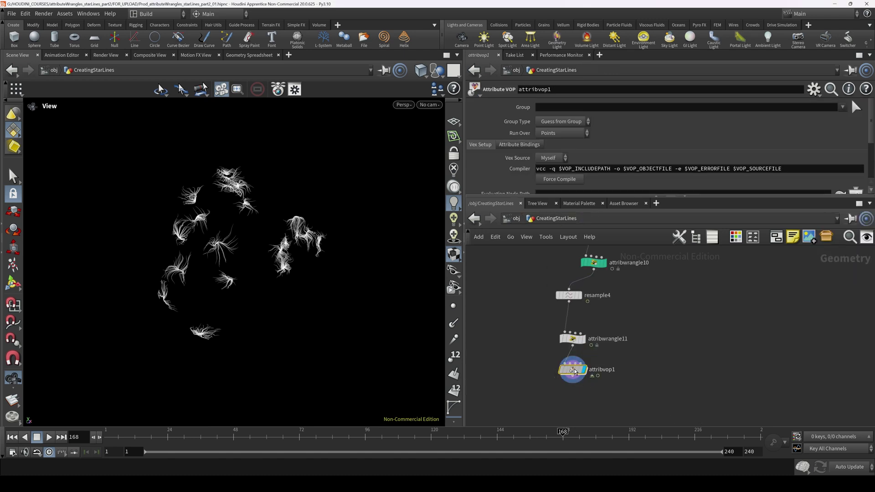
Step: Animate attribvop1's promoted Offset by setting its second component to the expression $F*.05
scroll(637, 176, "down", 5)
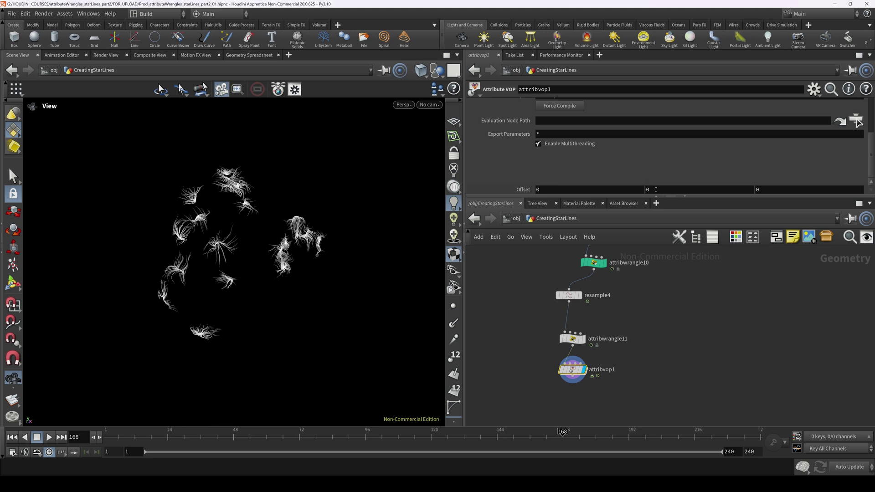
middle_click_drag(656, 189, 683, 176)
double_click(650, 192)
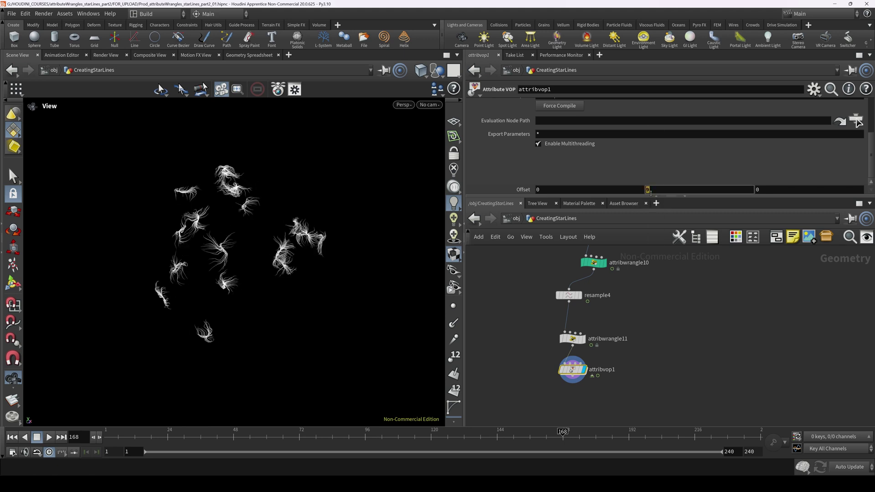
type("$")
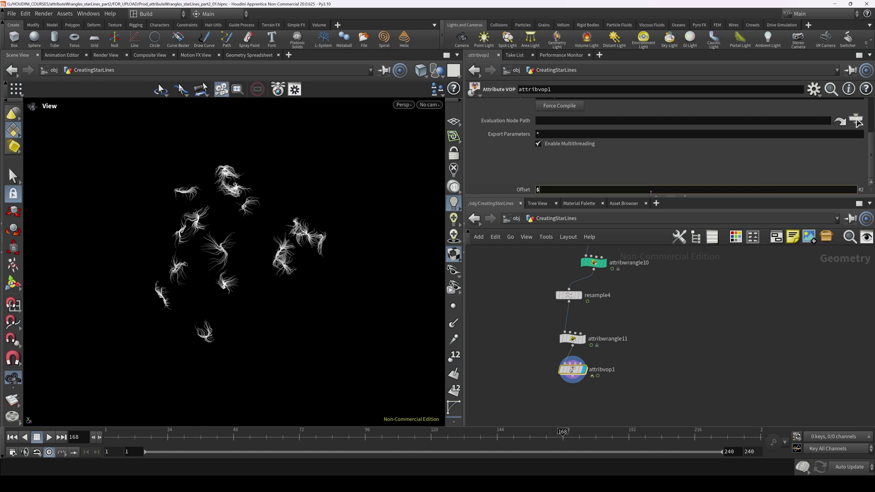
type("F*.")
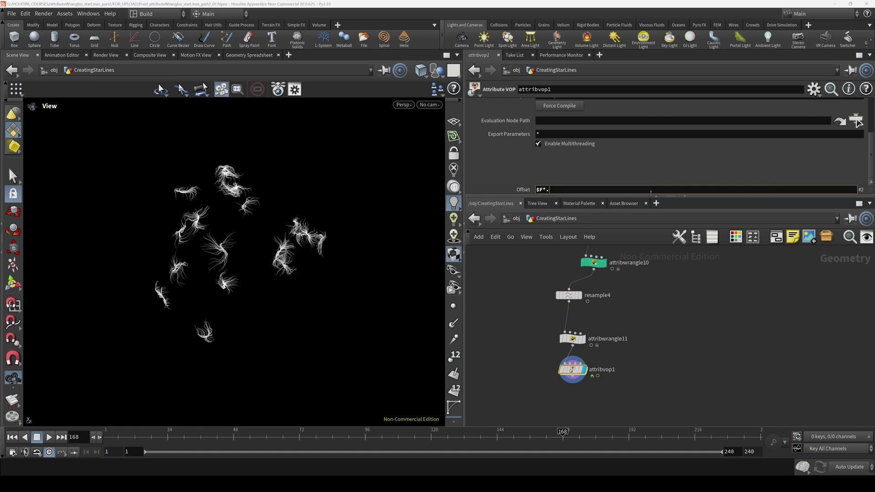
type("05")
key("Return")
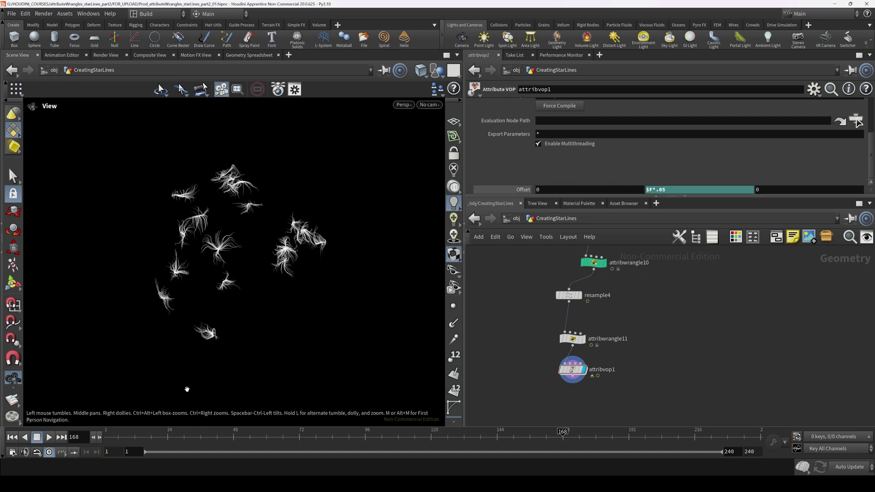
Step: Play the noise animation briefly, and add a Merge node fed by attribvop1
left_click(49, 438)
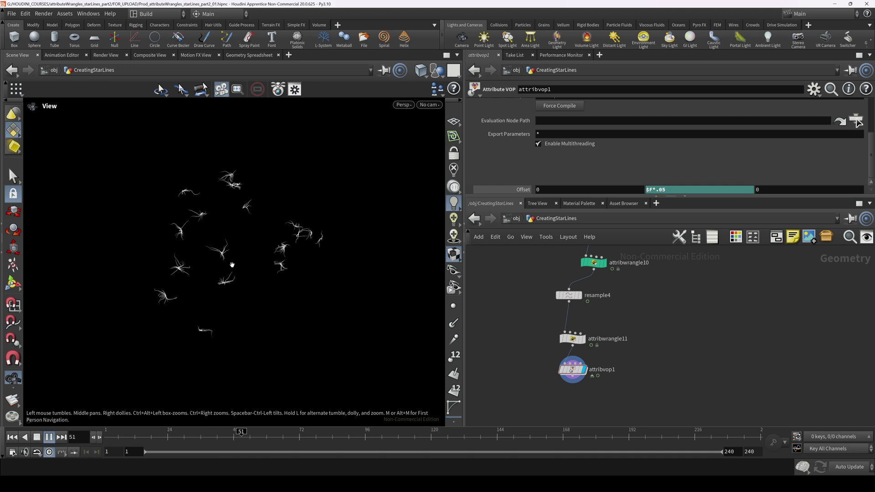
left_click(49, 437)
key("Tab")
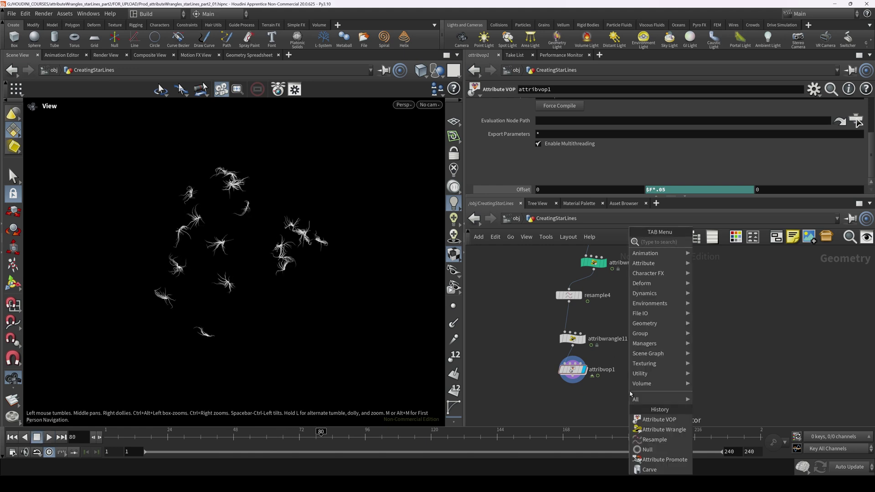
type("mer")
left_click(712, 243)
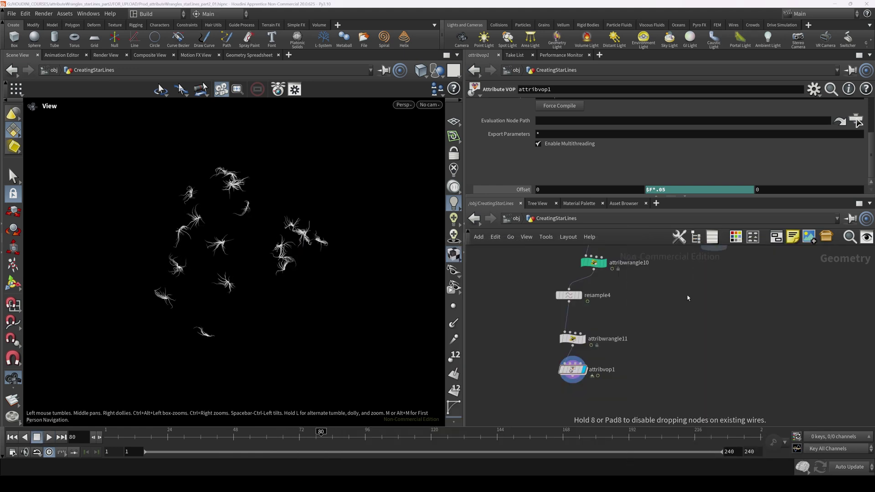
left_click(654, 398)
left_click_drag(573, 384, 654, 391)
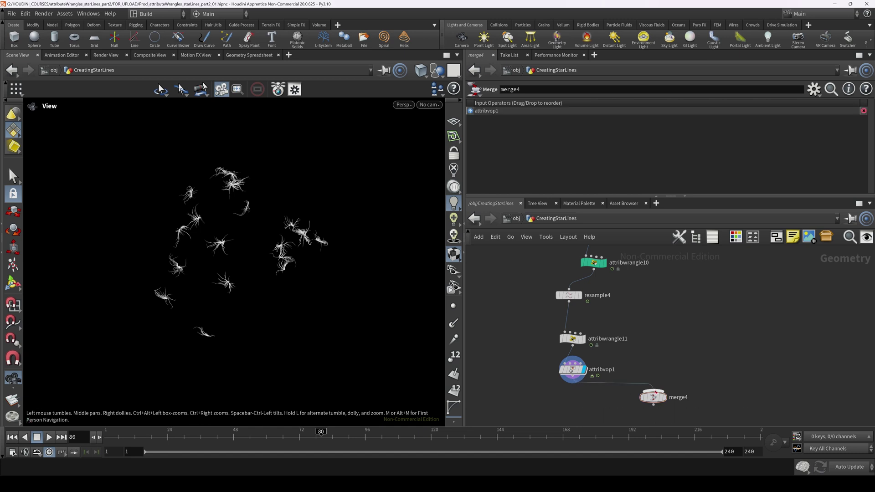
Step: Wire normal1's sphere output into merge4 and display the merged sphere and star lines
scroll(611, 364, "down", 3)
middle_click_drag(610, 292, 615, 370)
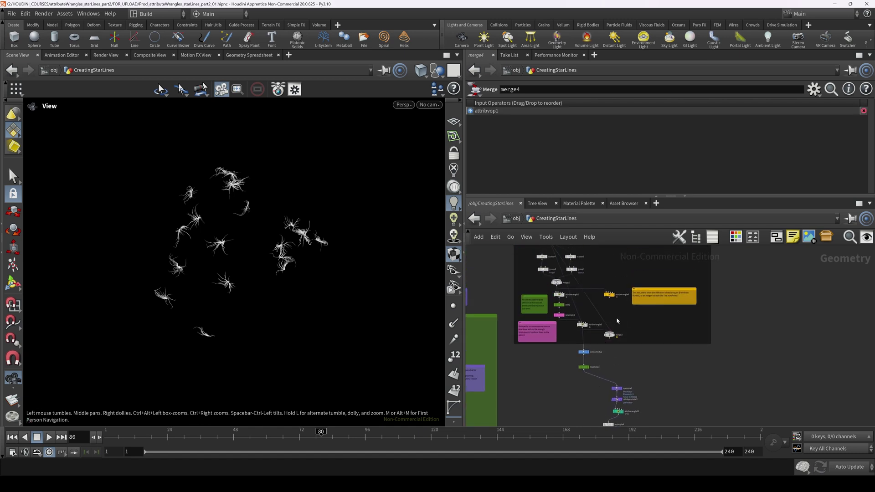
left_click(604, 321)
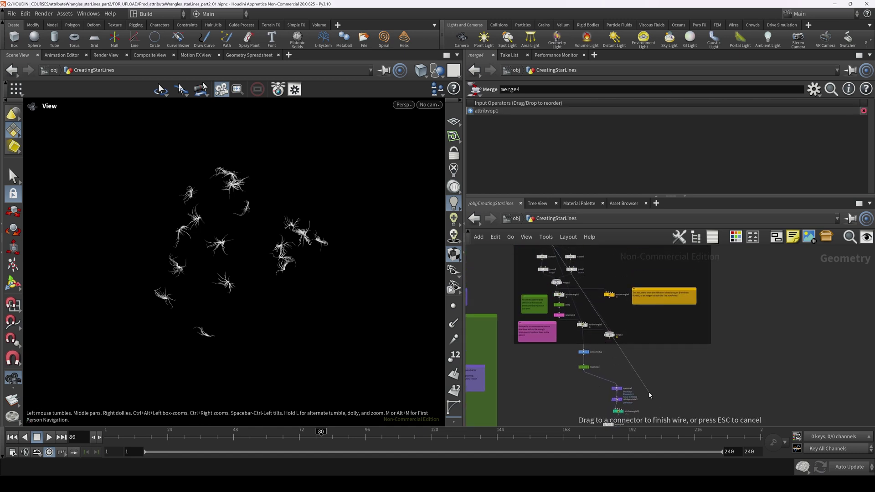
scroll(647, 393, "down", 3)
middle_click_drag(645, 377, 634, 306)
left_click(633, 362)
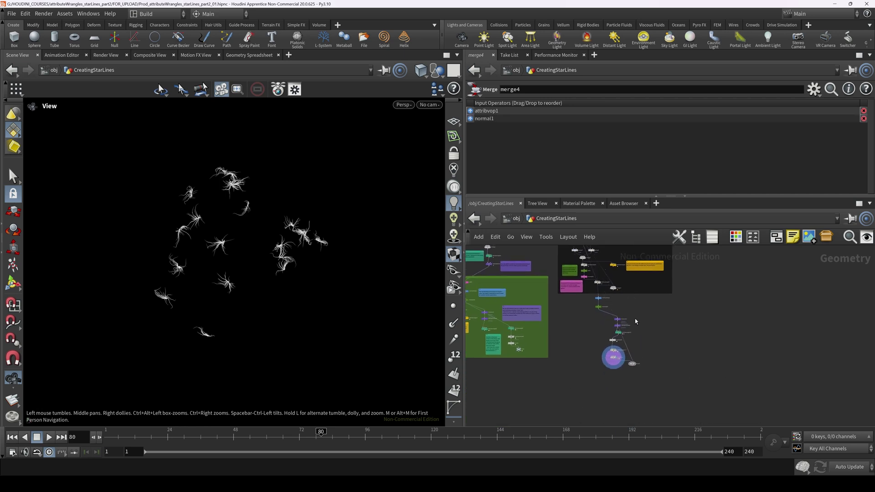
scroll(629, 333, "up", 3)
left_click(647, 400)
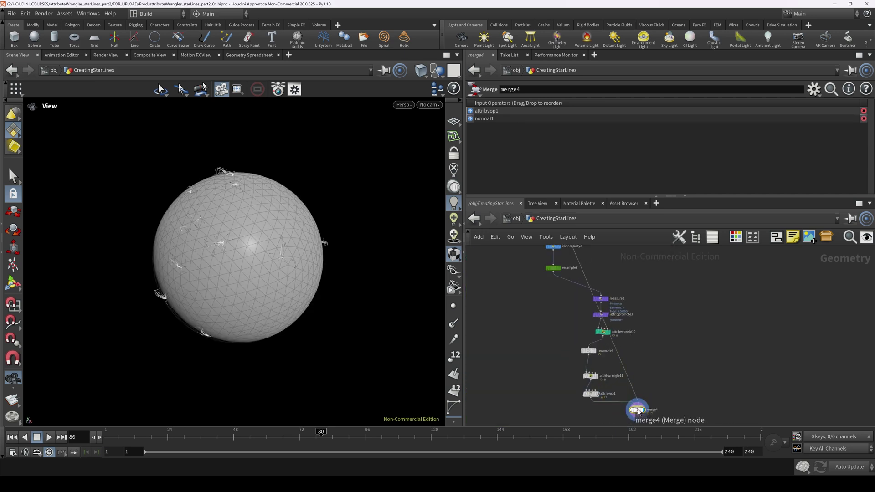
middle_click_drag(626, 271, 625, 340)
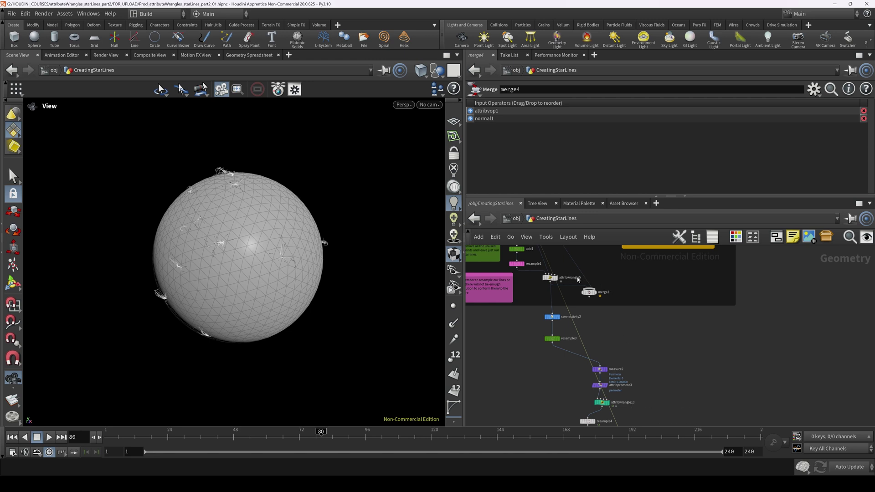
mouse_move(552, 308)
left_mouse_down()
mouse_move(600, 325)
mouse_move(554, 313)
left_mouse_up()
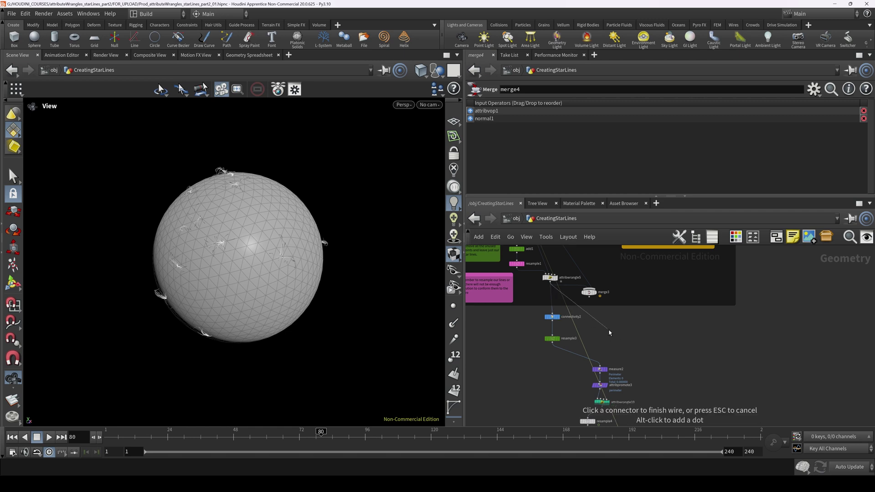
key("Escape")
middle_click_drag(583, 320, 624, 460)
left_click(547, 300)
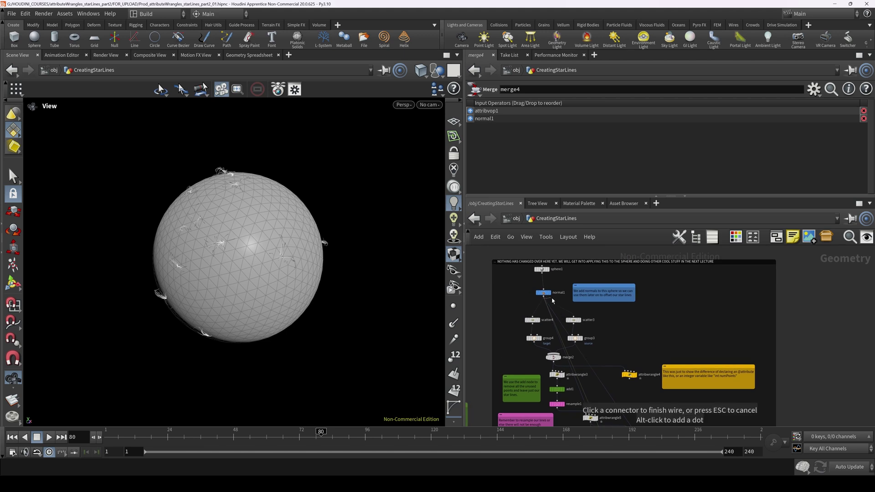
middle_click_drag(656, 415, 613, 247)
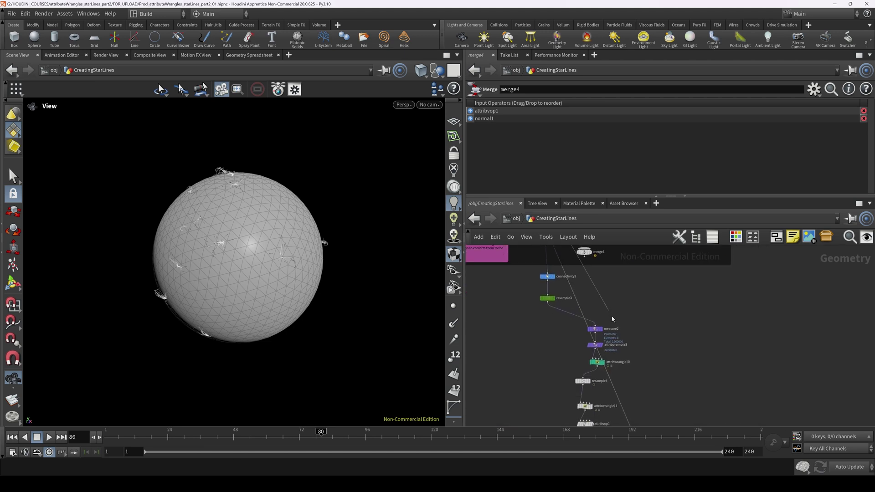
scroll(622, 340, "up", 1)
middle_click_drag(625, 341, 602, 226)
left_click(611, 334)
middle_click_drag(630, 301, 628, 318)
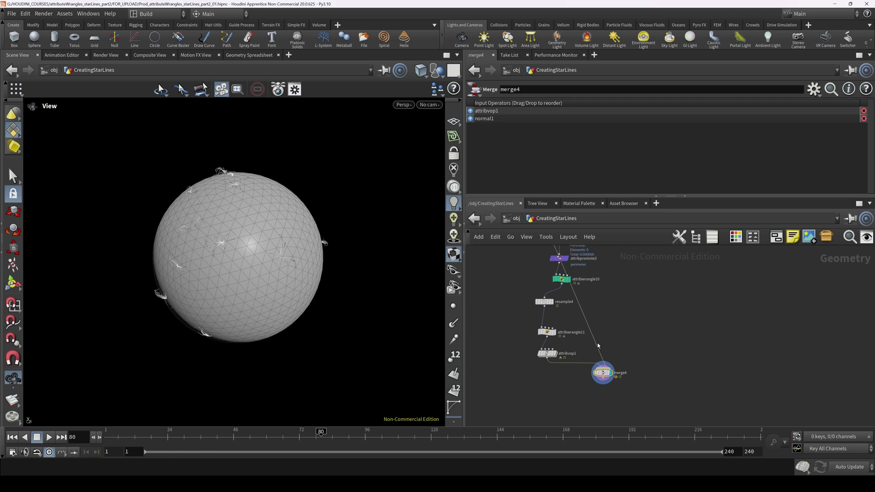
Step: Move merge4 further below attribvop1, and scrub to frame 95 to examine how the star lines sit on the sphere
left_click_drag(598, 346, 617, 391)
key("Escape")
left_click_drag(278, 277, 230, 246)
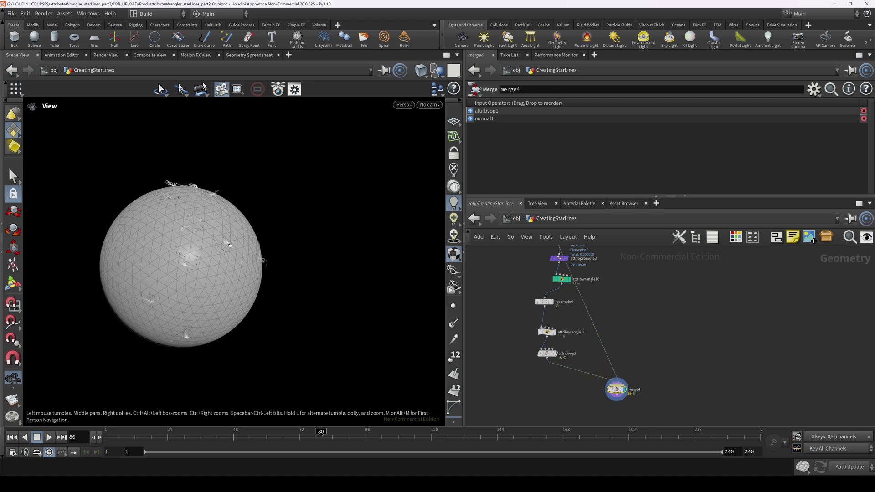
right_click_drag(230, 246, 323, 288)
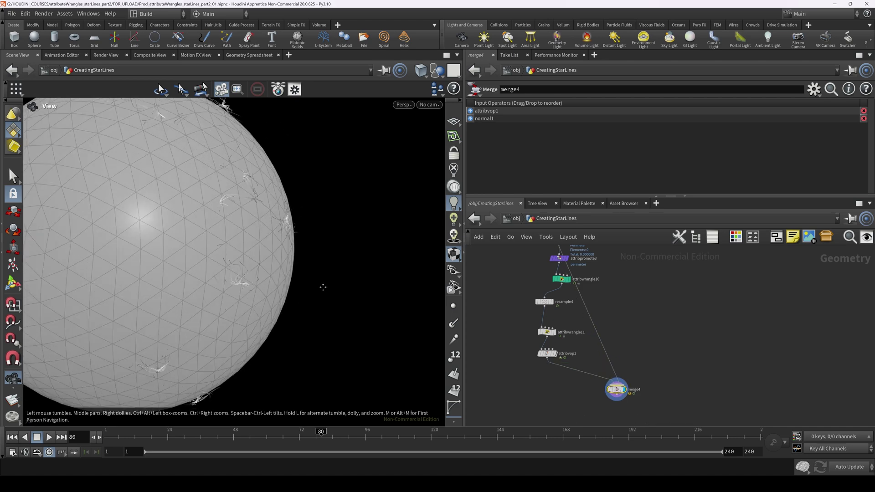
middle_click_drag(323, 287, 412, 289)
right_click_drag(413, 290, 299, 293)
middle_click_drag(299, 293, 325, 320)
left_click_drag(172, 440, 362, 445)
left_click_drag(267, 289, 311, 318)
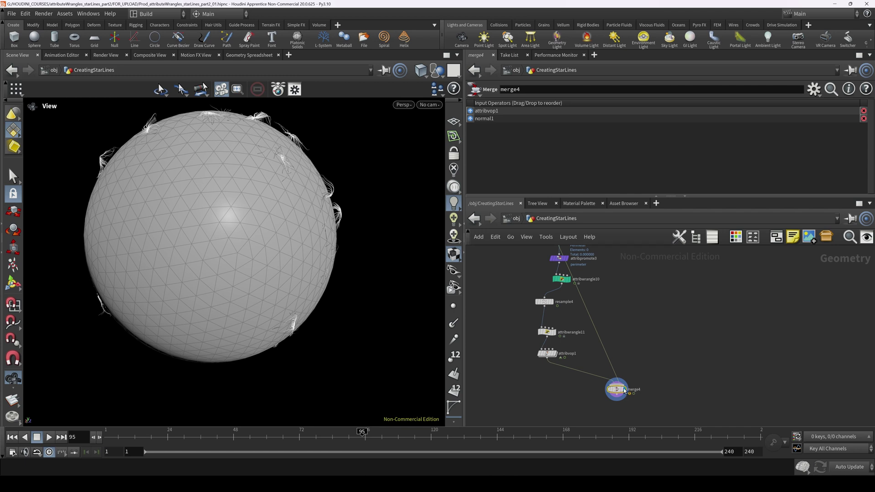
Step: Copy the minpos wrangle attribwrangle5 and paste the duplicate below attribvop1
scroll(684, 401, "down", 5)
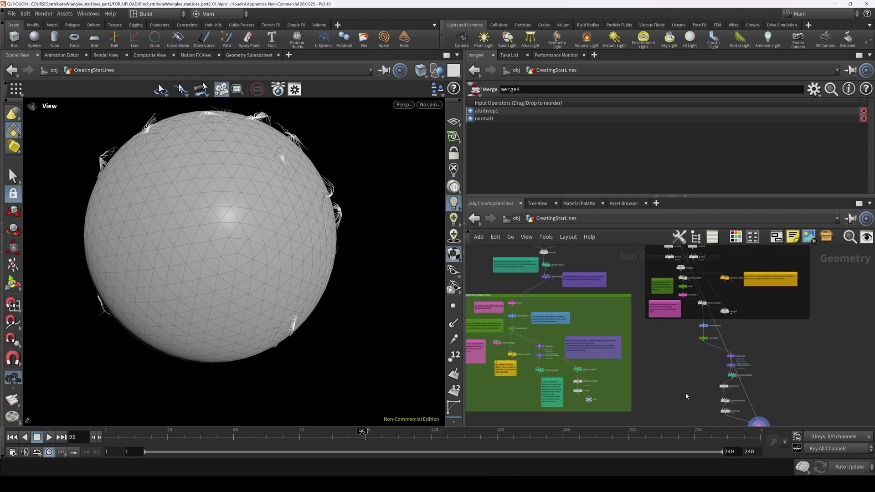
scroll(679, 279, "up", 6)
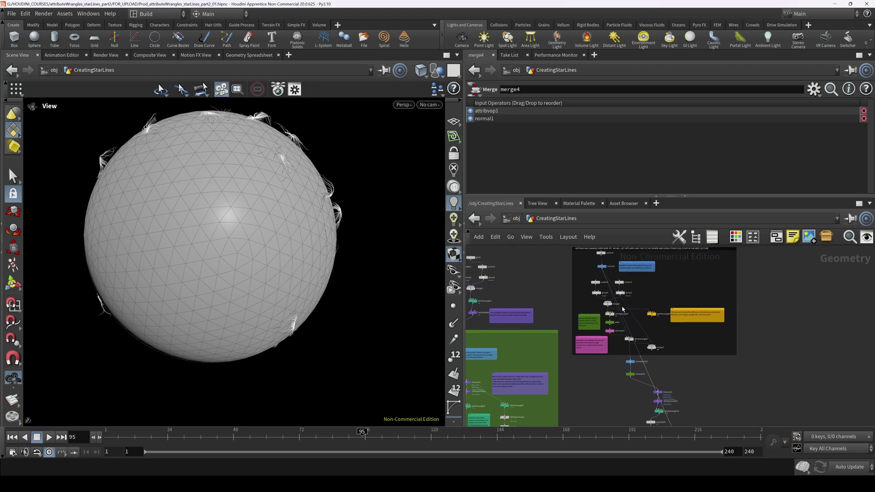
left_click_drag(627, 356, 619, 352)
key("ctrl+c")
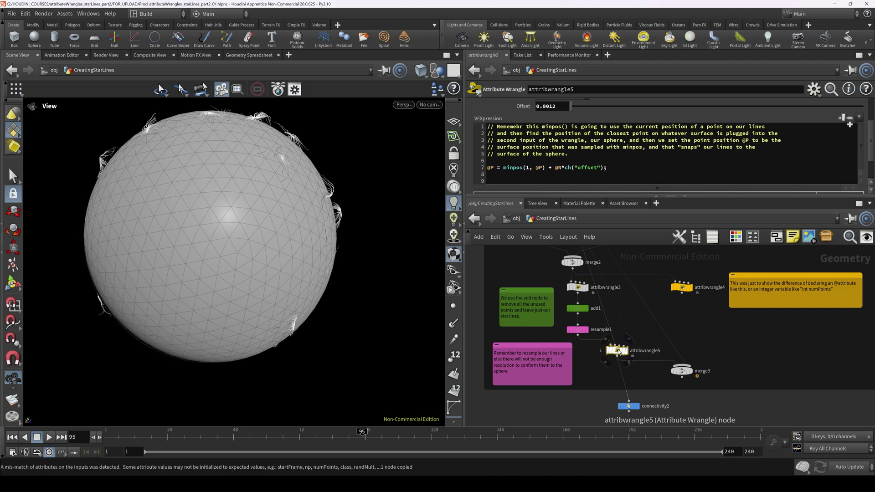
scroll(619, 353, "down", 6)
scroll(627, 372, "up", 4)
middle_click_drag(631, 408, 625, 300)
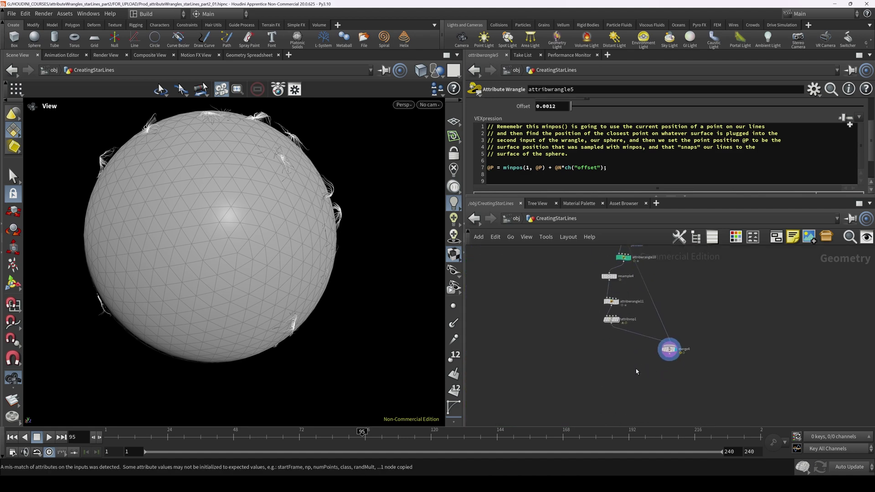
key("ctrl+v")
scroll(608, 337, "up", 3)
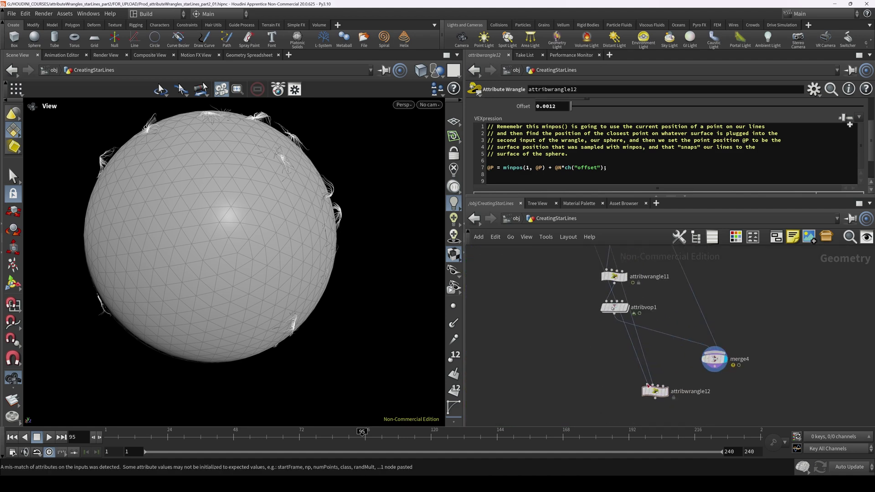
Step: Feed attribvop1 into the pasted wrangle's first input, and display attribvop1 and the wrangle in turn to compare them
left_click(647, 385)
left_click(614, 319)
left_click(624, 309)
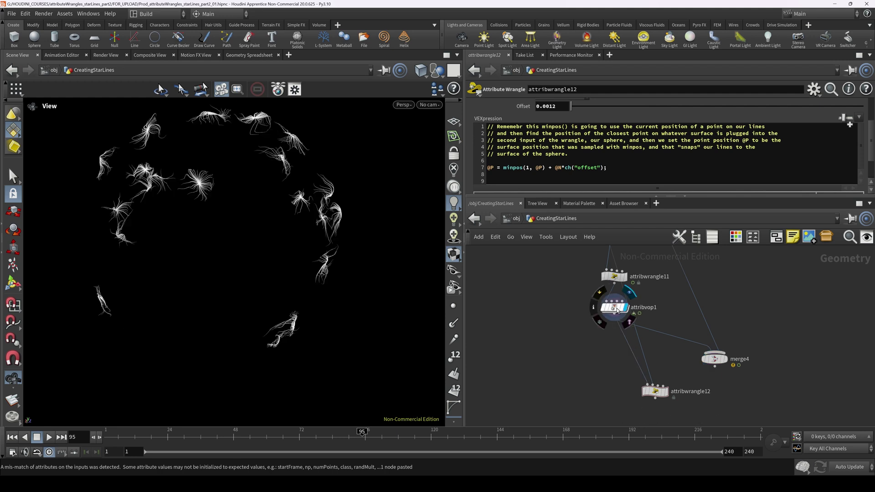
left_click(647, 386)
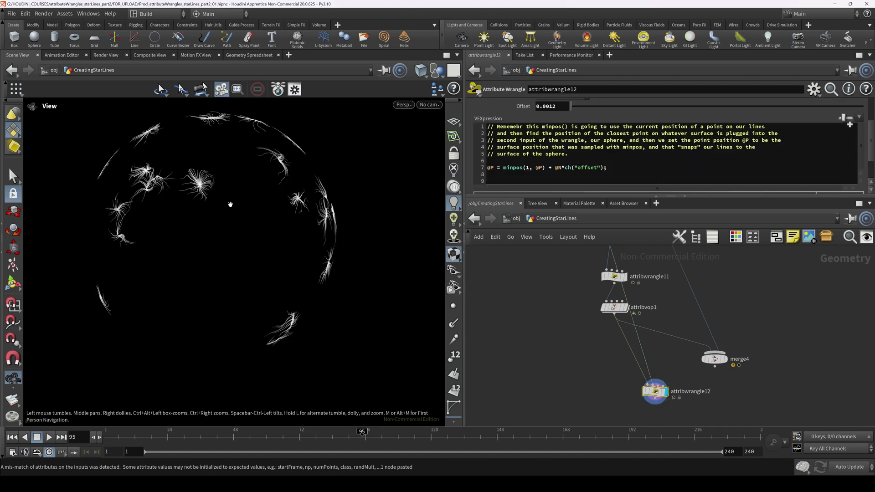
Step: Toggle attribwrangle12's bypass repeatedly to compare the star lines with and without surface snapping, and inspect them from another angle
left_click(644, 393)
left_click(644, 393)
left_click(644, 393)
left_click(644, 393)
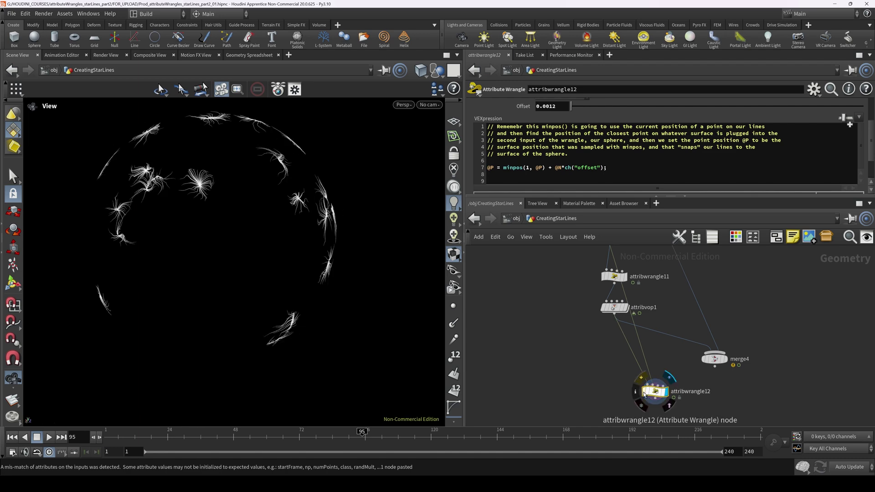
left_click(644, 393)
left_click(644, 393)
left_click_drag(328, 240, 242, 260)
Step: Insert attribwrangle12 between attribvop1 and merge4, tidy the nodes, and display merge4
middle_click_drag(663, 368, 625, 348)
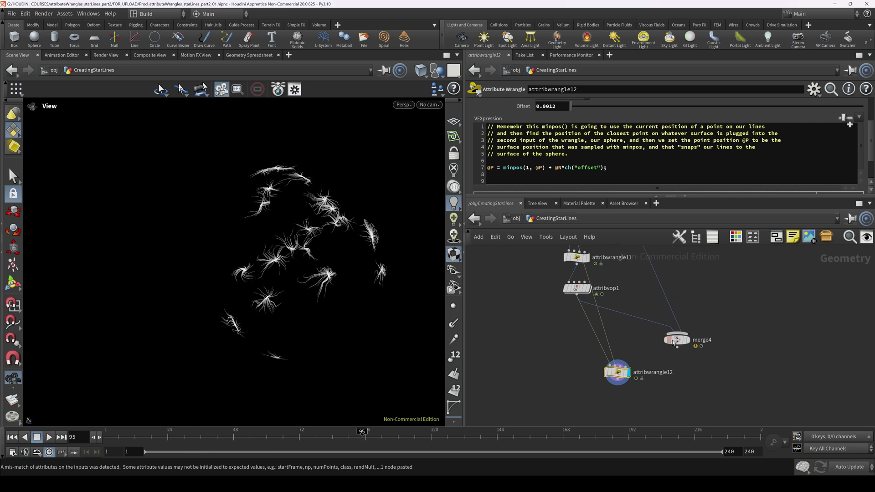
left_click_drag(671, 340, 688, 382)
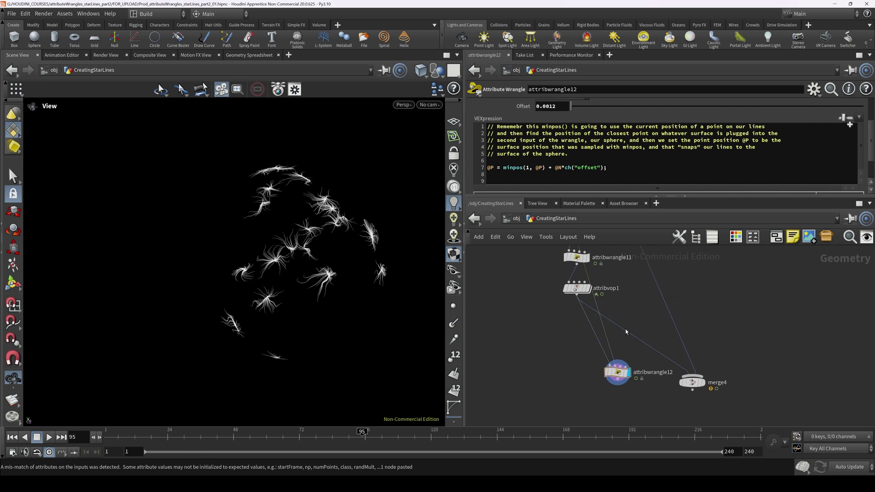
left_click_drag(618, 371, 603, 345)
left_click_drag(701, 384, 664, 373)
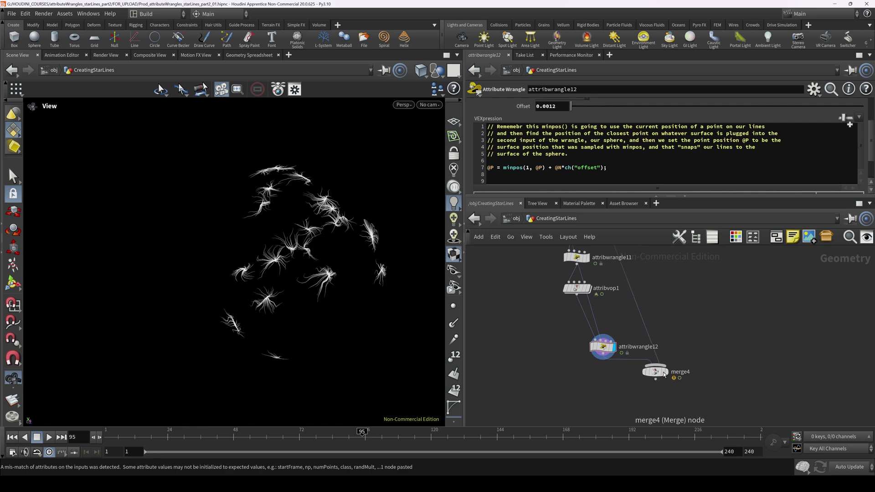
left_click(665, 372)
left_click(655, 372)
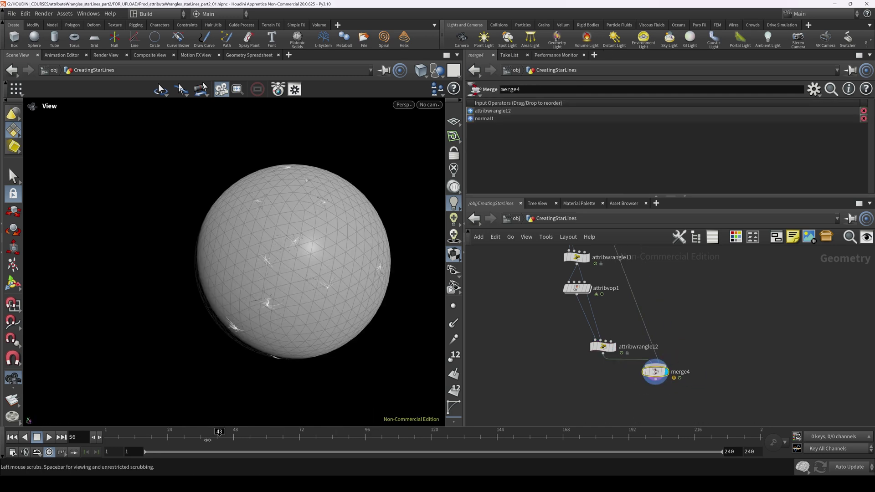
Step: Play and scrub the animation while examining the snapped star lines around the sphere from several angles and distances
left_click(49, 437)
left_click_drag(234, 326, 255, 318)
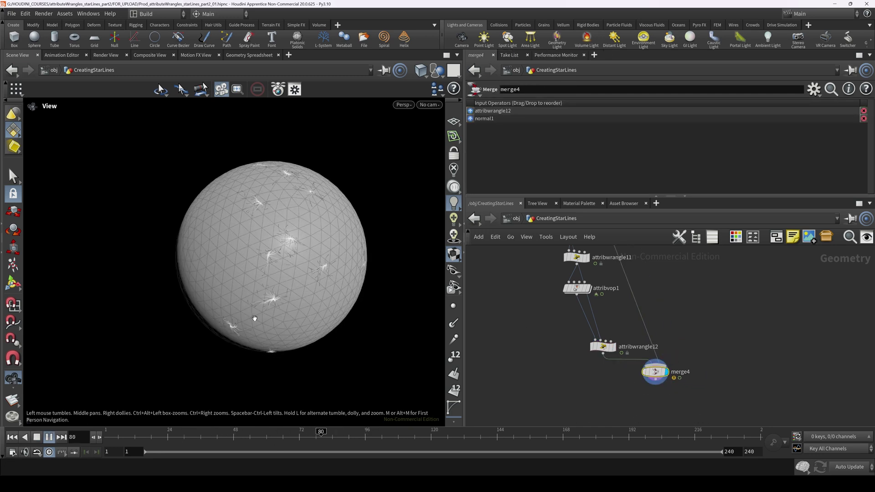
right_click_drag(255, 318, 311, 305)
left_click_drag(282, 301, 367, 278)
right_click_drag(289, 289, 216, 291)
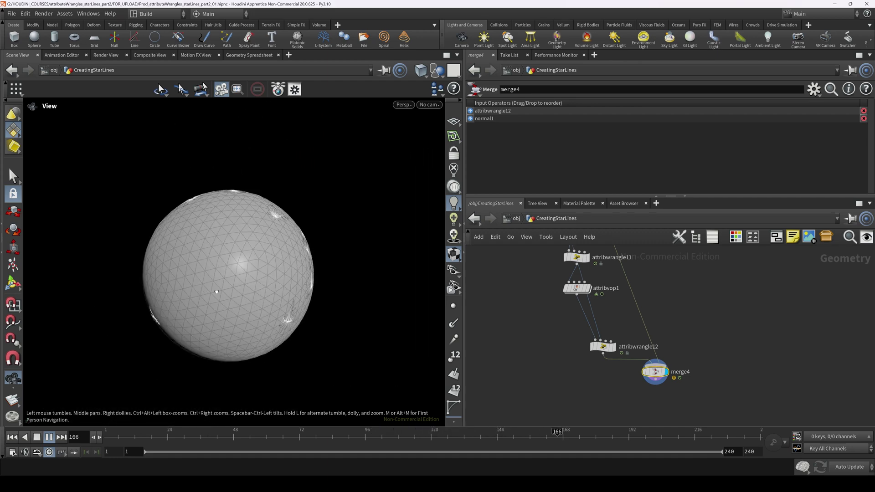
left_click_drag(217, 292, 139, 288)
right_click_drag(139, 287, 267, 287)
left_click_drag(267, 287, 288, 302)
left_click(50, 438)
left_click_drag(561, 438, 107, 438)
left_click_drag(344, 436, 478, 437)
Step: Add a PolyWire node to the network and place it below merge4
middle_click_drag(656, 412, 622, 374)
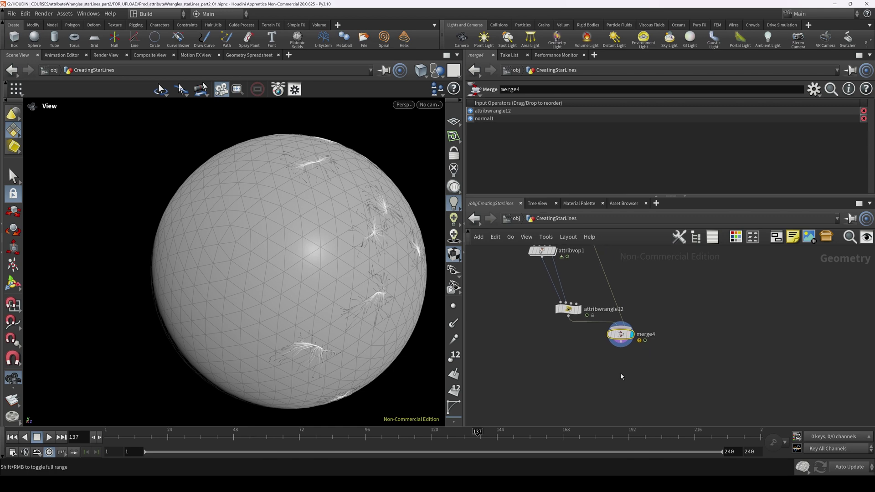
key("Tab")
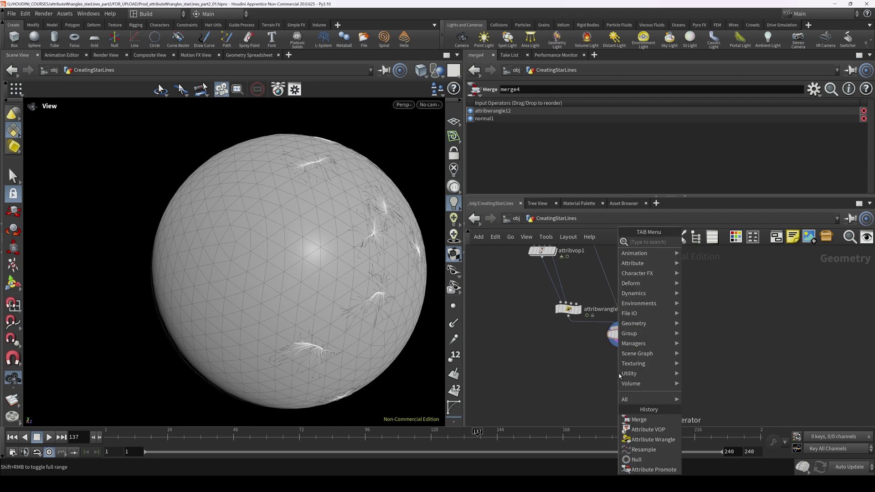
type("polyw")
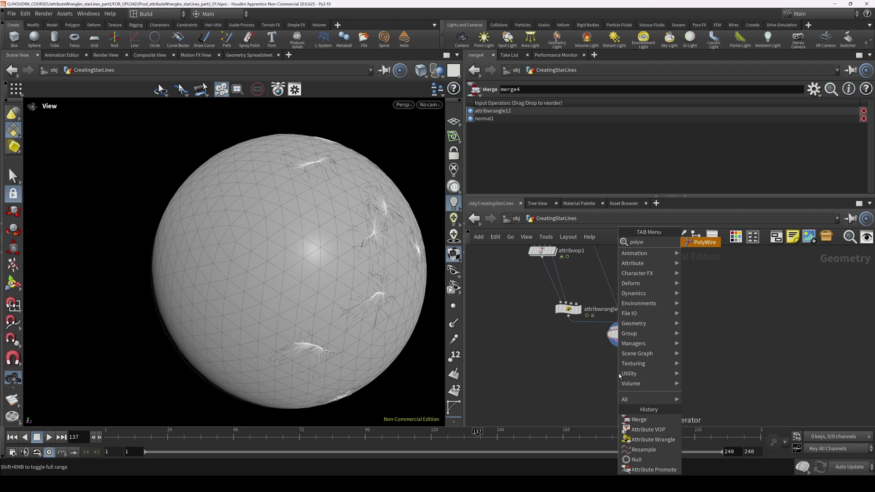
key("Return")
left_click(619, 374)
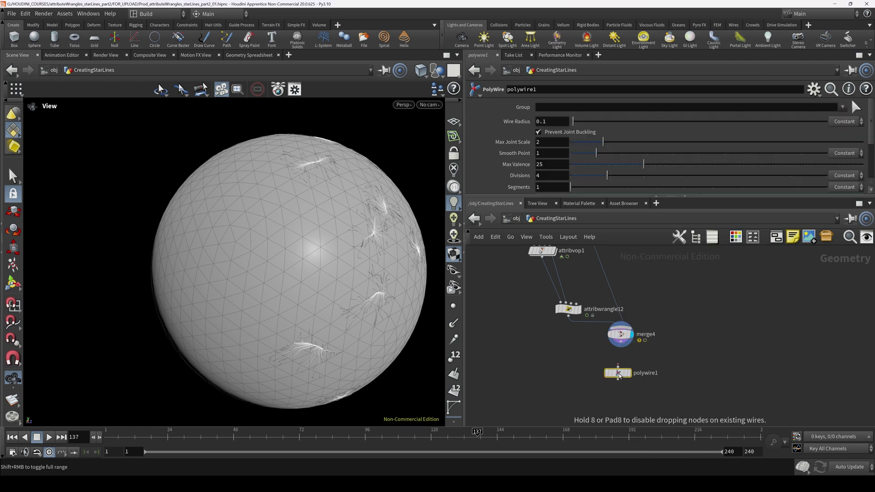
left_click_drag(619, 375, 598, 372)
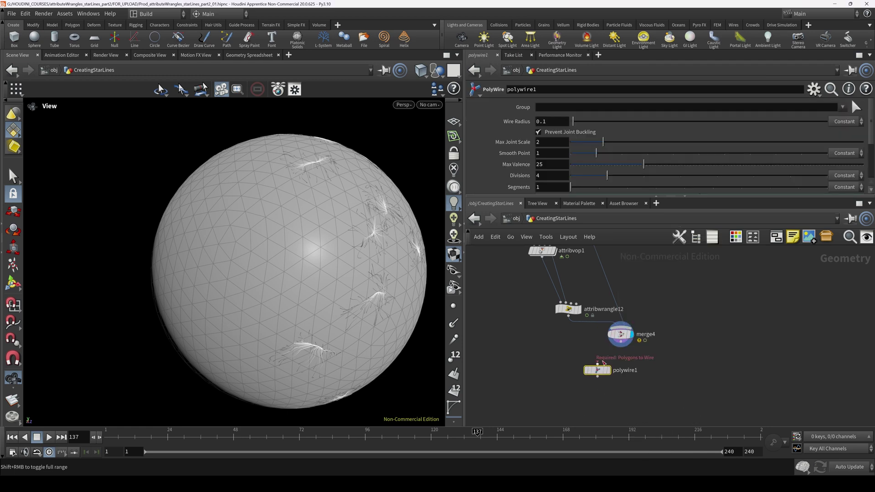
Step: Move merge4 aside, feed attribwrangle12's output into polywire1, and display the PolyWire result
left_click(629, 334)
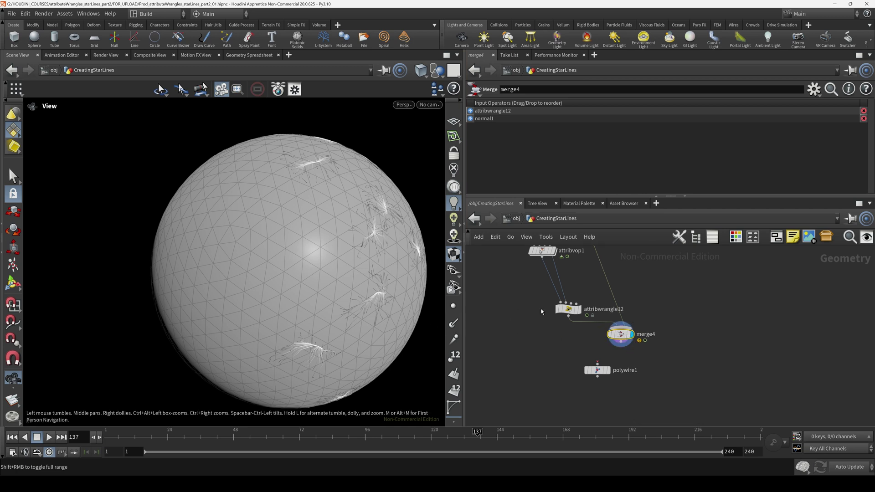
left_click_drag(621, 337, 672, 341)
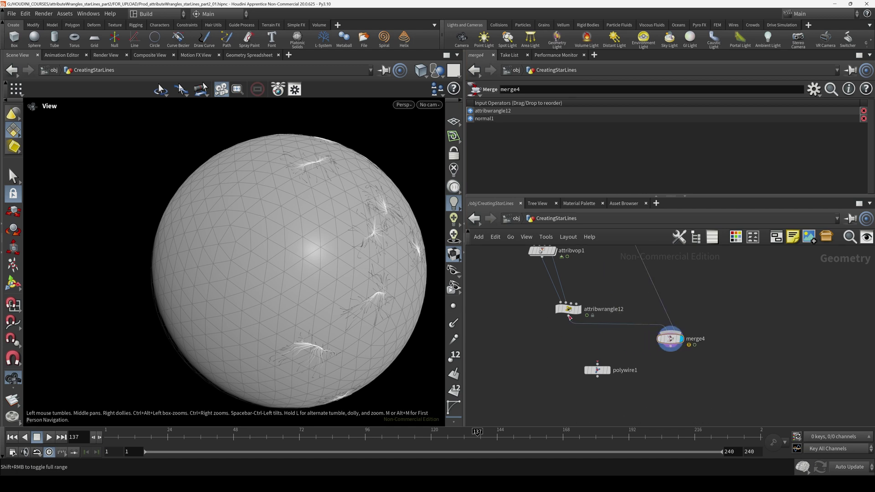
left_click(569, 316)
left_click(598, 363)
left_click_drag(599, 371, 576, 354)
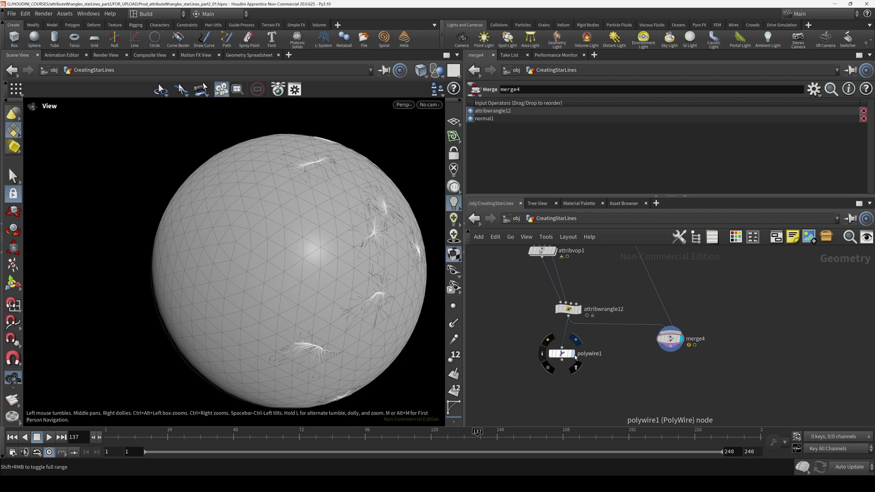
key("r")
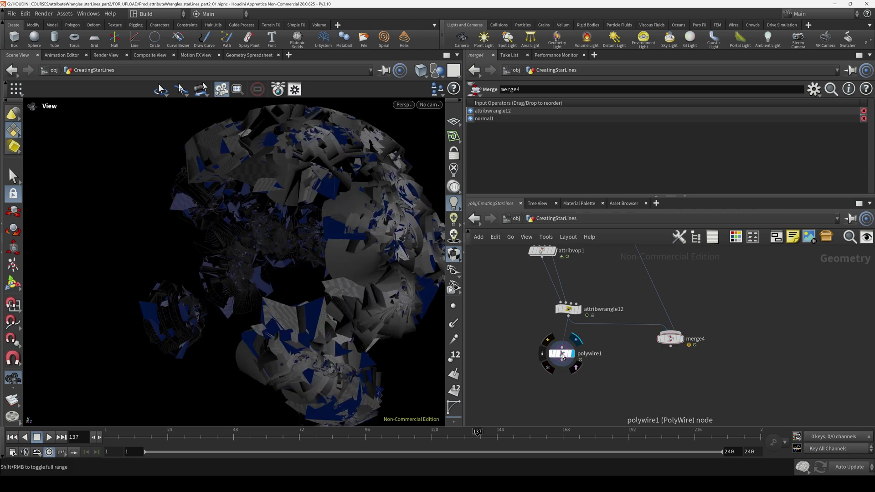
left_click(562, 354)
left_click_drag(307, 268, 318, 287)
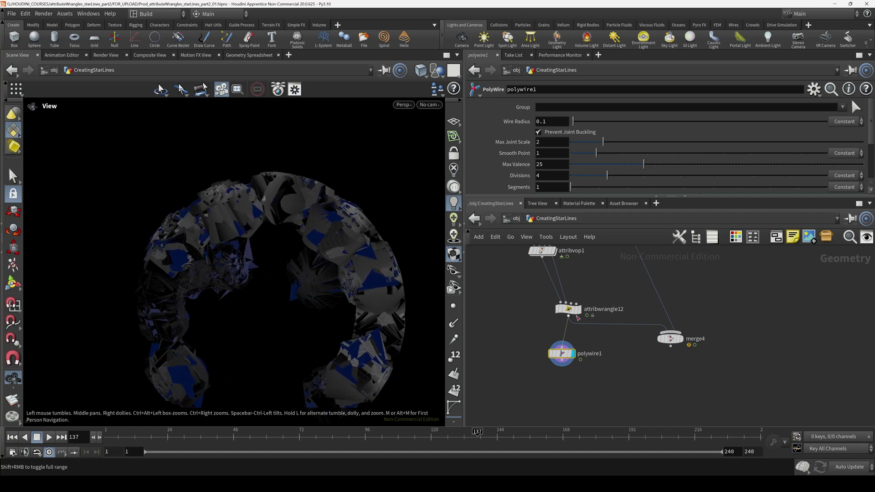
Step: Display attribwrangle12 and examine the unthickened star lines up close
left_click(580, 311)
left_click(569, 310)
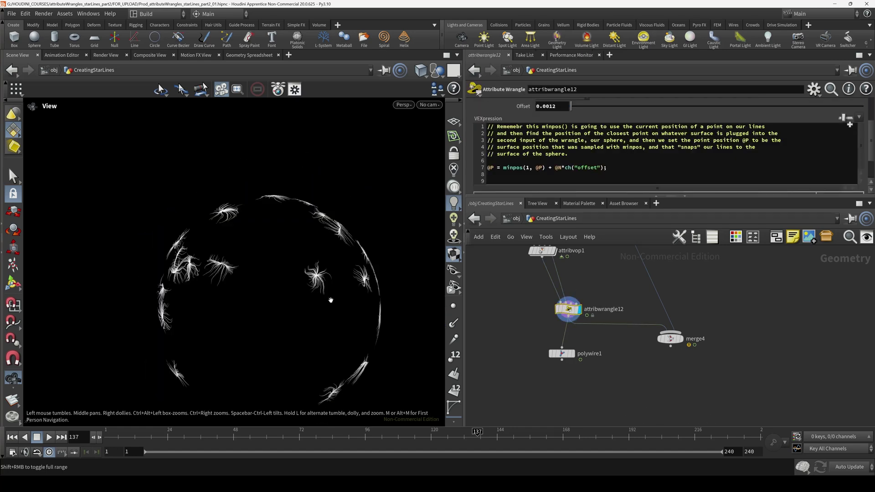
right_click_drag(283, 301, 414, 275)
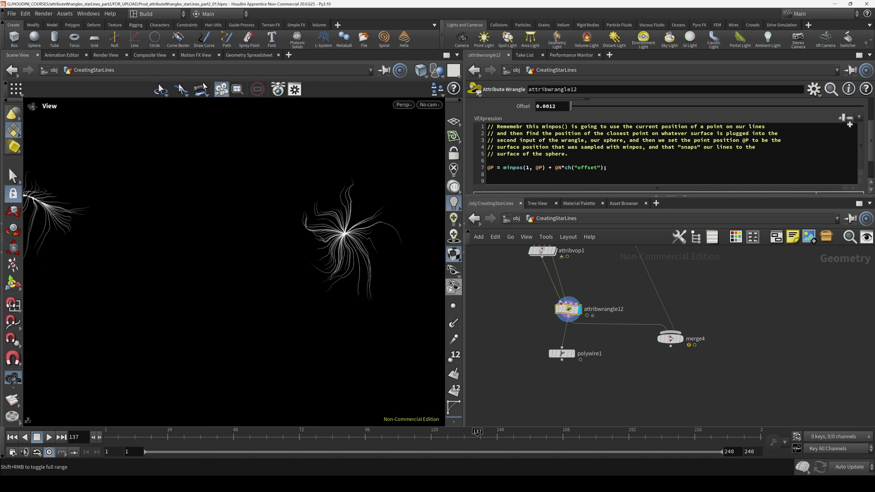
left_click(565, 355)
left_click(565, 355)
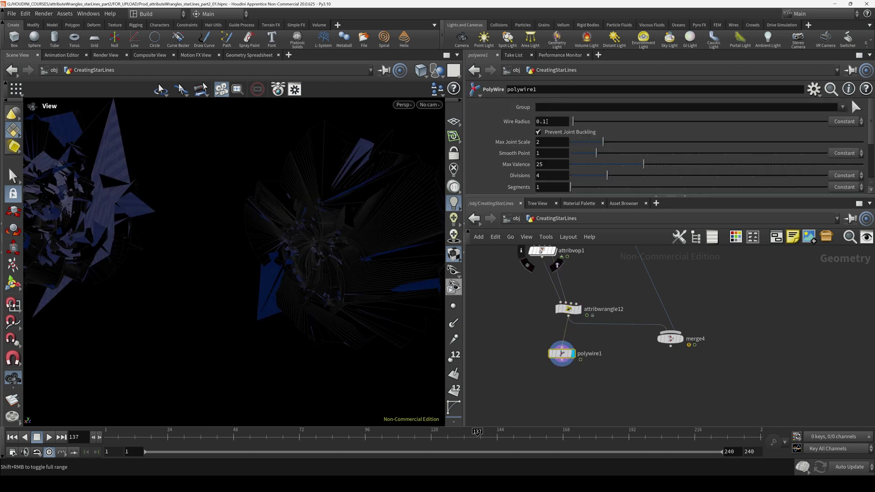
left_click(556, 122)
type("@Cd")
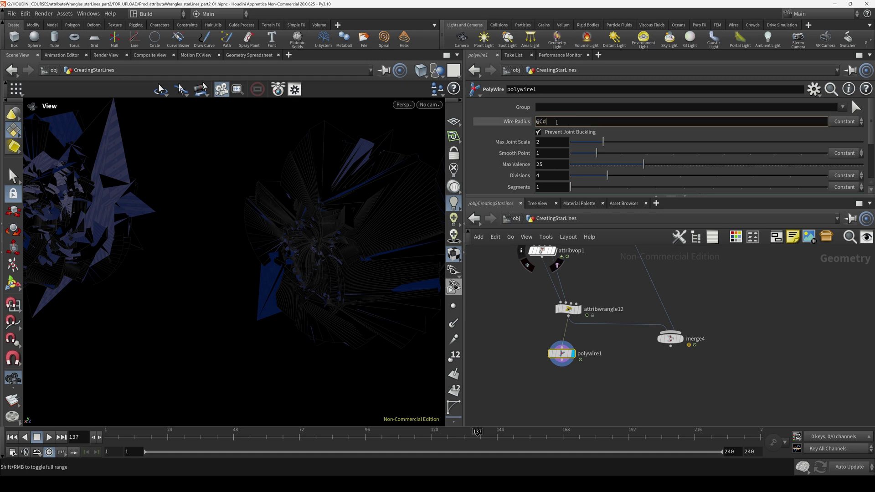
key("Return")
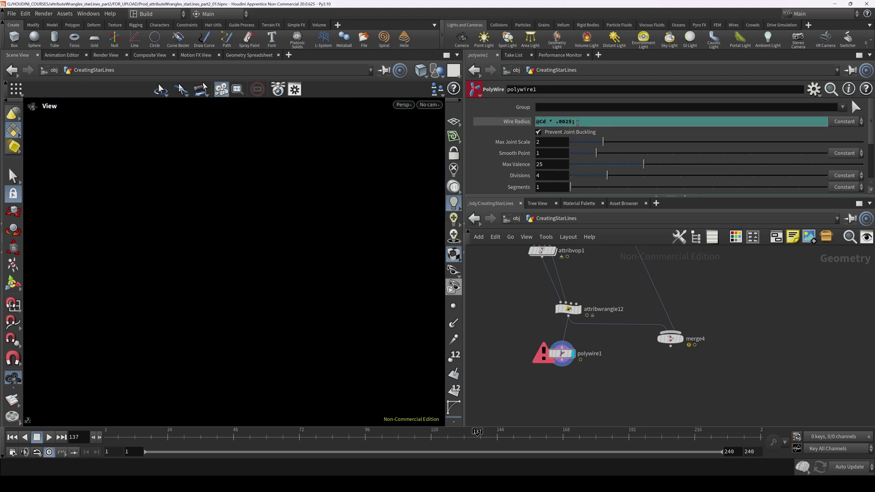
key("BackSpace")
key("Return")
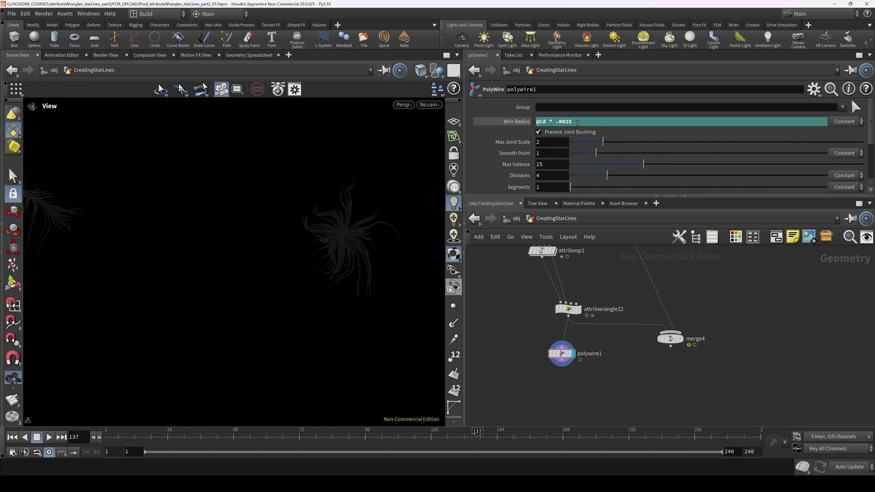
Step: Inspect the tapered wires in wireframe while scrubbing between about frames 98 and 117, and return to shaded display
left_click(561, 353)
mouse_move(401, 280)
left_mouse_down()
mouse_move(351, 255)
mouse_move(262, 283)
mouse_move(307, 275)
mouse_move(356, 245)
mouse_move(240, 247)
mouse_move(282, 299)
mouse_move(279, 279)
mouse_move(287, 303)
mouse_move(307, 288)
mouse_move(289, 293)
mouse_move(297, 287)
left_mouse_up()
scroll(356, 246, "up", 5)
key("w")
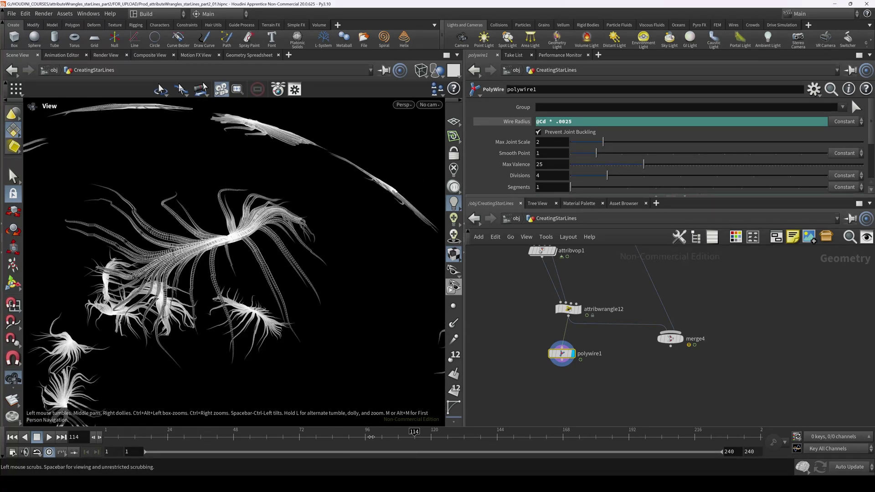
left_click(371, 437)
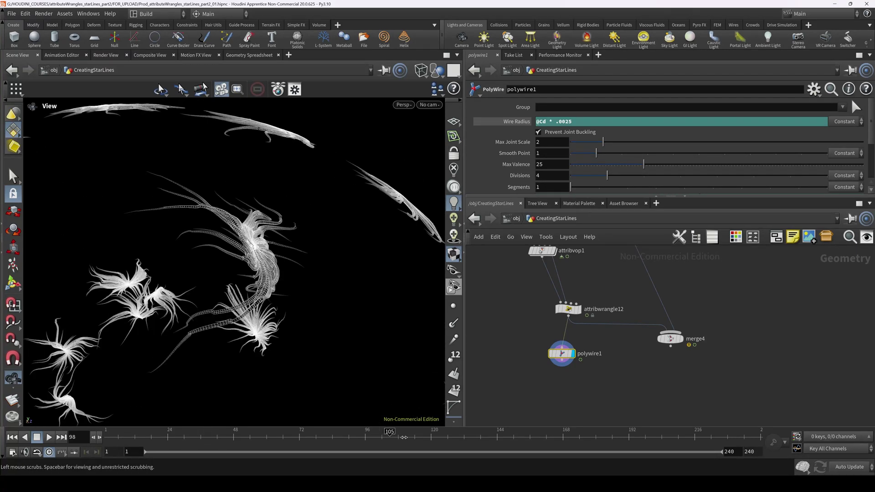
left_click(404, 438)
left_click(411, 438)
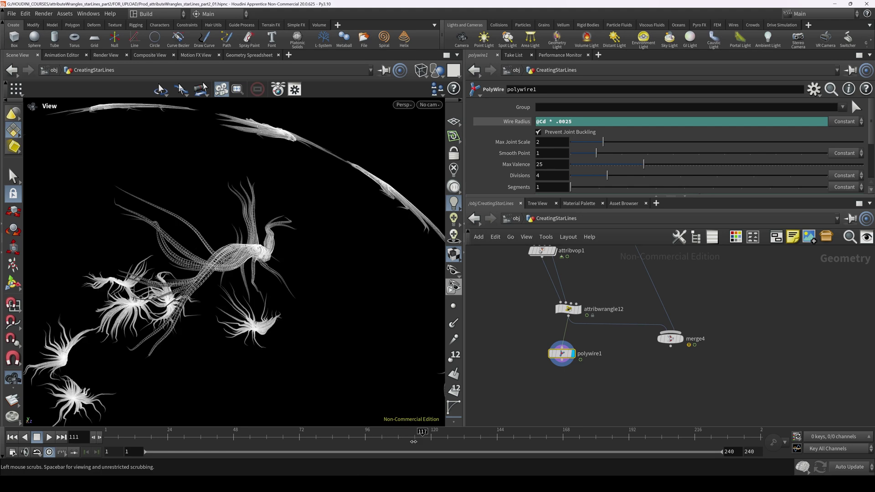
left_click(407, 444)
left_click(409, 443)
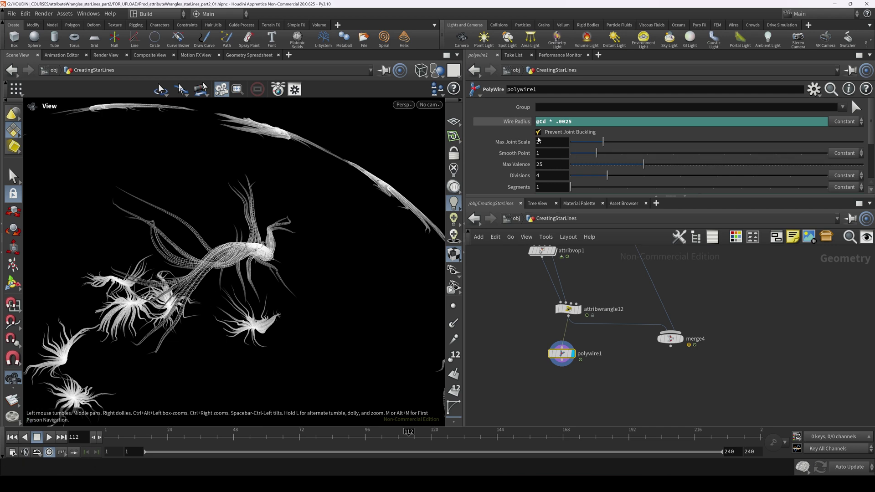
key("h")
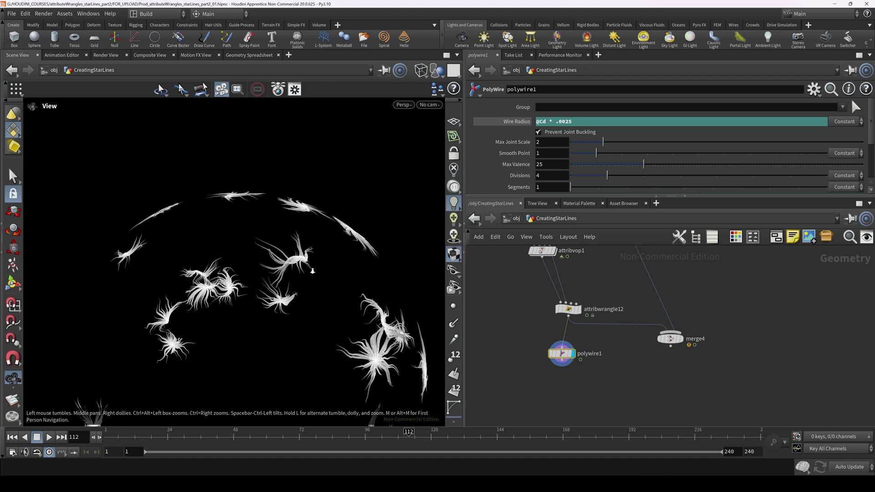
key("w")
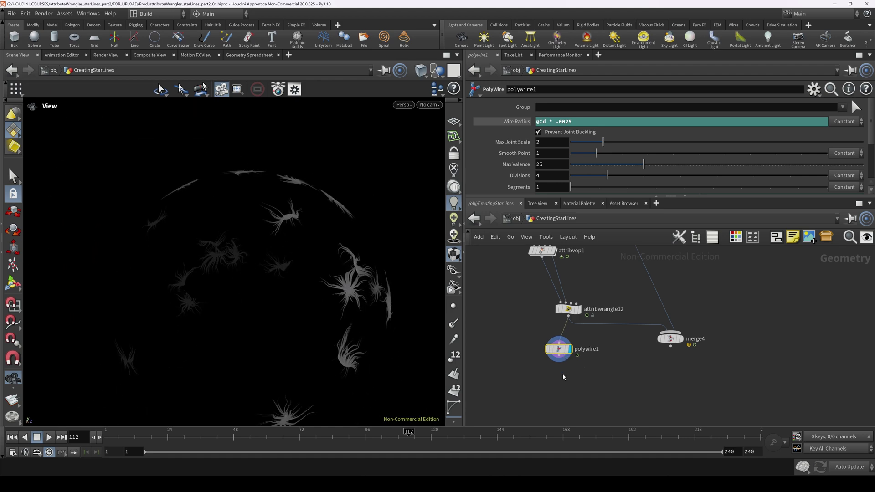
Step: Add a Color node below polywire1, connect it to polywire1's output, and display it
key("Tab")
type("colo")
key("Return")
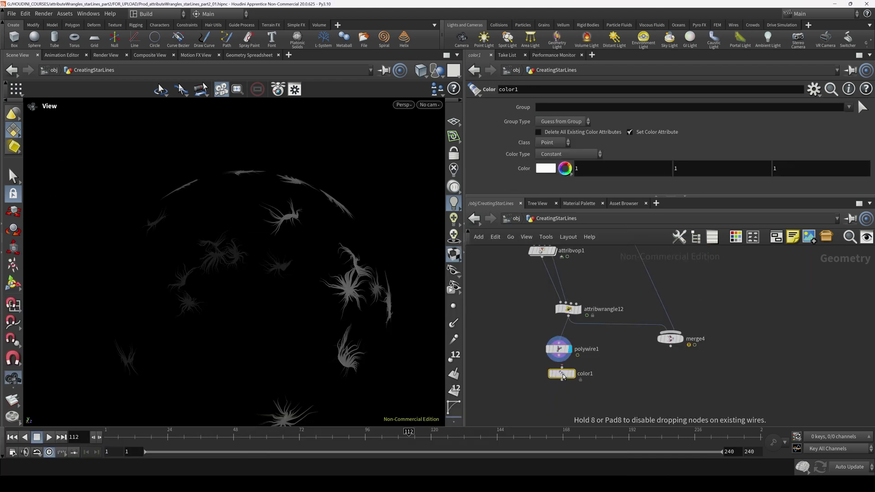
double_click(562, 375)
left_click(553, 219)
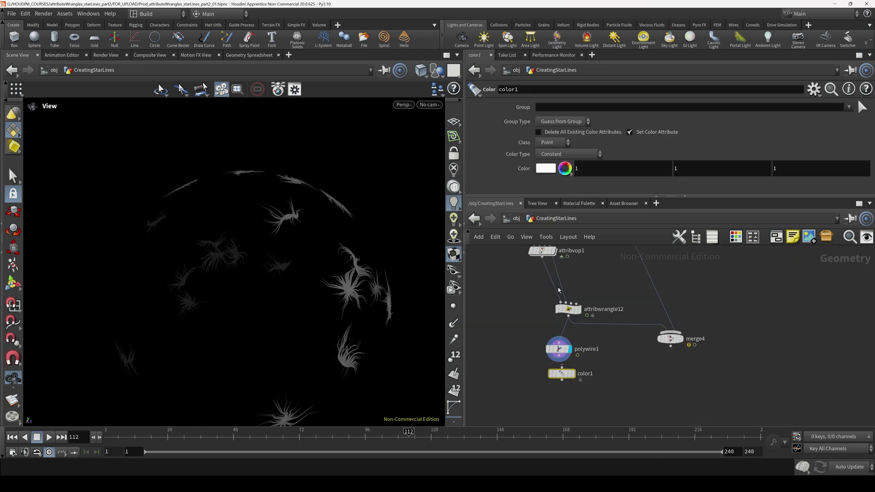
left_click(574, 375)
left_click_drag(564, 375, 561, 385)
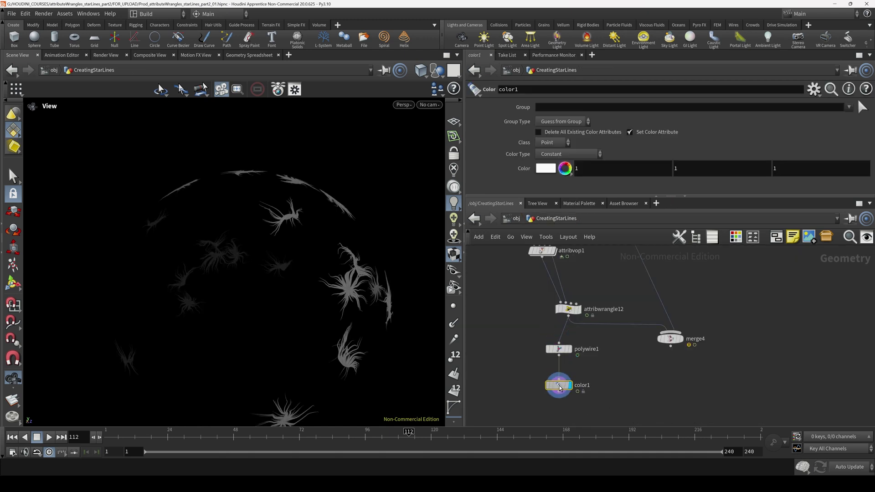
Step: Set color1's constant point color to red with RGB values 1, 0, 0
left_click(690, 172)
type("0")
key("Tab")
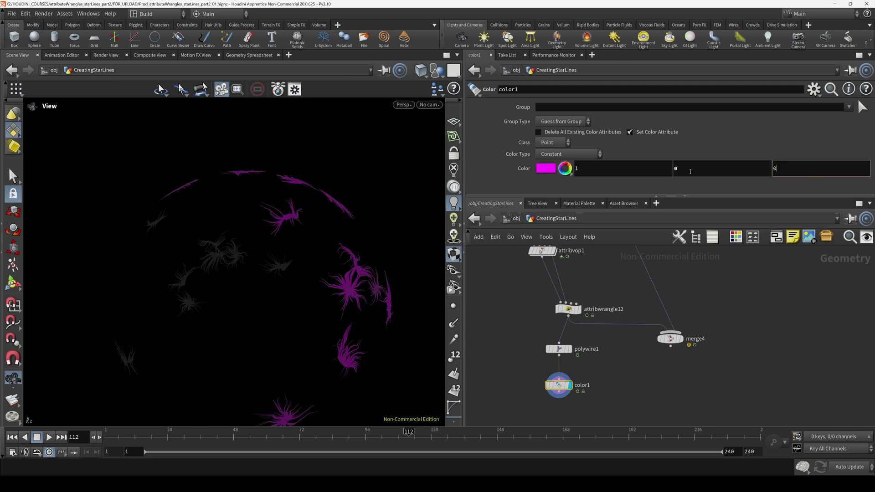
type("0")
key("Tab")
Step: Feed color1 into merge4 in place of attribwrangle12, and display the merged wires and sphere
left_click_drag(670, 339, 677, 389)
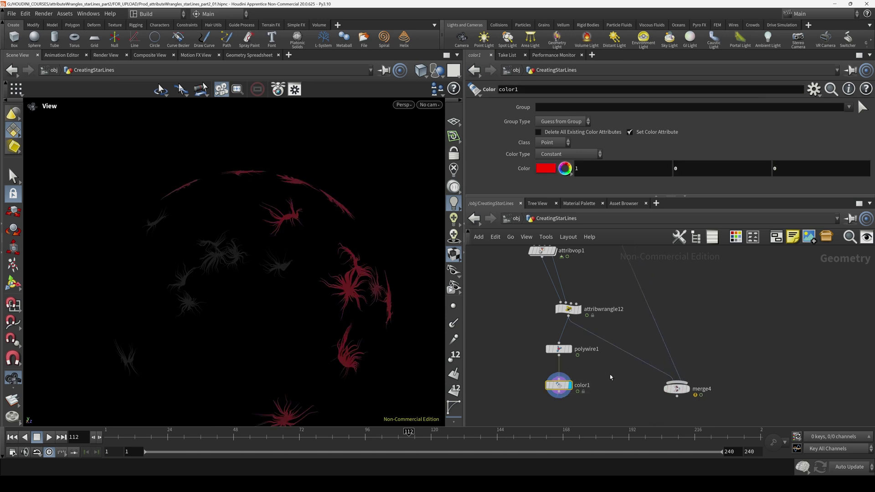
left_click_drag(559, 394, 677, 383)
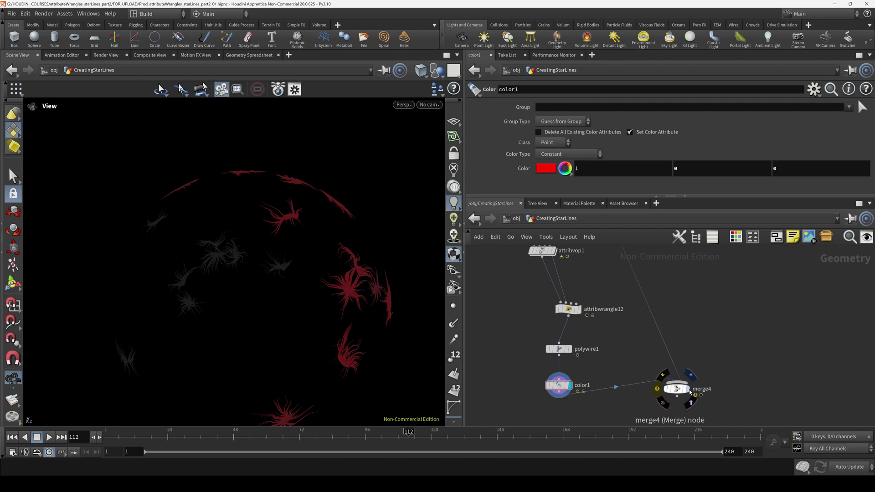
left_click(677, 391)
left_click(677, 391)
mouse_move(282, 319)
left_mouse_down()
mouse_move(328, 305)
mouse_move(304, 261)
mouse_move(327, 258)
mouse_move(322, 249)
mouse_move(339, 275)
mouse_move(352, 254)
mouse_move(316, 275)
left_mouse_up()
key("w")
key("w")
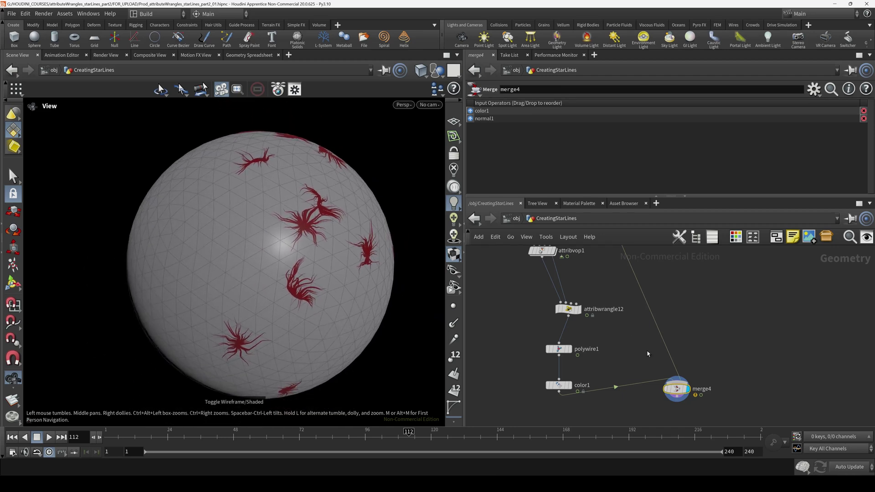
Step: Reposition merge4 and add a displayed Normal node connected below it
left_click_drag(677, 389, 650, 413)
middle_click_drag(644, 424, 631, 369)
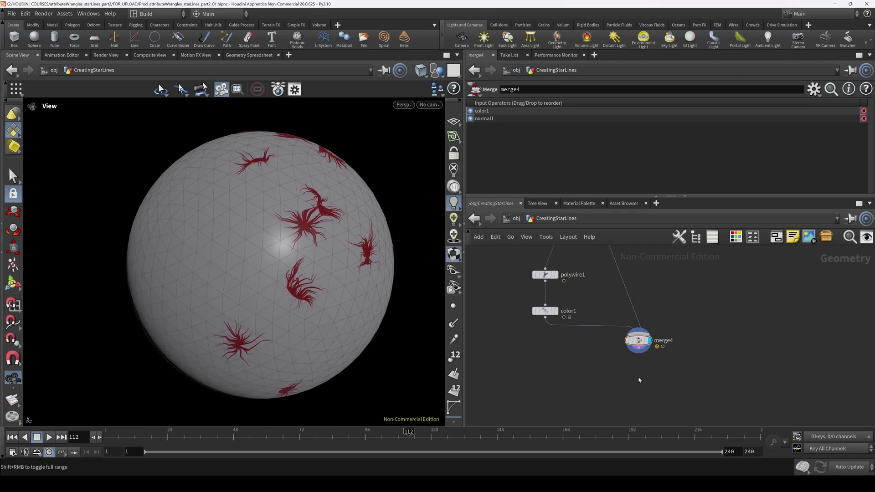
key("Tab")
type("nor")
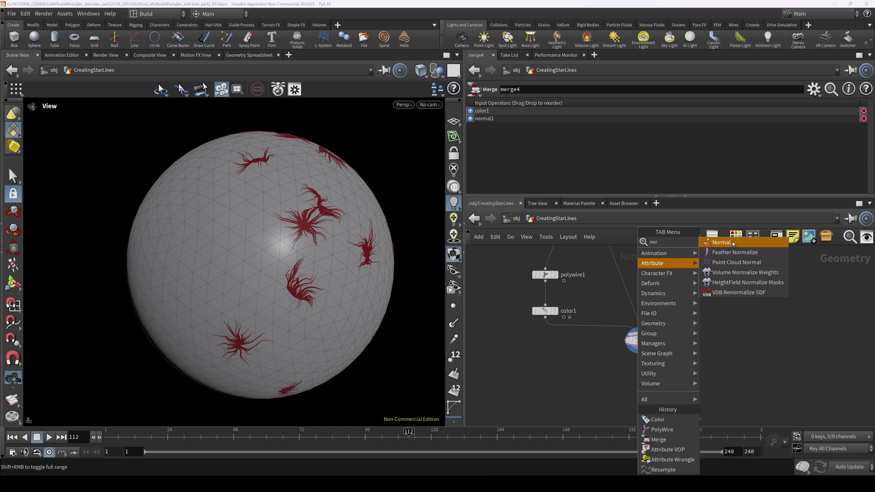
left_click(733, 244)
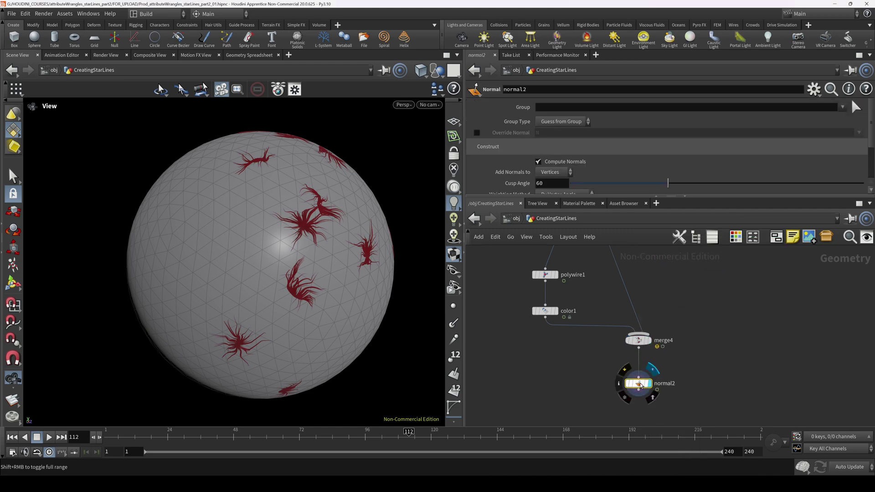
Step: Toggle normal2's bypass on and off to compare the wires' shading up close
scroll(358, 258, "up", 6)
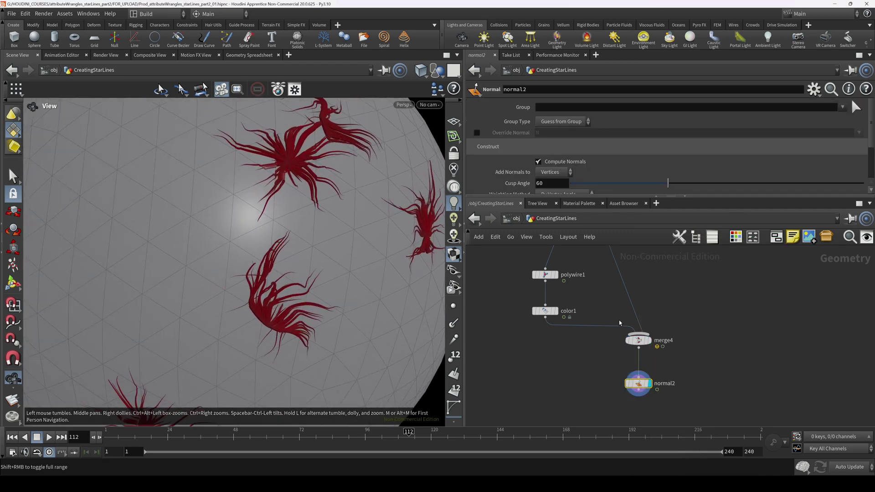
left_click(627, 383)
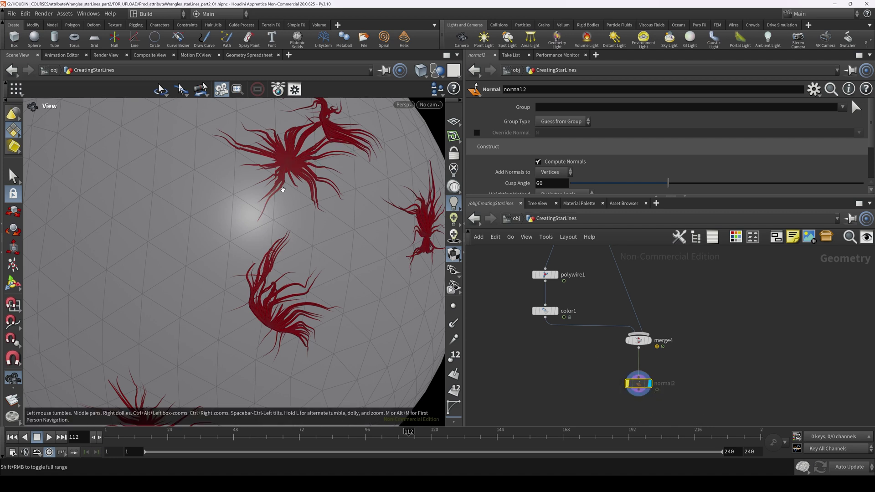
left_click(628, 384)
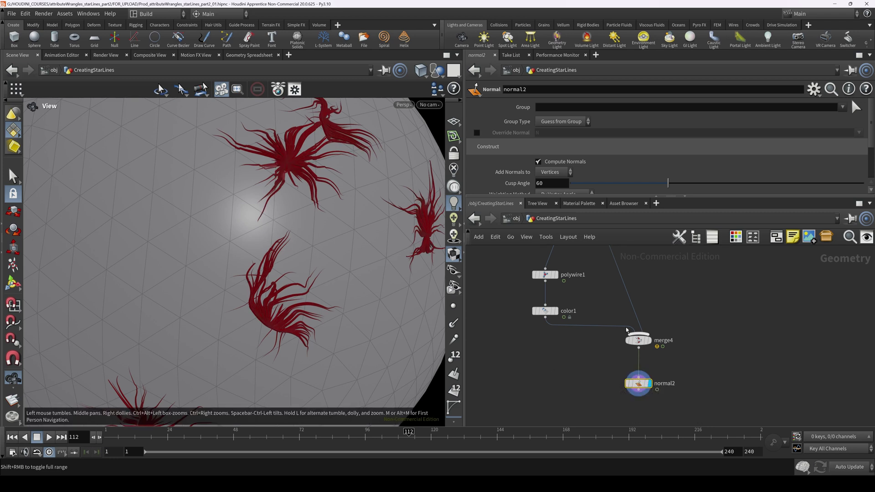
mouse_move(649, 385)
mouse_move(648, 343)
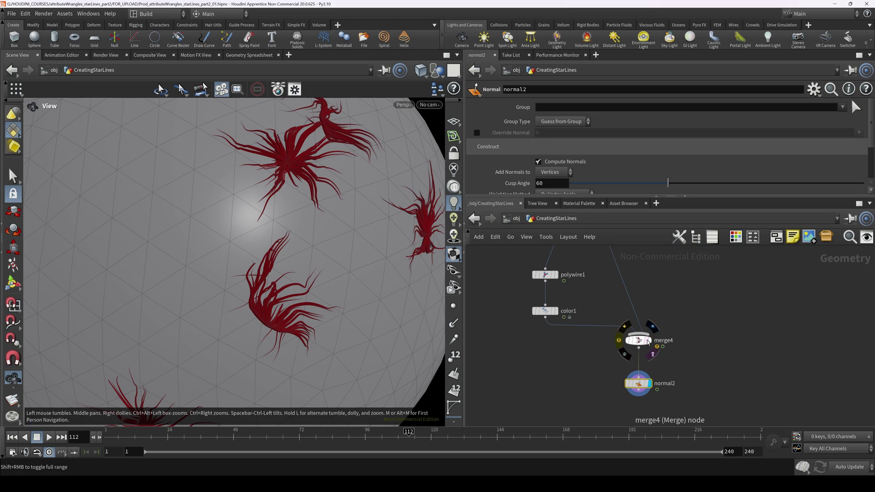
Step: Frame the whole sphere, play the animation of the red star lines from the first frame, and stop it
right_click_drag(393, 255, 320, 262)
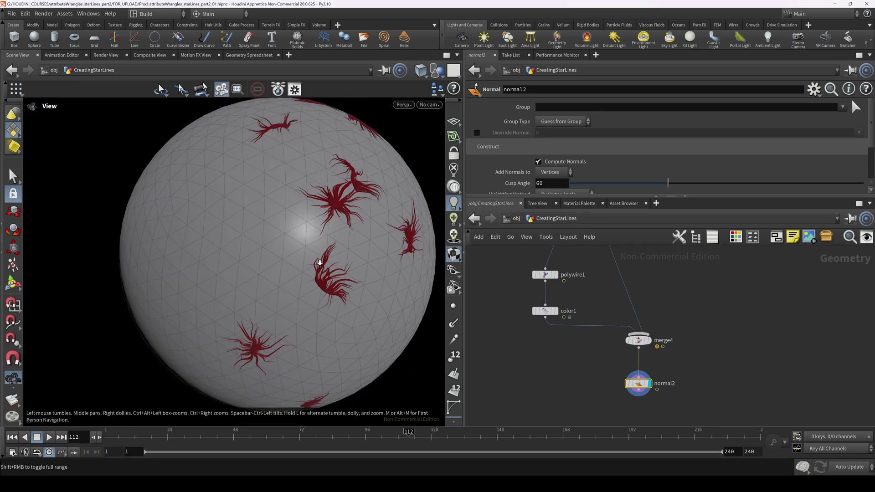
left_click_drag(320, 263, 196, 342)
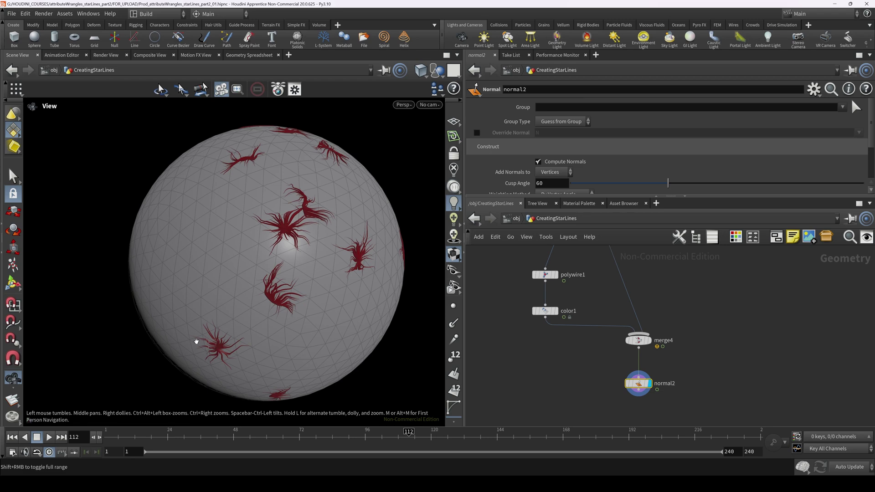
left_click(13, 437)
left_click(49, 438)
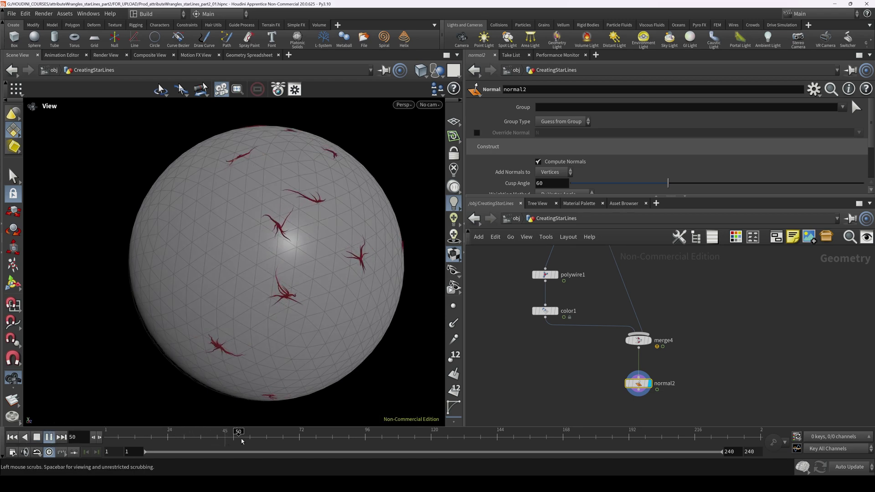
left_click(49, 437)
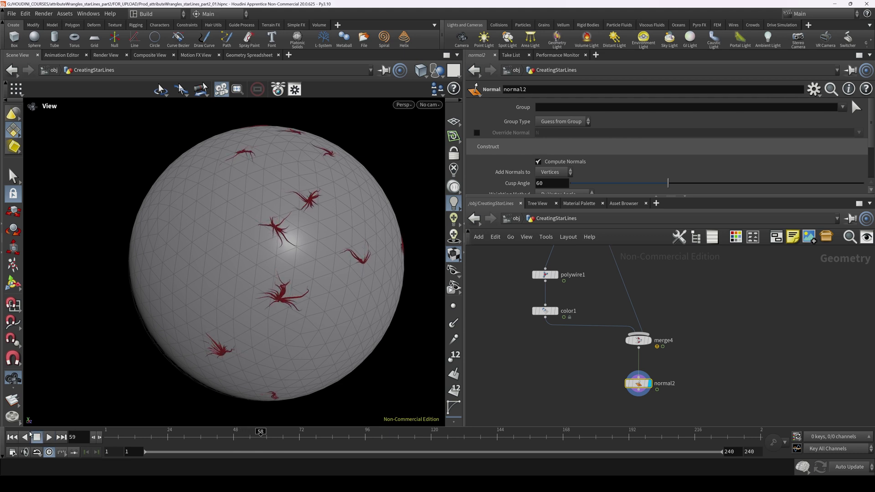
Step: Render a flipbook of the current viewport with the end frame set to 150
left_click(13, 400)
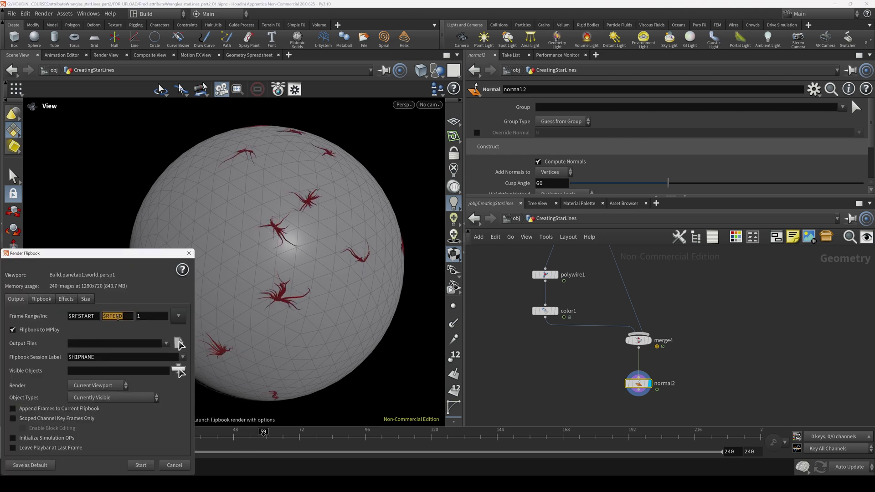
type("150")
key("Tab")
left_click(141, 466)
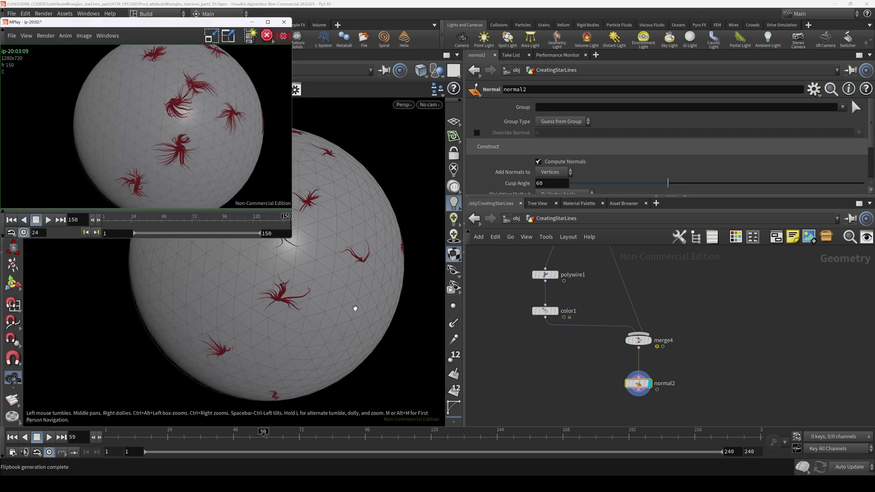
Step: Play the rendered flipbook away from the screen corner, scrub back to its early frames, and minimize the player
left_click_drag(161, 27, 347, 157)
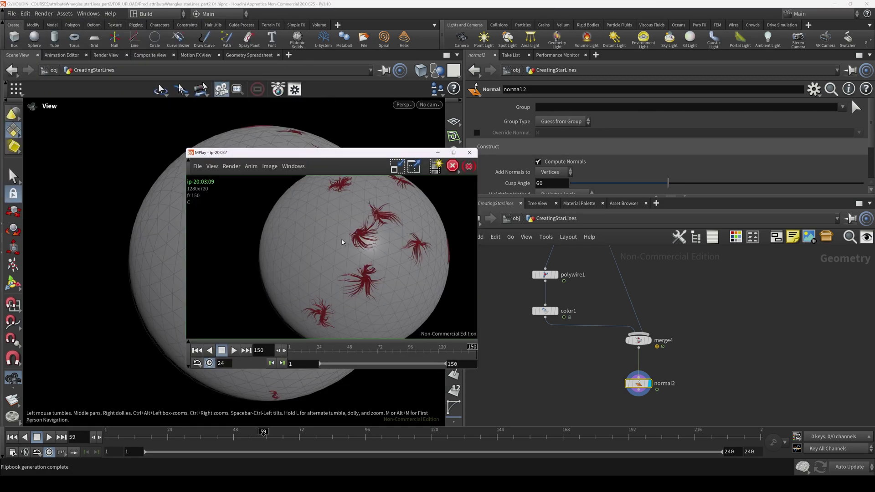
key("Up")
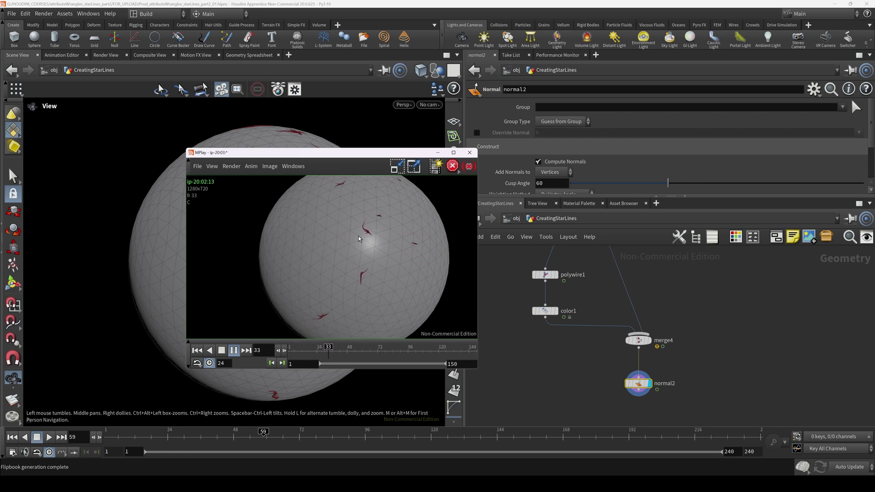
mouse_move(343, 349)
left_mouse_down()
mouse_move(297, 349)
mouse_move(309, 349)
left_mouse_up()
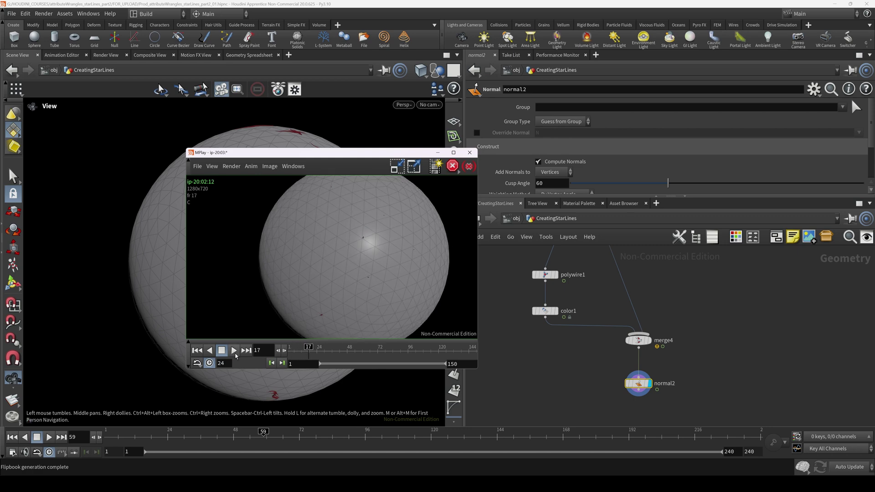
left_click(437, 153)
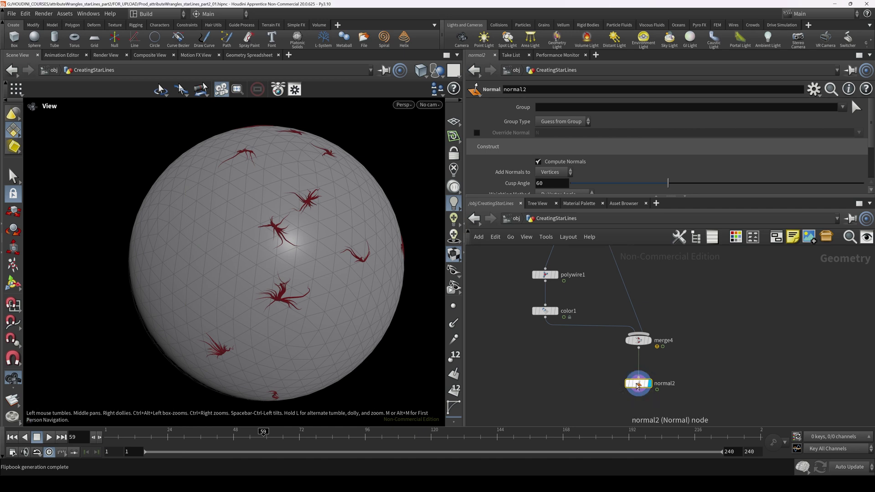
Step: Turn off Do Vertex Textures on polywire1 and scrub the scene from frame 12 to frame 47
left_click(154, 434)
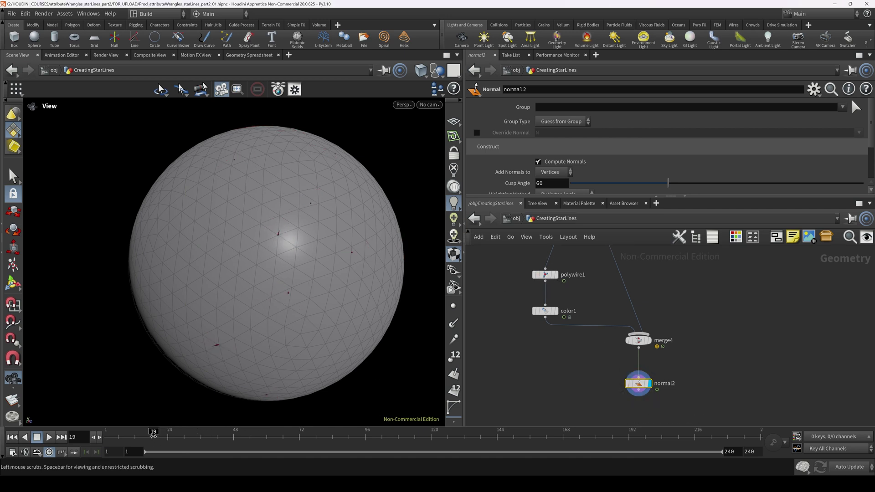
left_click_drag(154, 435, 133, 441)
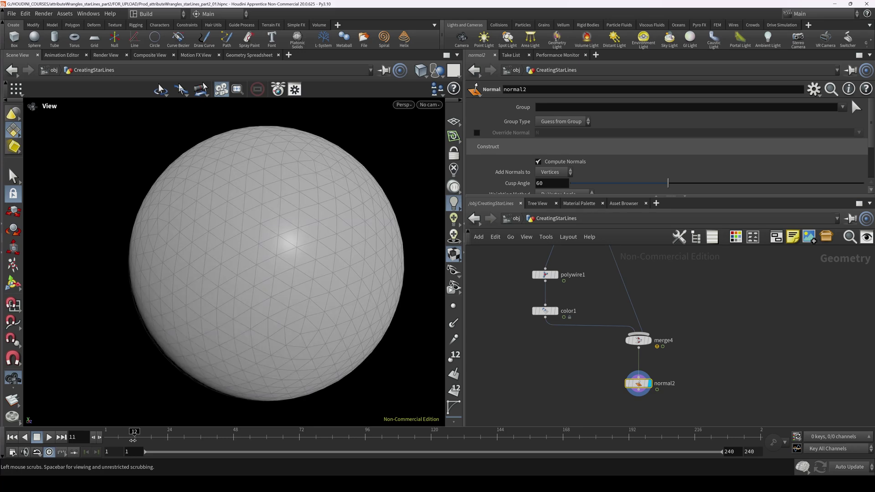
left_click(545, 275)
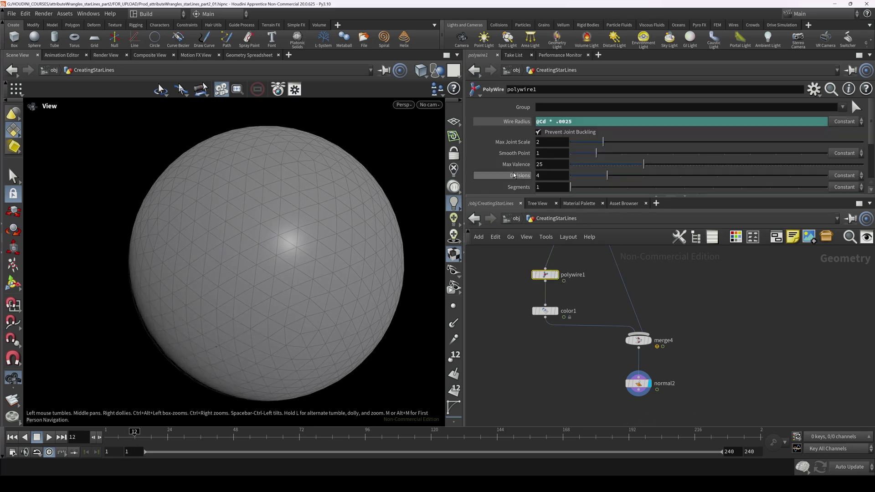
scroll(514, 176, "down", 3)
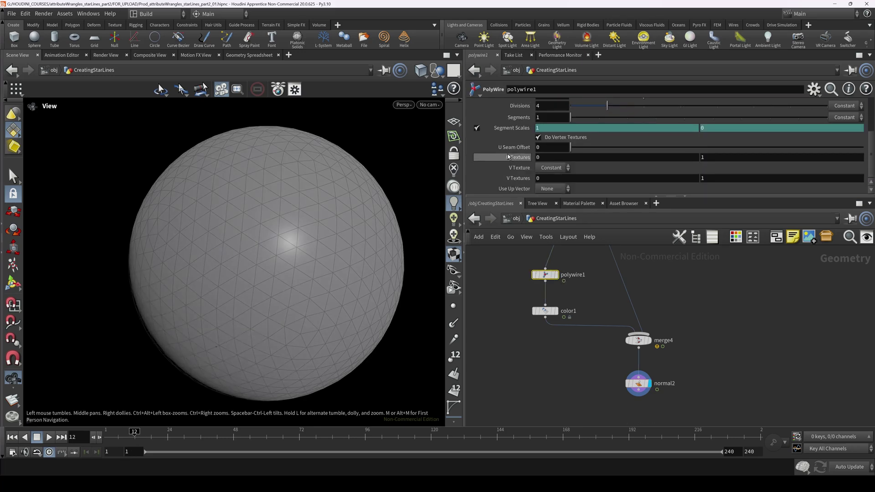
left_click(547, 138)
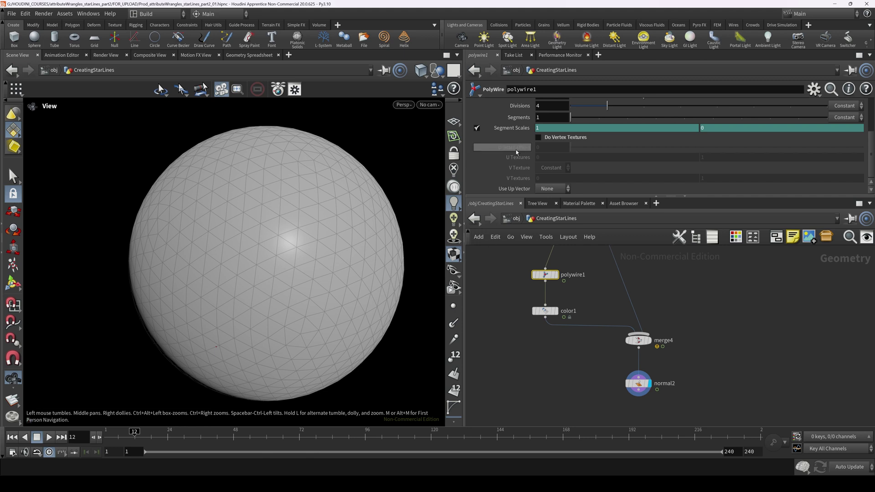
left_click_drag(135, 438, 231, 437)
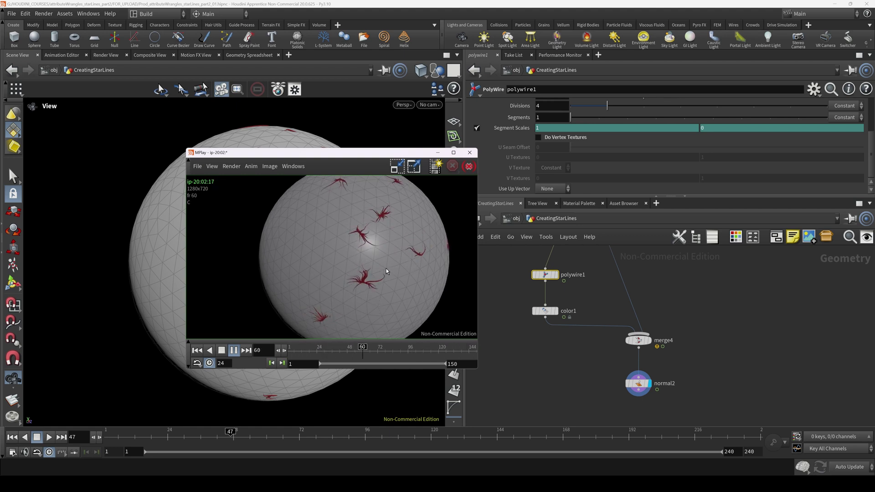
Step: Stop the new flipbook's playback, scrub it to frame 70, and move the player off the node network
left_click(226, 350)
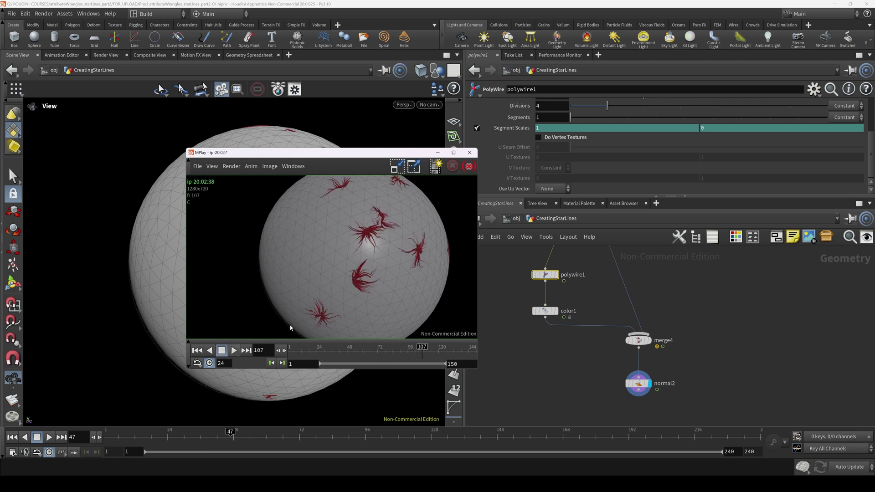
left_click_drag(290, 328, 376, 294)
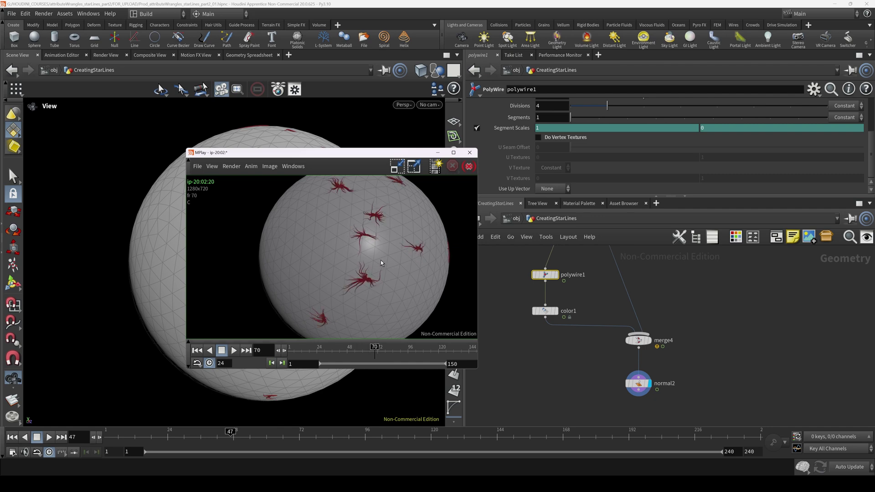
left_click_drag(378, 153, 313, 152)
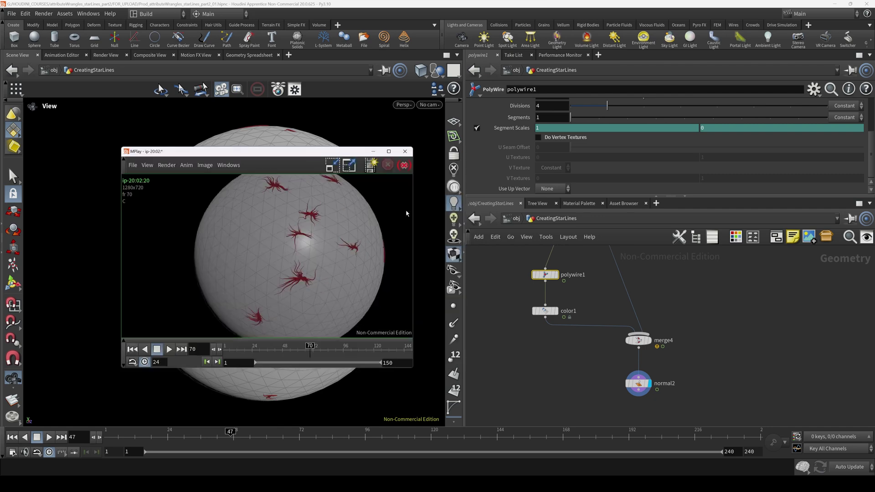
Step: Open attribwrangle10 and examine the startFrame and offset lines that control the star lines' growth timing
scroll(561, 321, "down", 5)
left_click(562, 322)
scroll(562, 322, "up", 8)
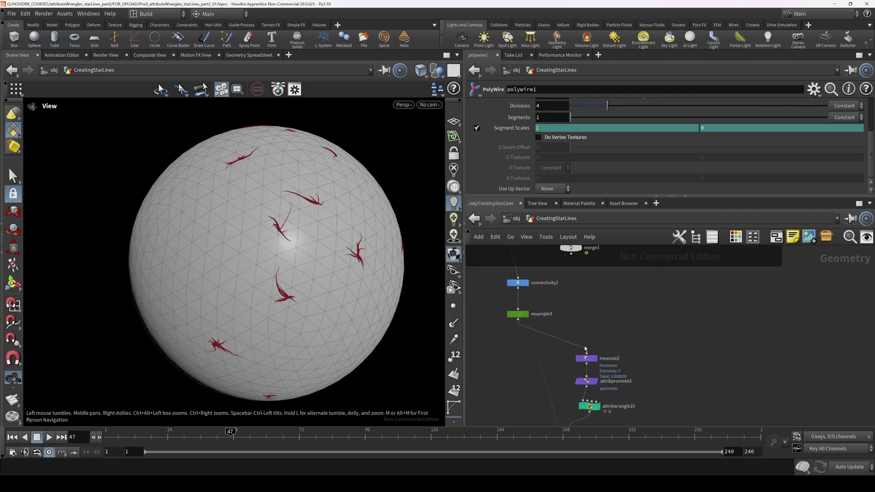
left_click(582, 372)
scroll(527, 138, "up", 2)
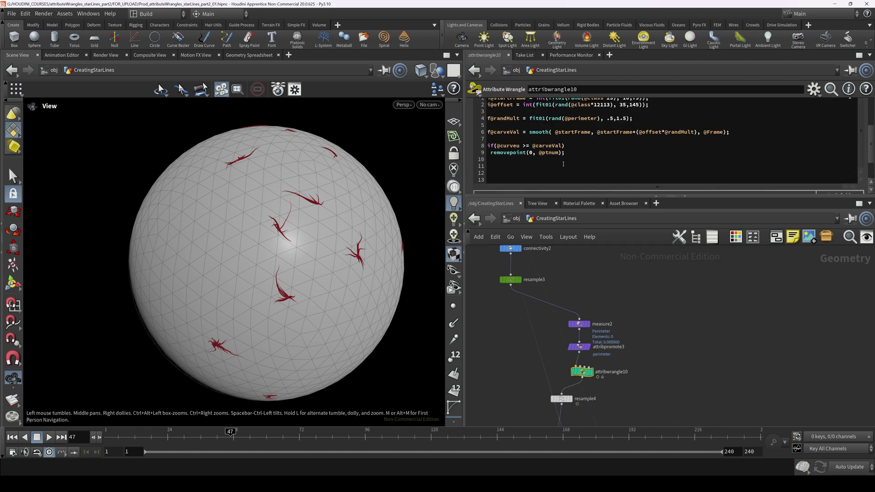
scroll(526, 138, "down", 1)
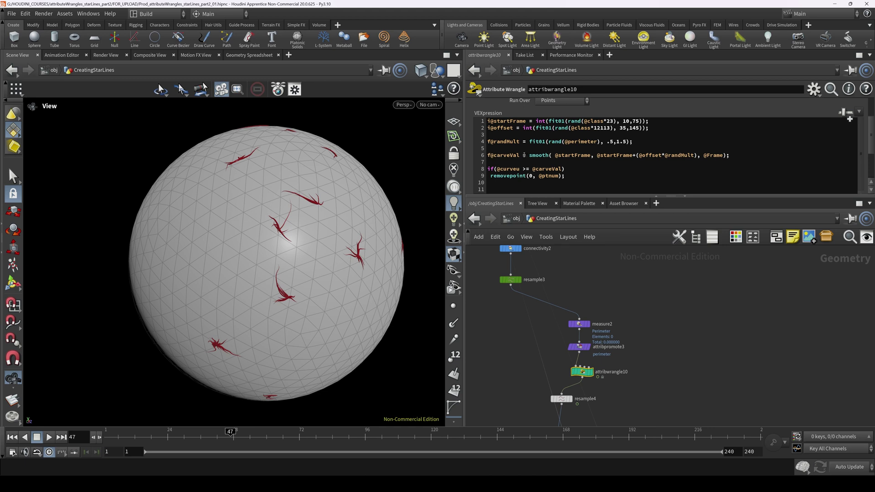
left_click(665, 121)
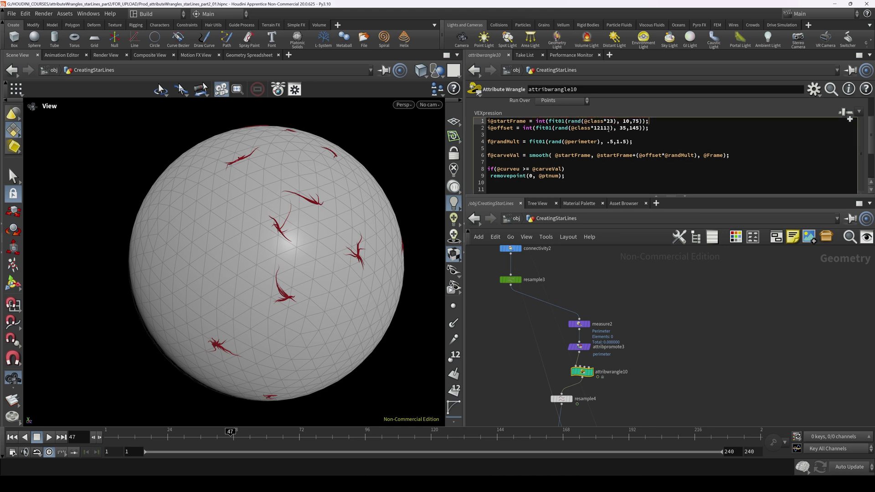
left_click(521, 128)
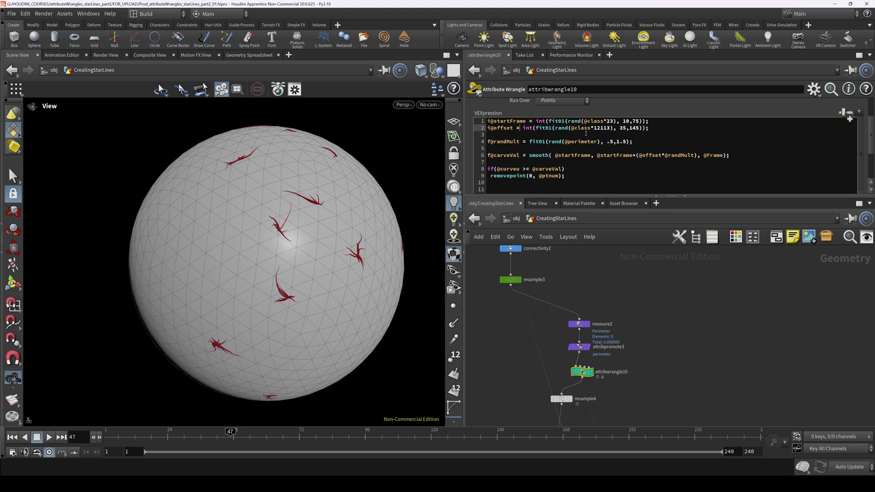